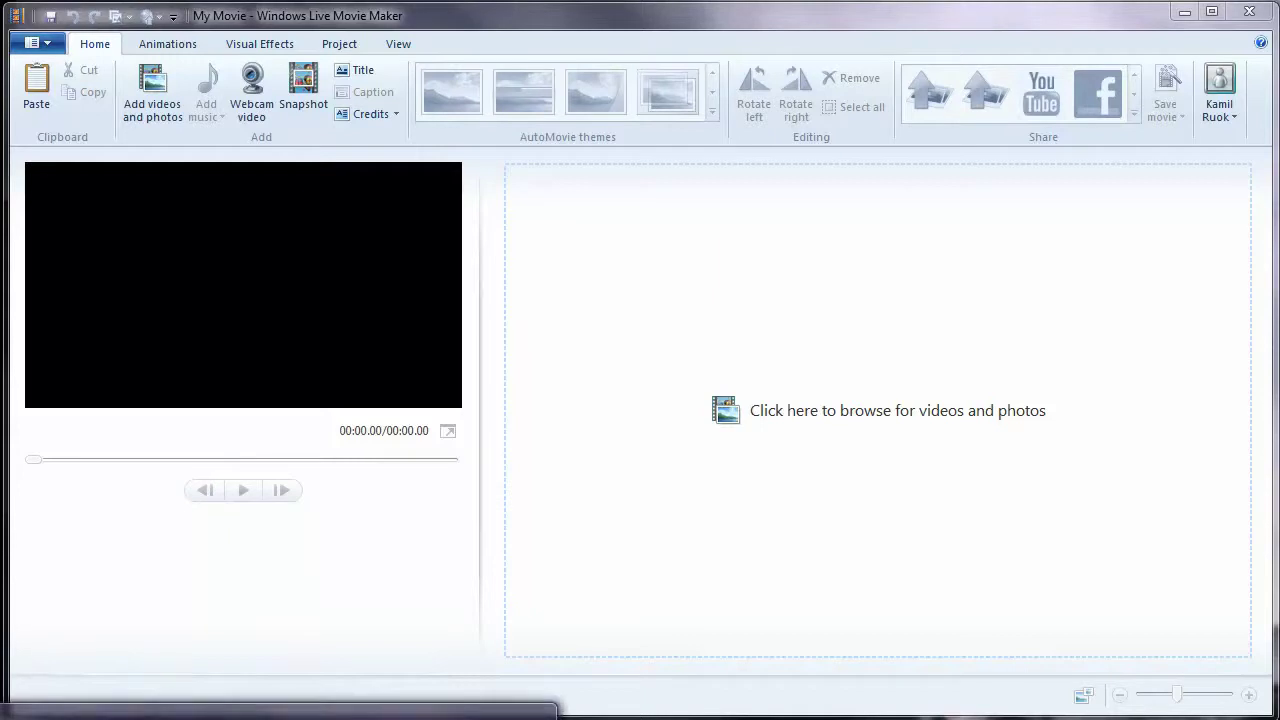
# - Drag the webinar WMV from the LOVE7 folder onto the storyboard as a 1:08:15 clip
pyautogui.hotkey('alt', 'Tab')
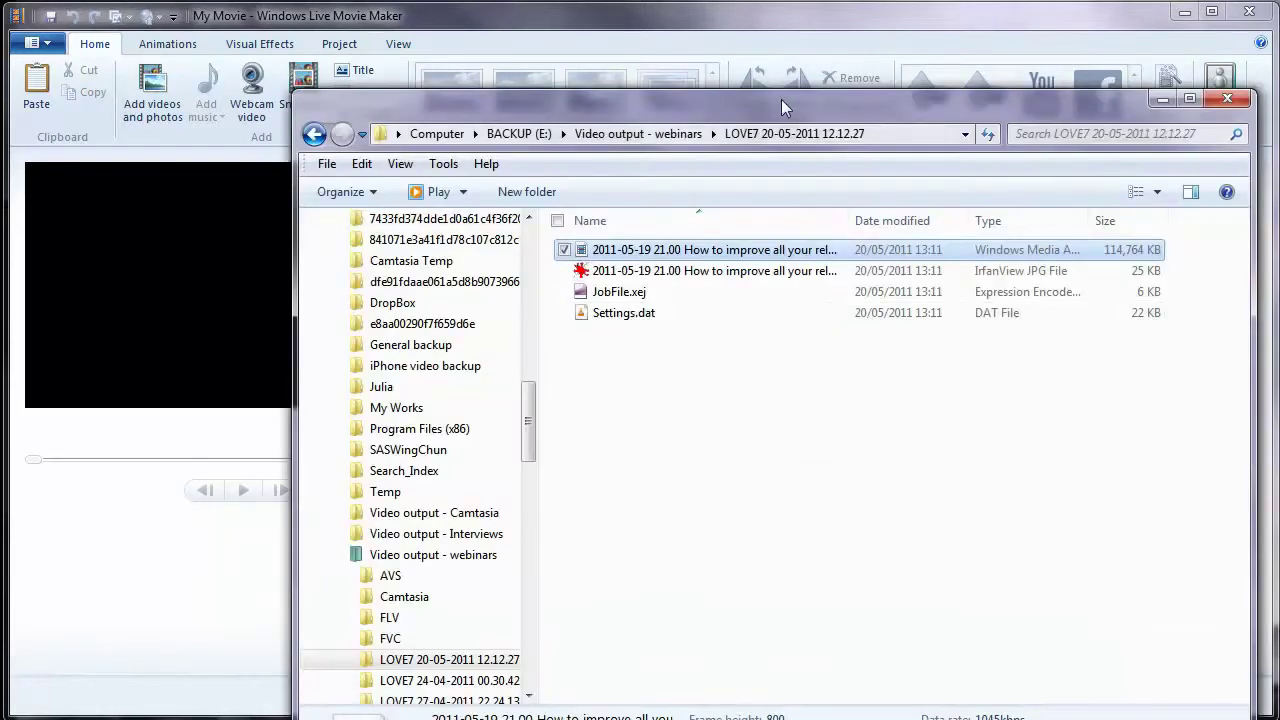
pyautogui.moveTo(777, 110); pyautogui.dragTo(1279, 23)
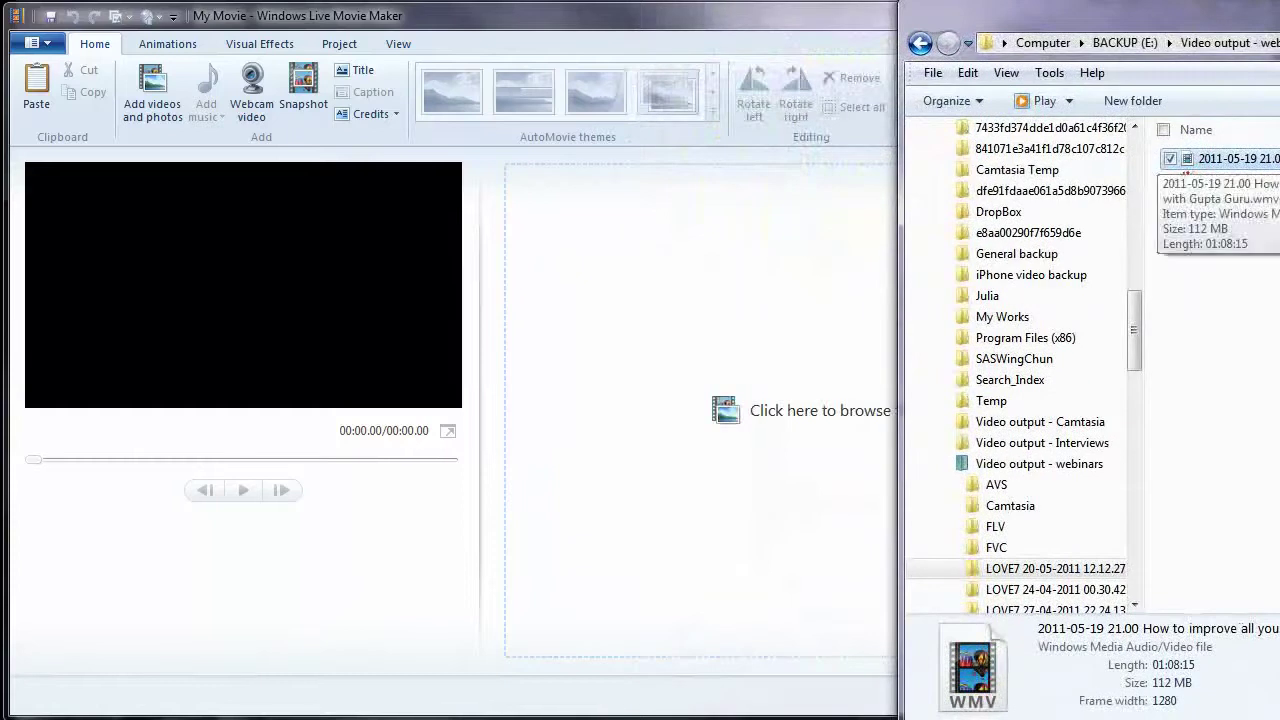
pyautogui.moveTo(1235, 158); pyautogui.dragTo(680, 303)
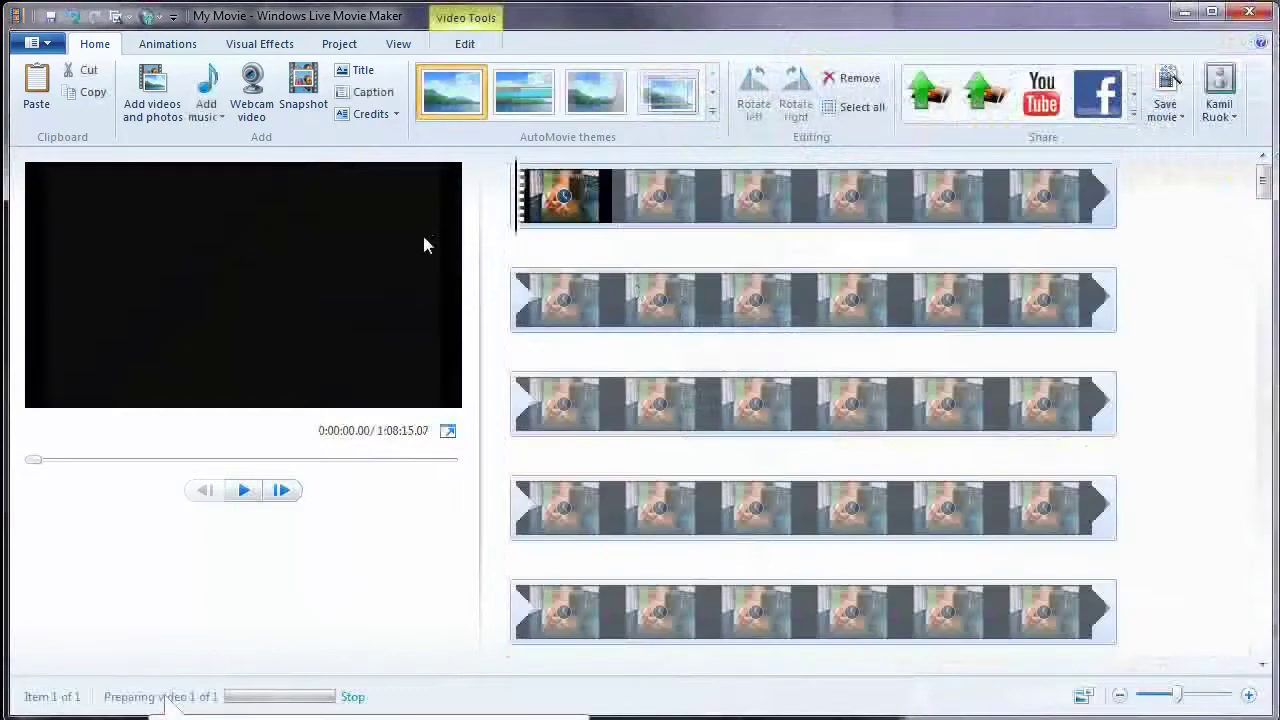
pyautogui.click(176, 50)
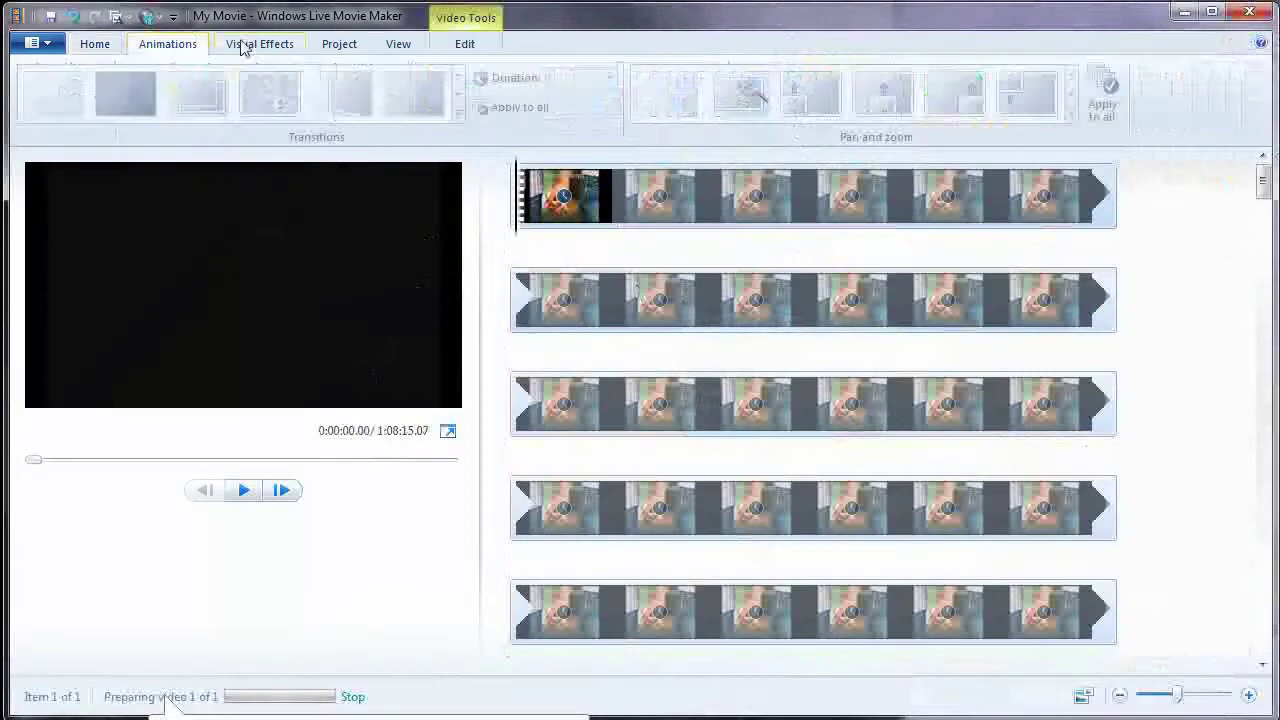
pyautogui.click(399, 48)
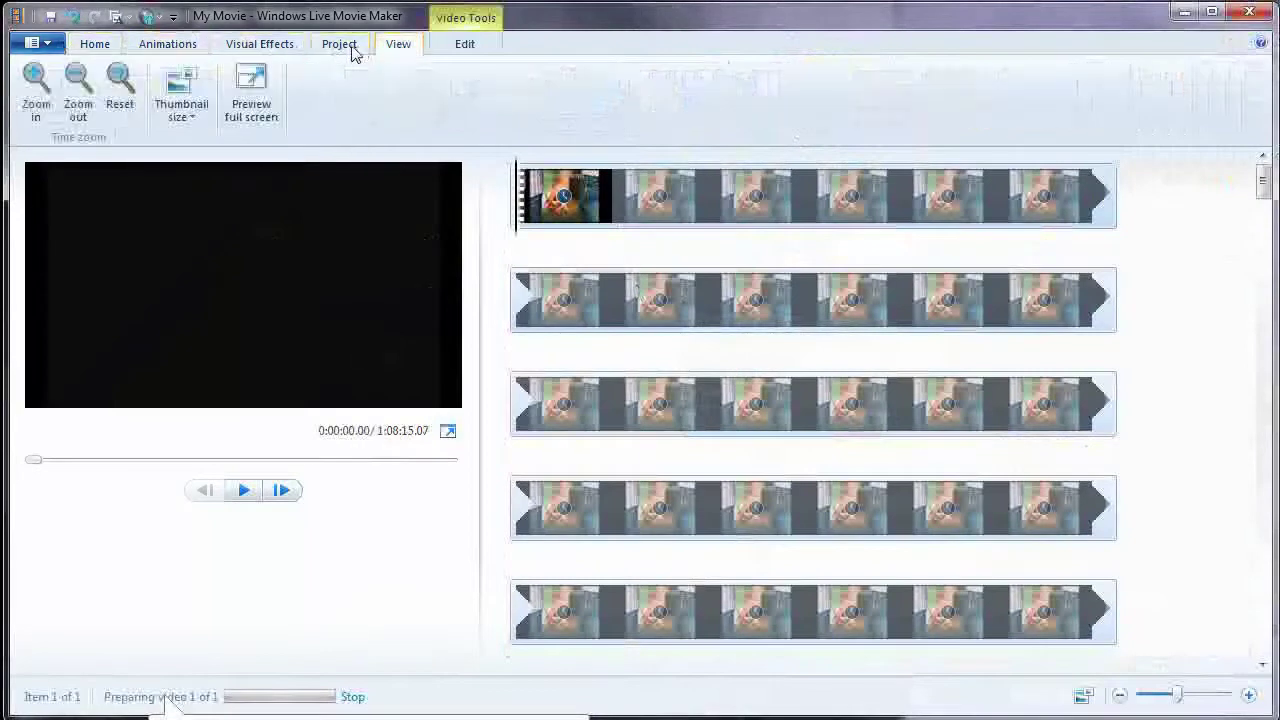
pyautogui.click(97, 46)
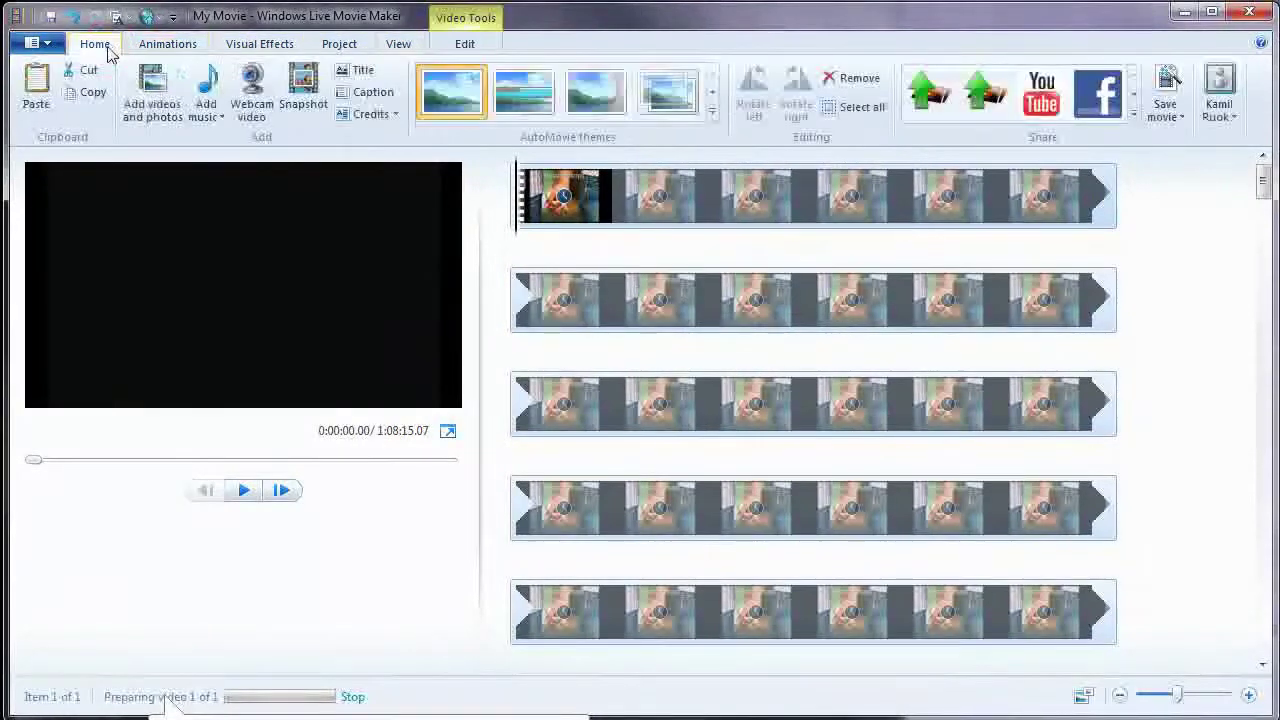
pyautogui.click(155, 110)
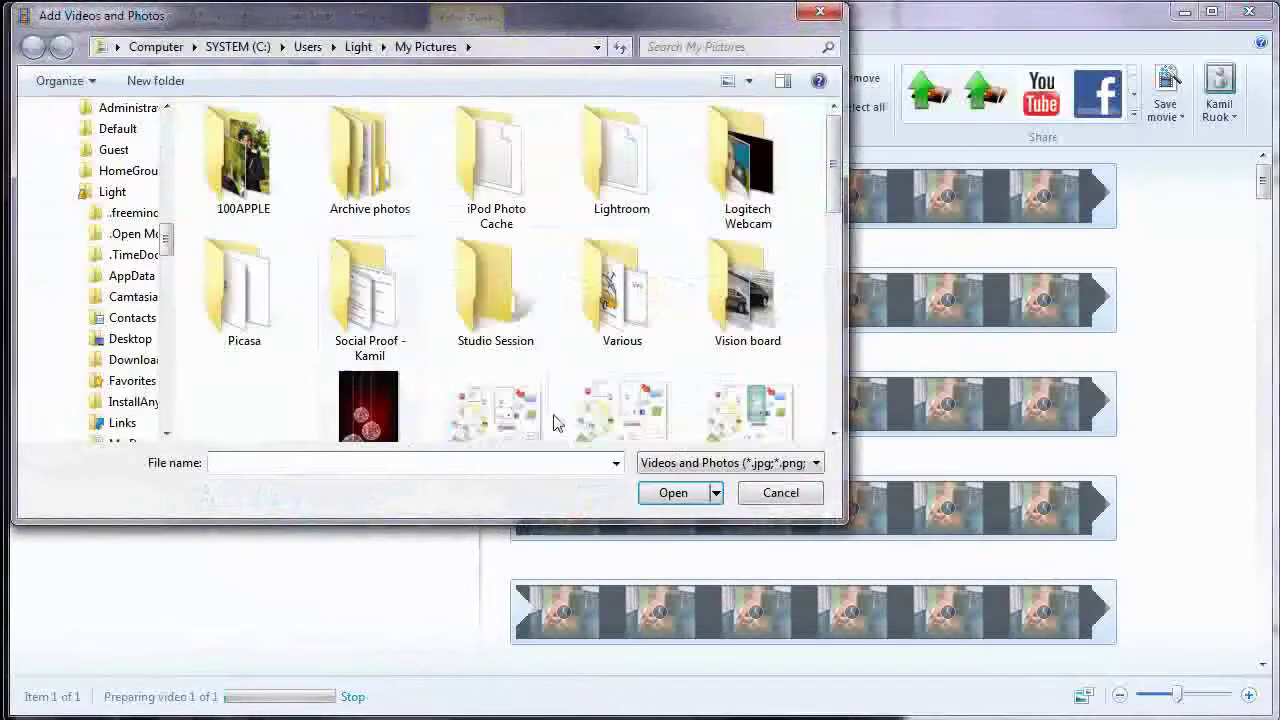
pyautogui.click(616, 463)
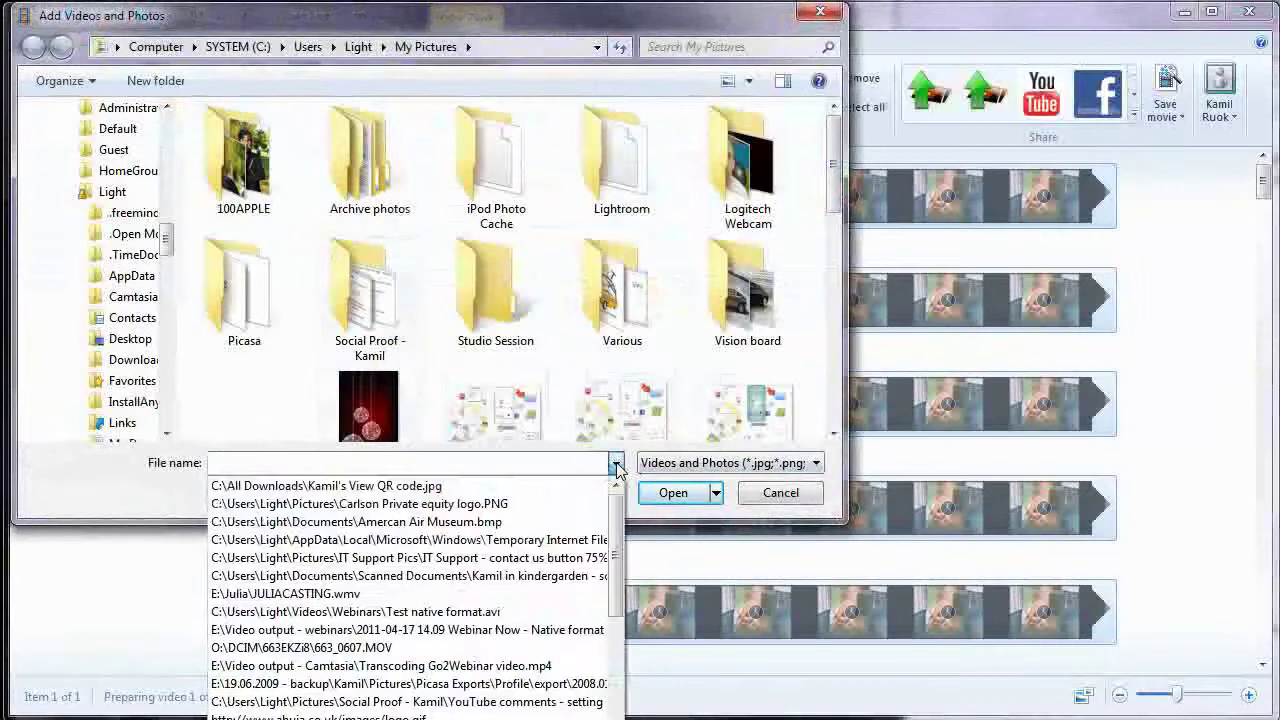
pyautogui.click(616, 463)
pyautogui.click(752, 463)
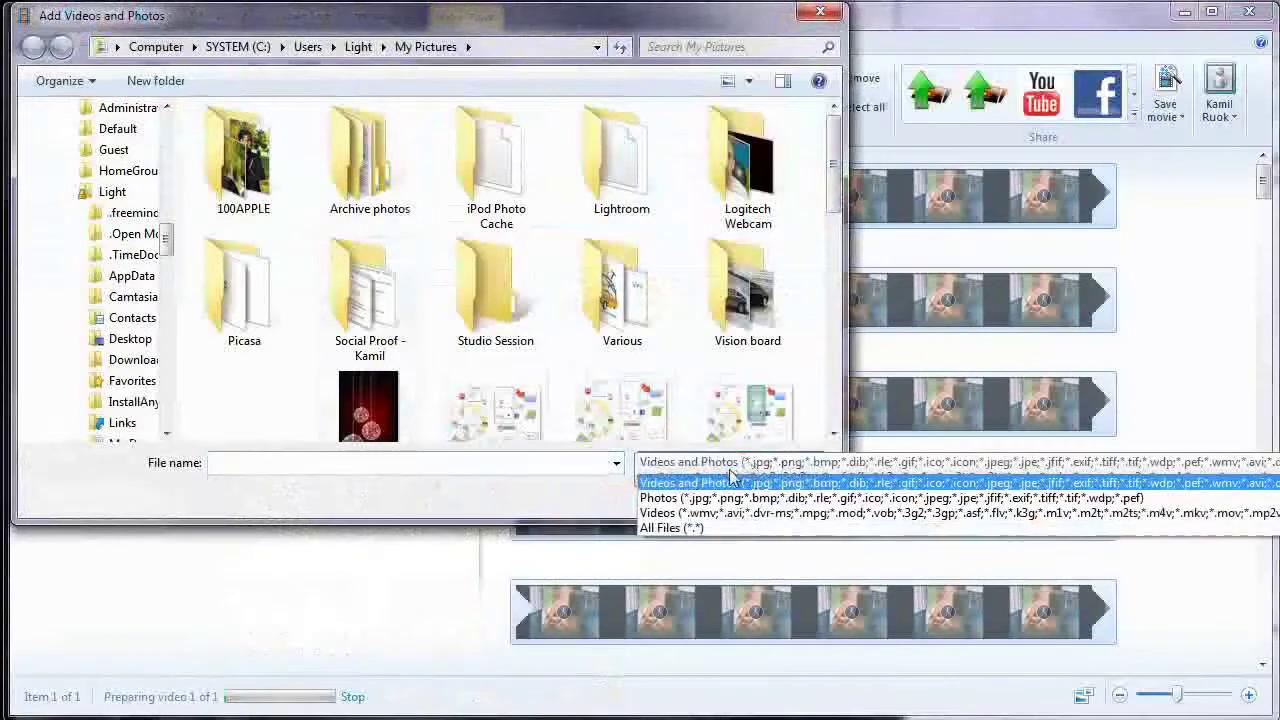
pyautogui.click(692, 527)
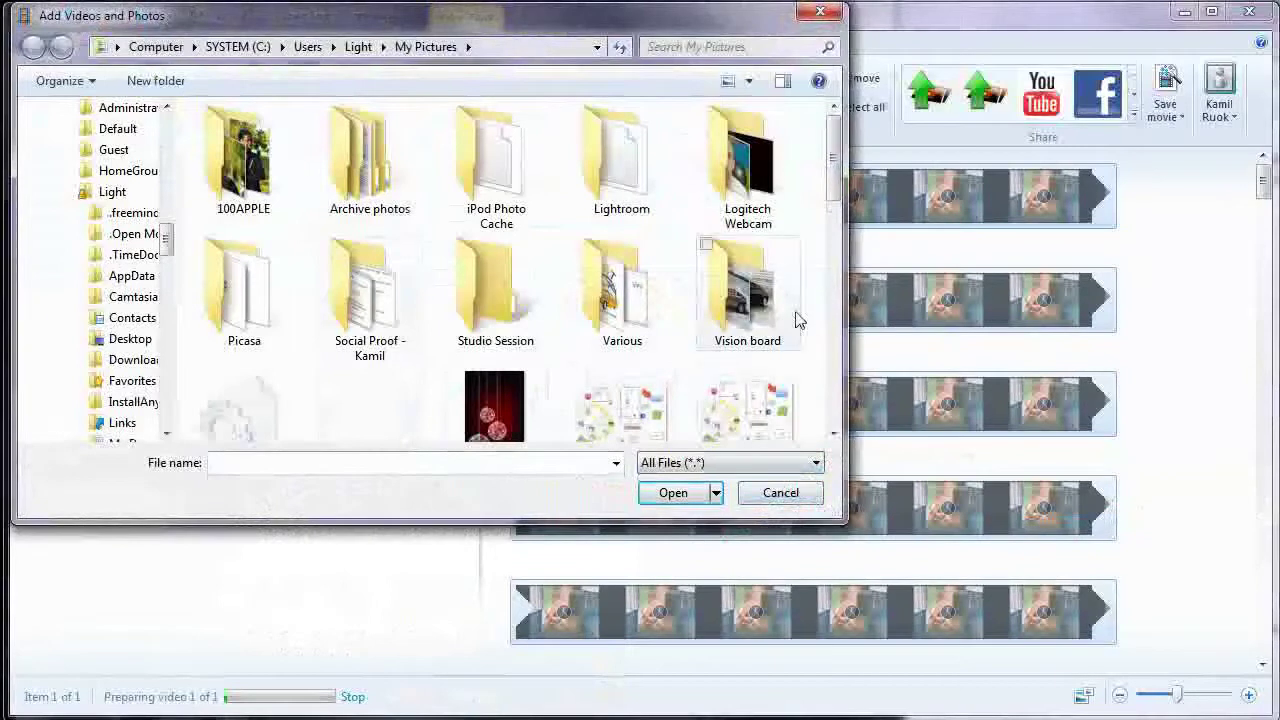
pyautogui.moveTo(833, 160); pyautogui.dragTo(829, 350)
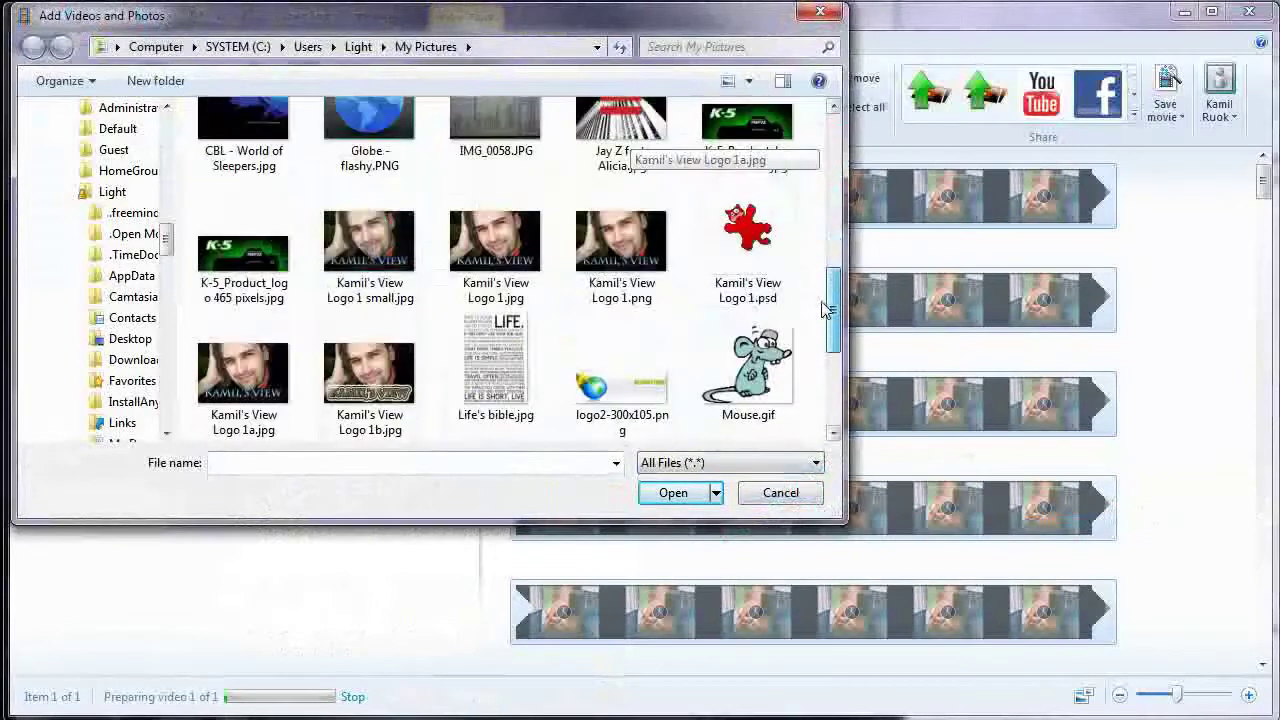
pyautogui.click(495, 245)
pyautogui.click(808, 496)
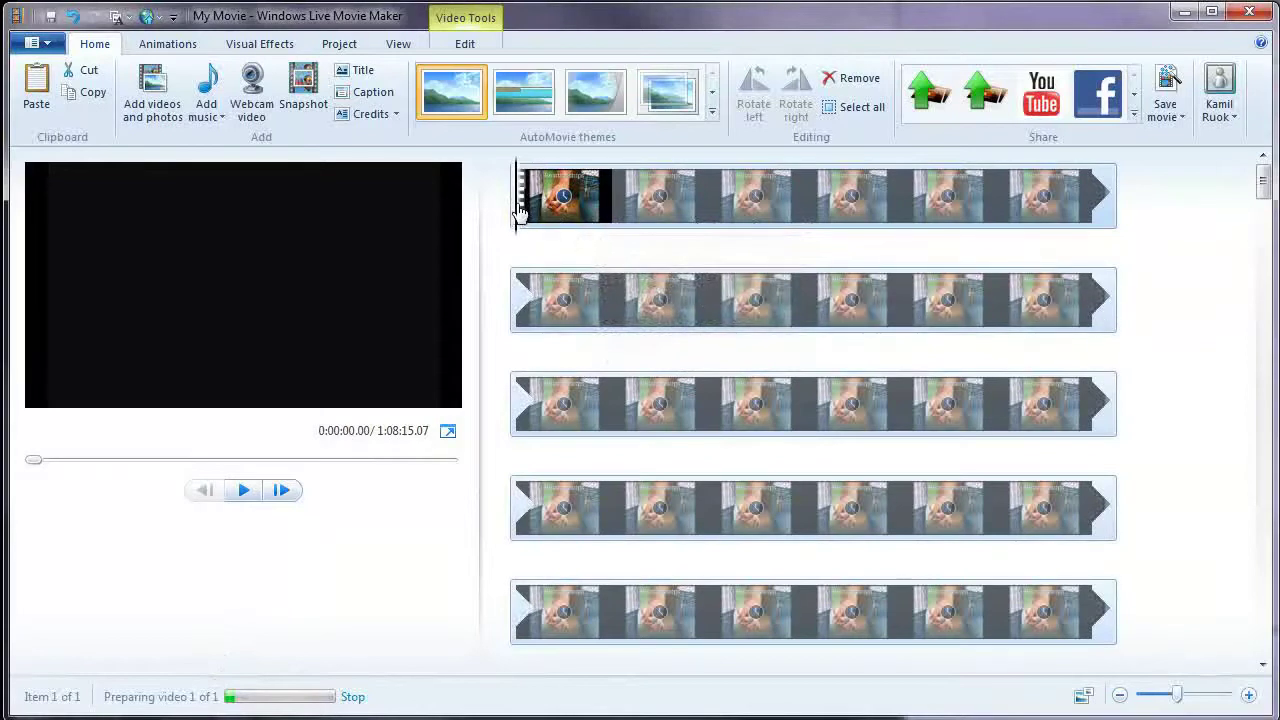
# - Move the playhead to 0:00:19.25 in the webinar clip
pyautogui.moveTo(519, 208); pyautogui.dragTo(702, 214)
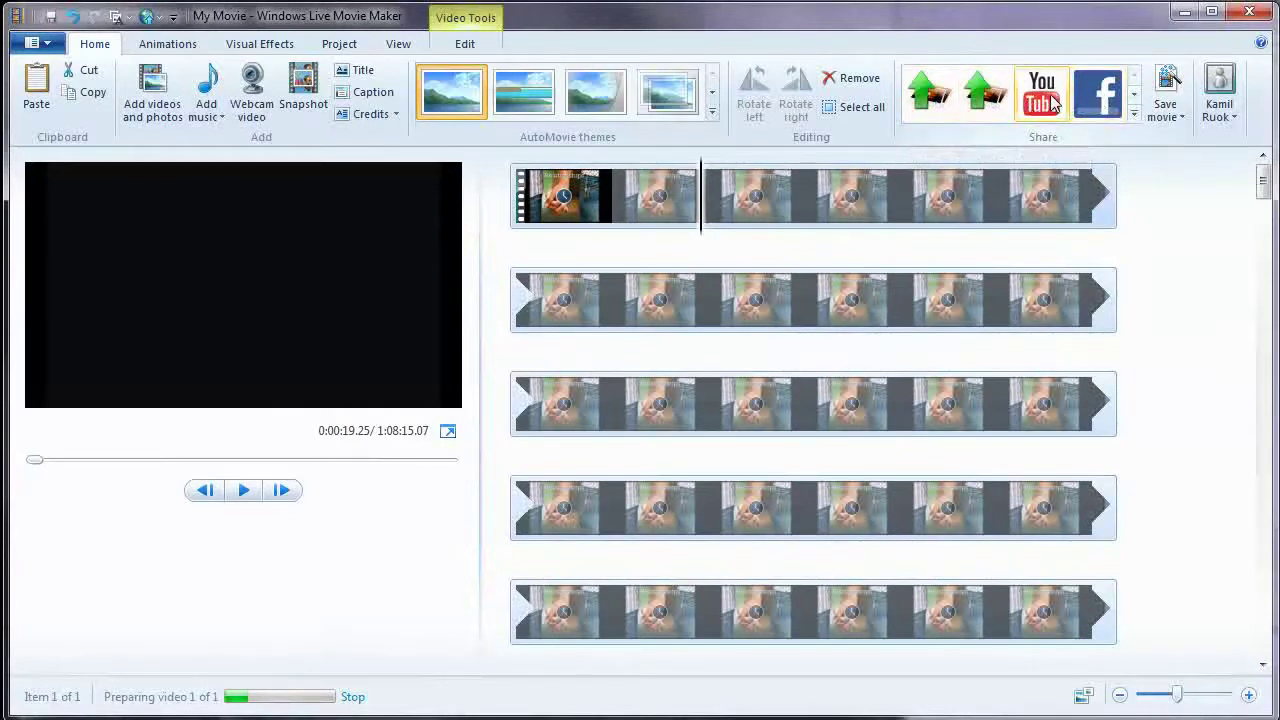
# - Expand the Share gallery to list YouTube, Facebook, SkyDrive and other web services
pyautogui.click(1135, 97)
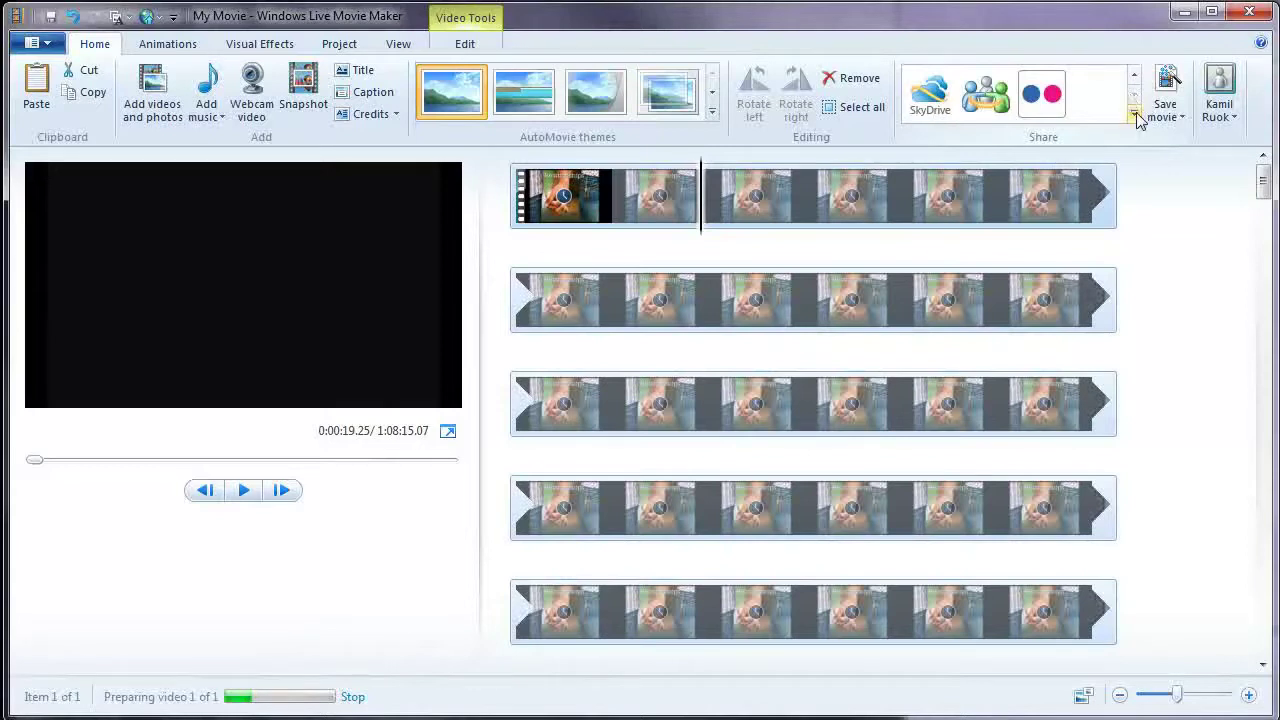
pyautogui.click(1136, 116)
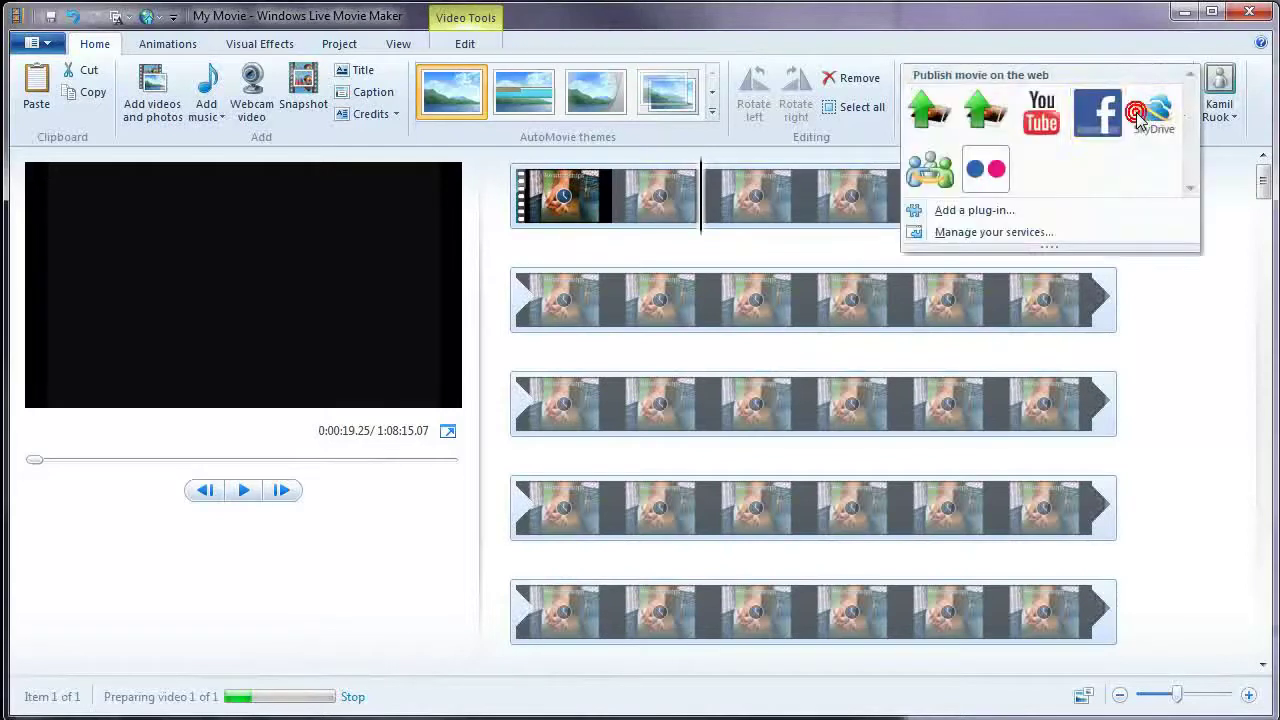
# - Browse the Movie Maker plug-ins online and open the LiveUpload to YouTube page
pyautogui.click(987, 218)
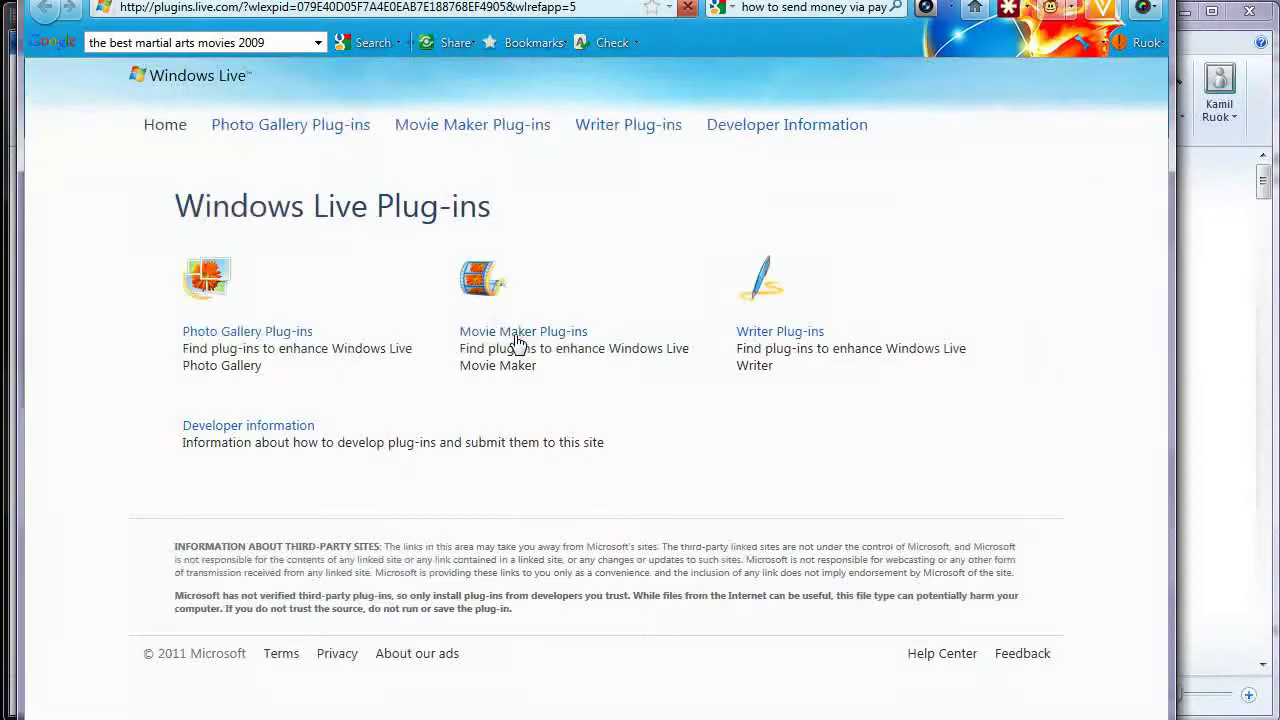
pyautogui.click(517, 340)
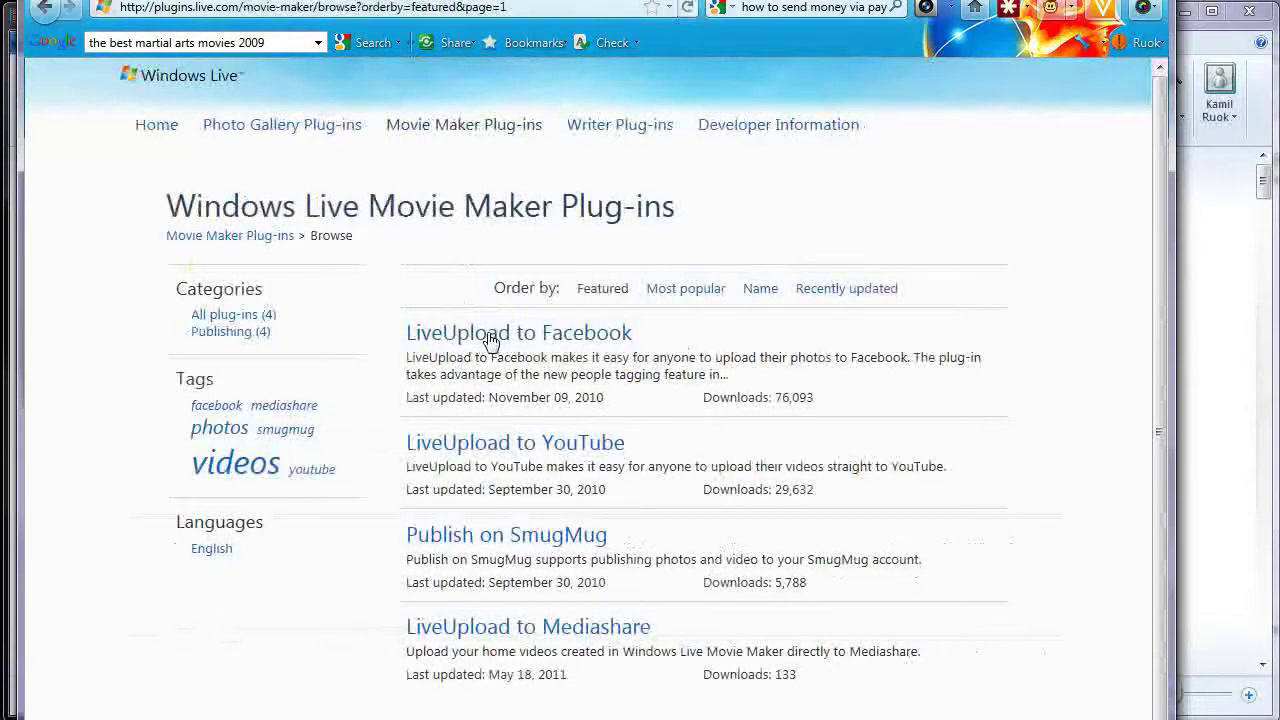
pyautogui.click(529, 452)
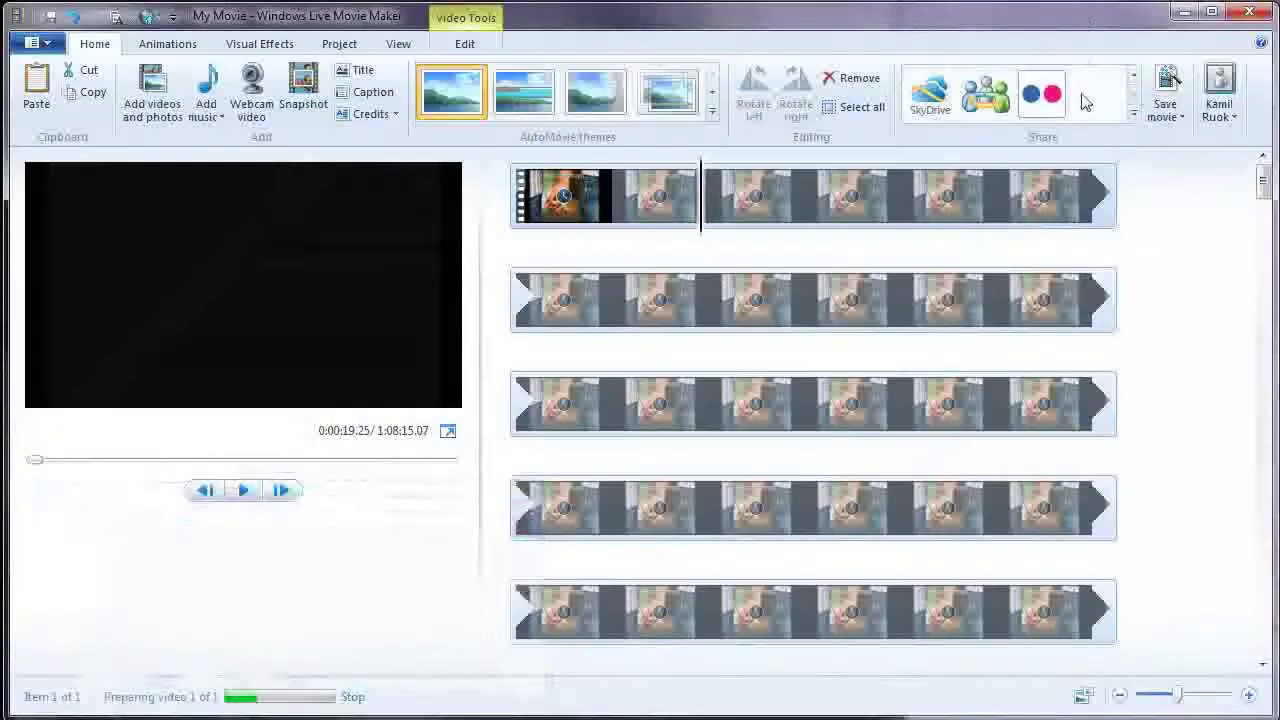
# - Scroll the Share gallery back up to the YouTube and Facebook row
pyautogui.click(1136, 80)
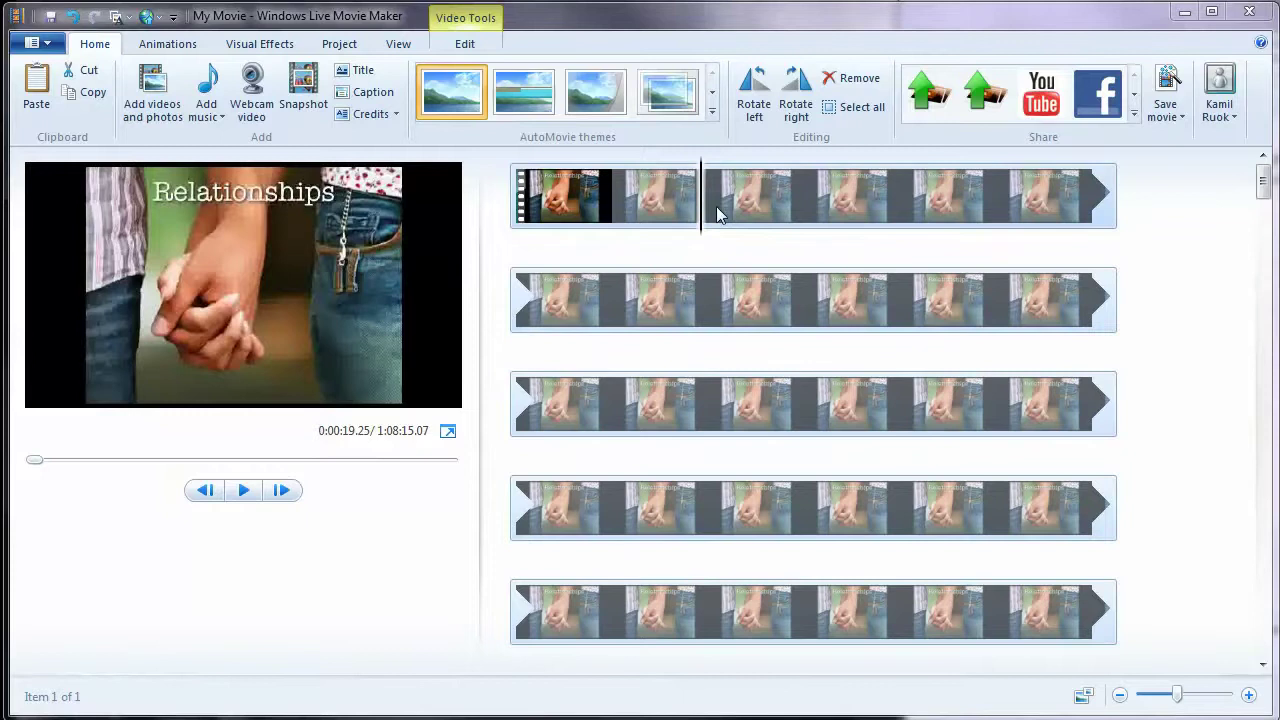
# - Move playback to about 31 seconds and briefly play, then pause, the webinar preview
pyautogui.click(573, 206)
pyautogui.moveTo(570, 206); pyautogui.dragTo(800, 220)
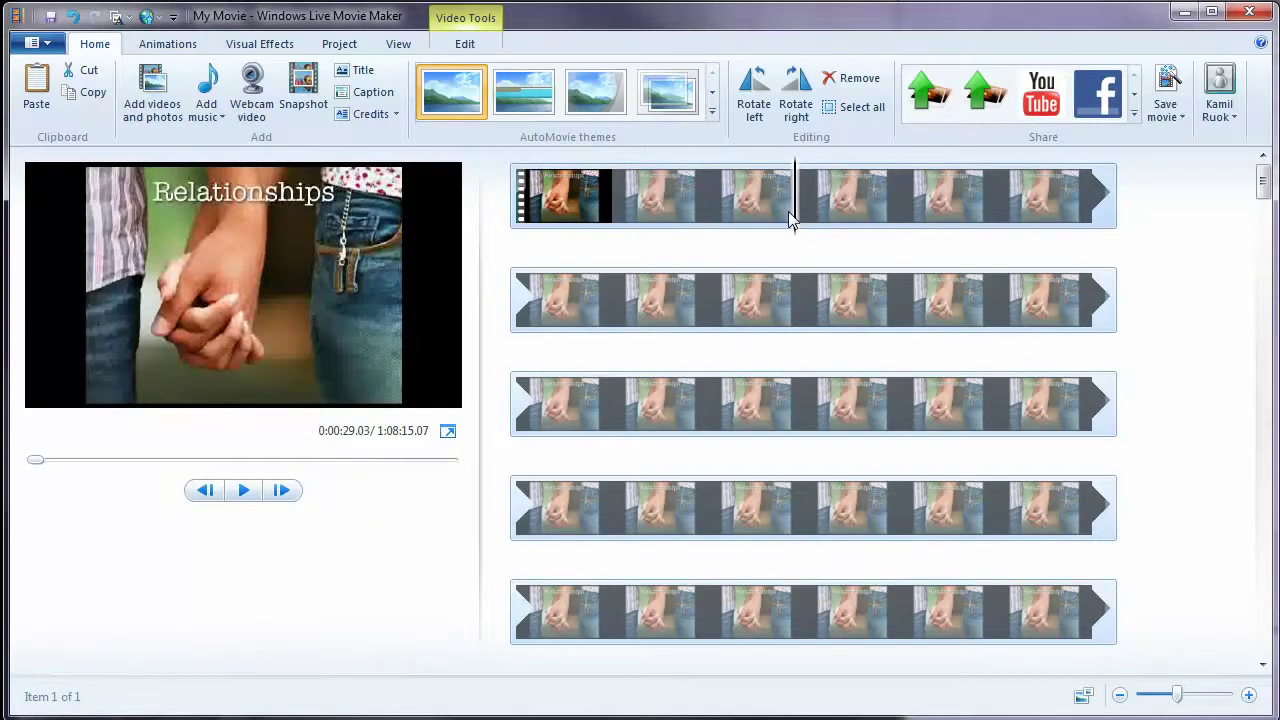
pyautogui.click(241, 491)
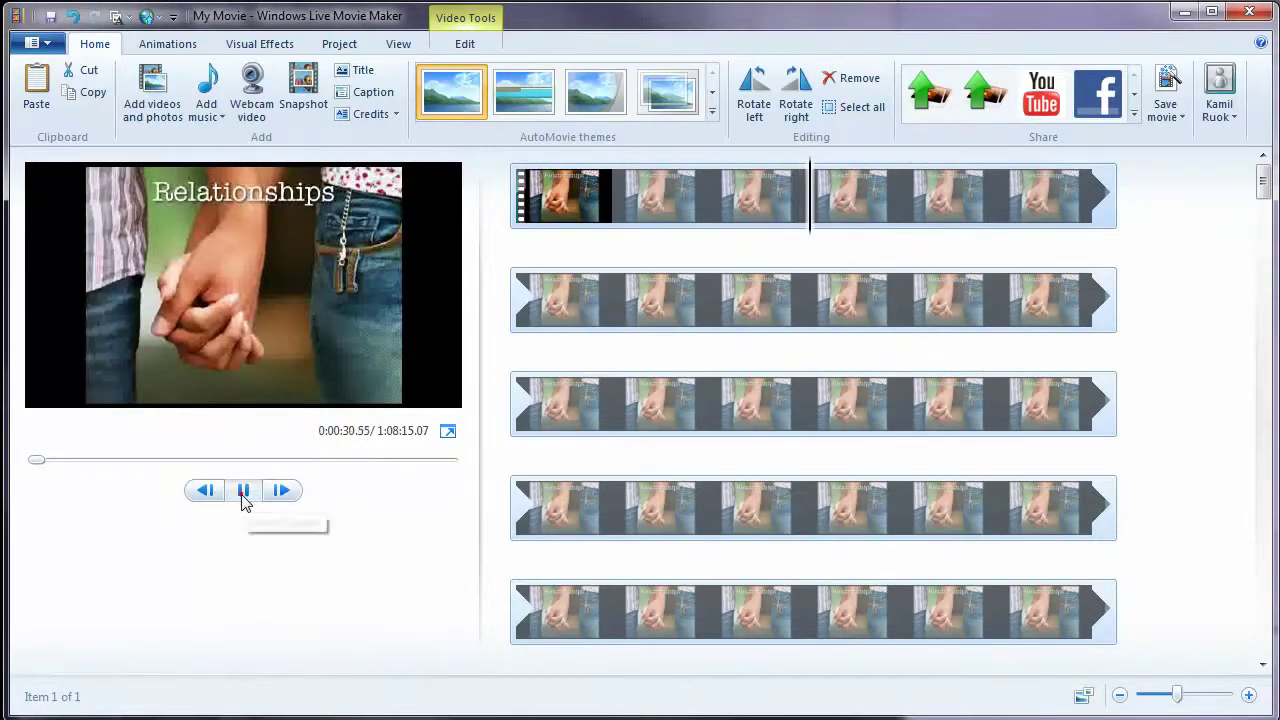
pyautogui.click(242, 491)
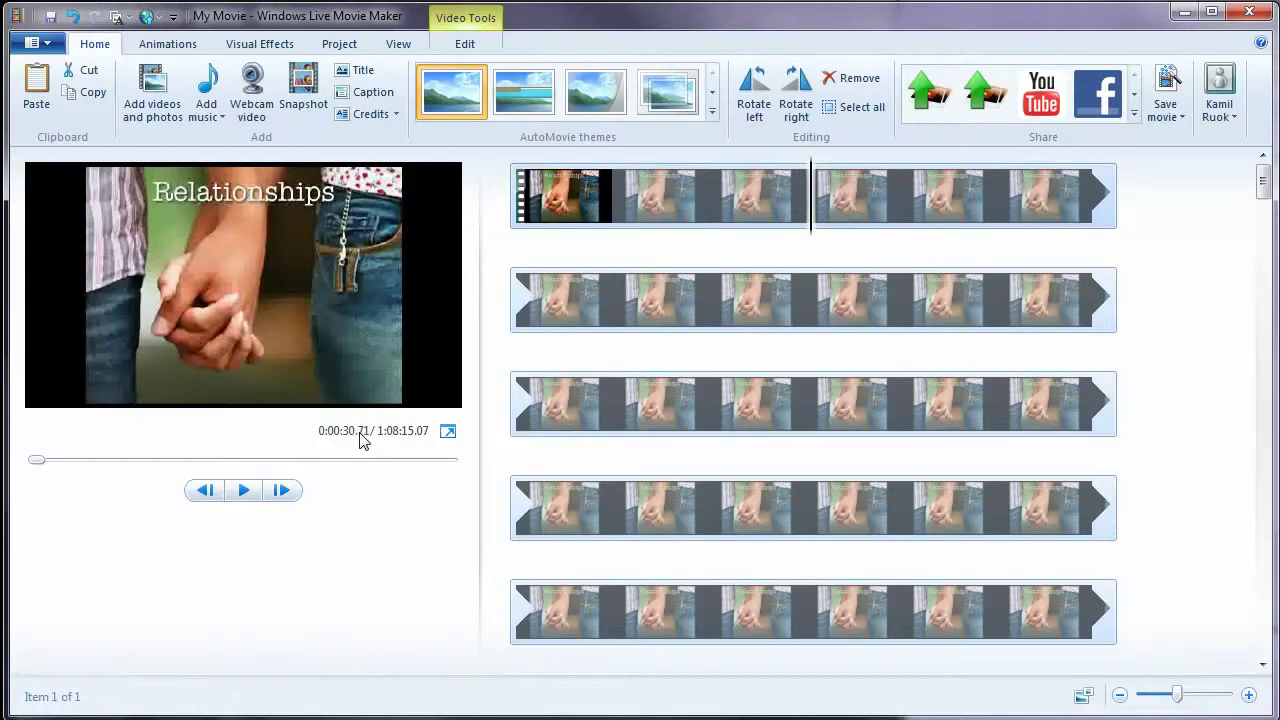
# - Skim the timeline and settle playback at 0:00:20.91 on the Relationships title
pyautogui.moveTo(812, 218); pyautogui.dragTo(820, 218)
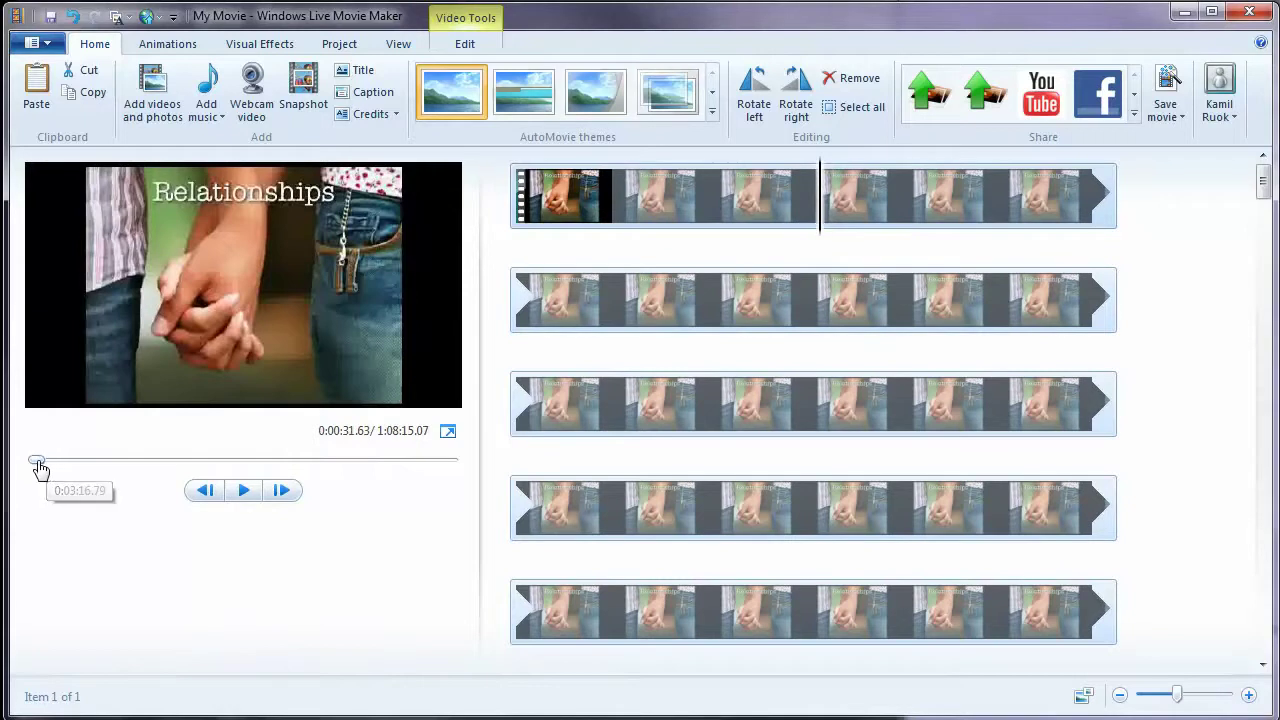
pyautogui.moveTo(36, 461); pyautogui.dragTo(34, 463)
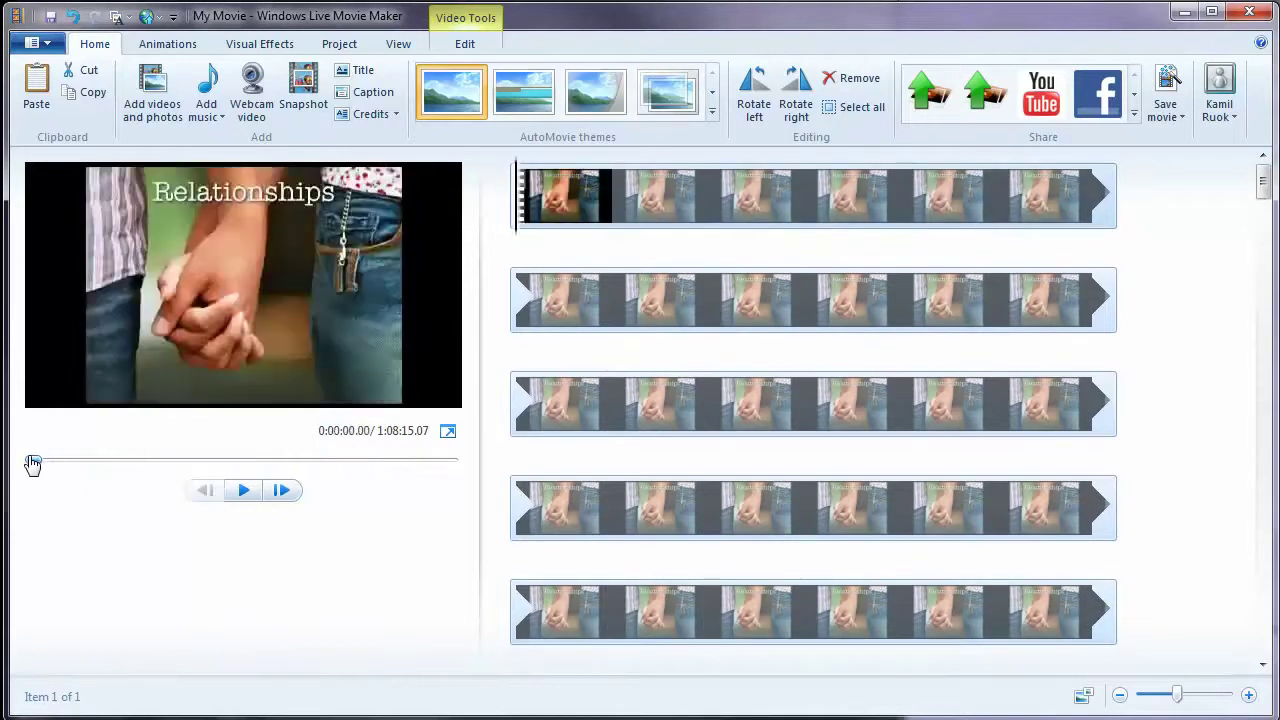
pyautogui.moveTo(512, 197); pyautogui.dragTo(695, 205)
pyautogui.moveTo(1262, 186); pyautogui.dragTo(1261, 185)
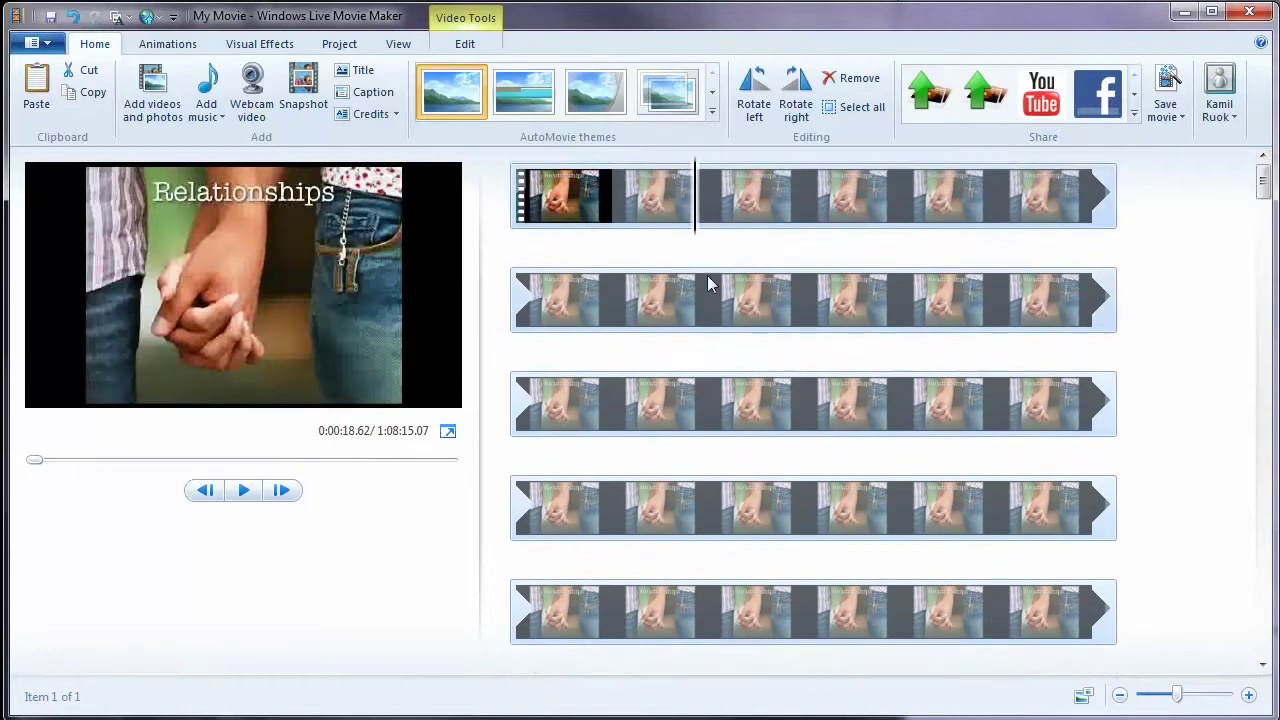
pyautogui.moveTo(697, 220); pyautogui.dragTo(712, 437)
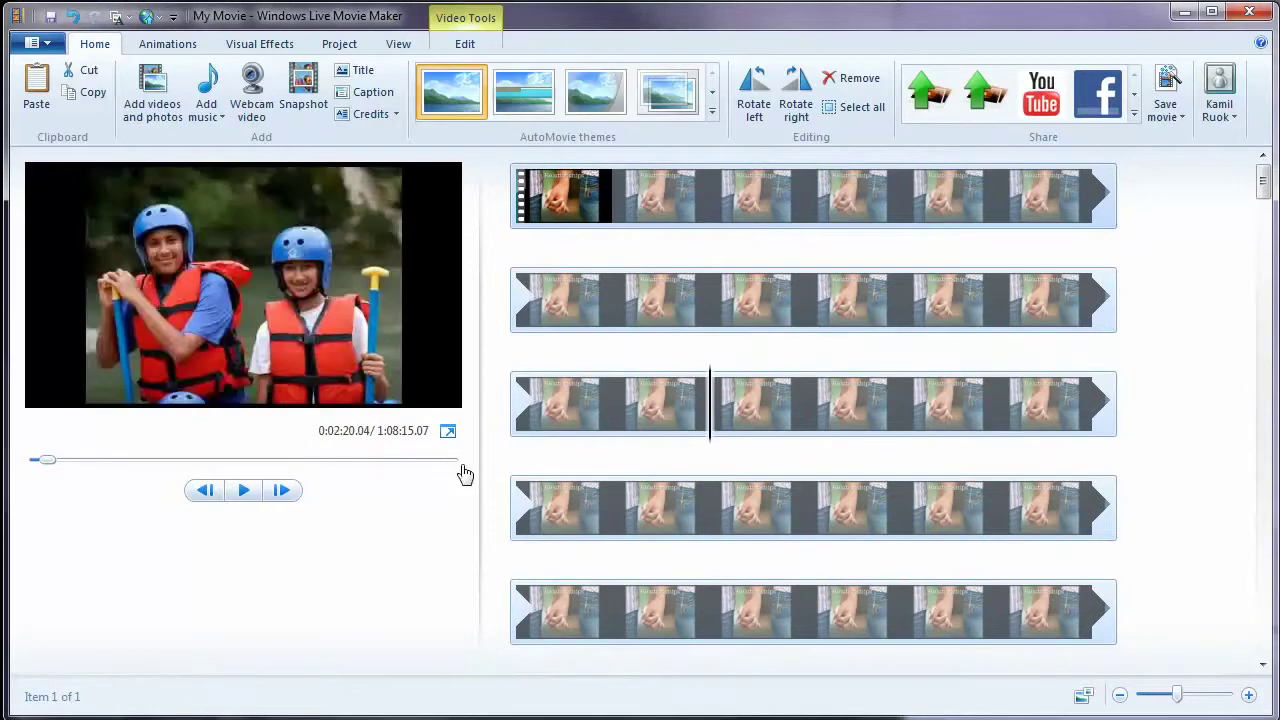
pyautogui.click(716, 195)
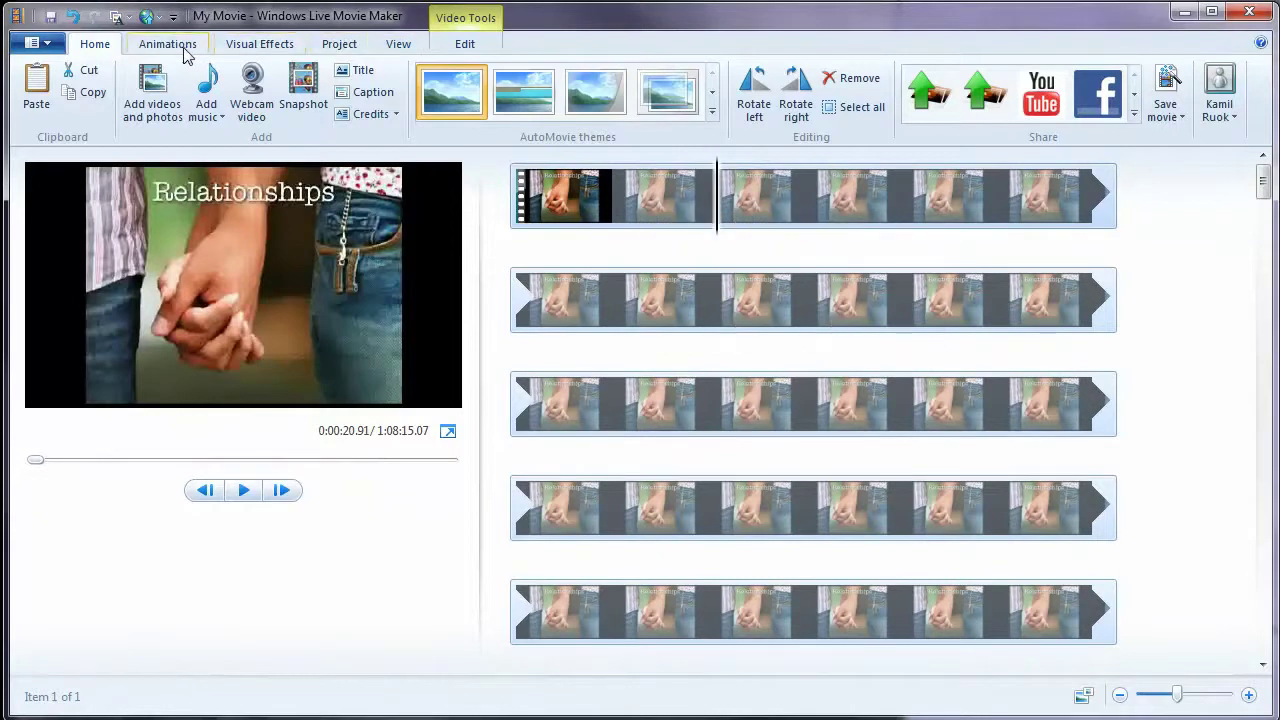
pyautogui.click(463, 44)
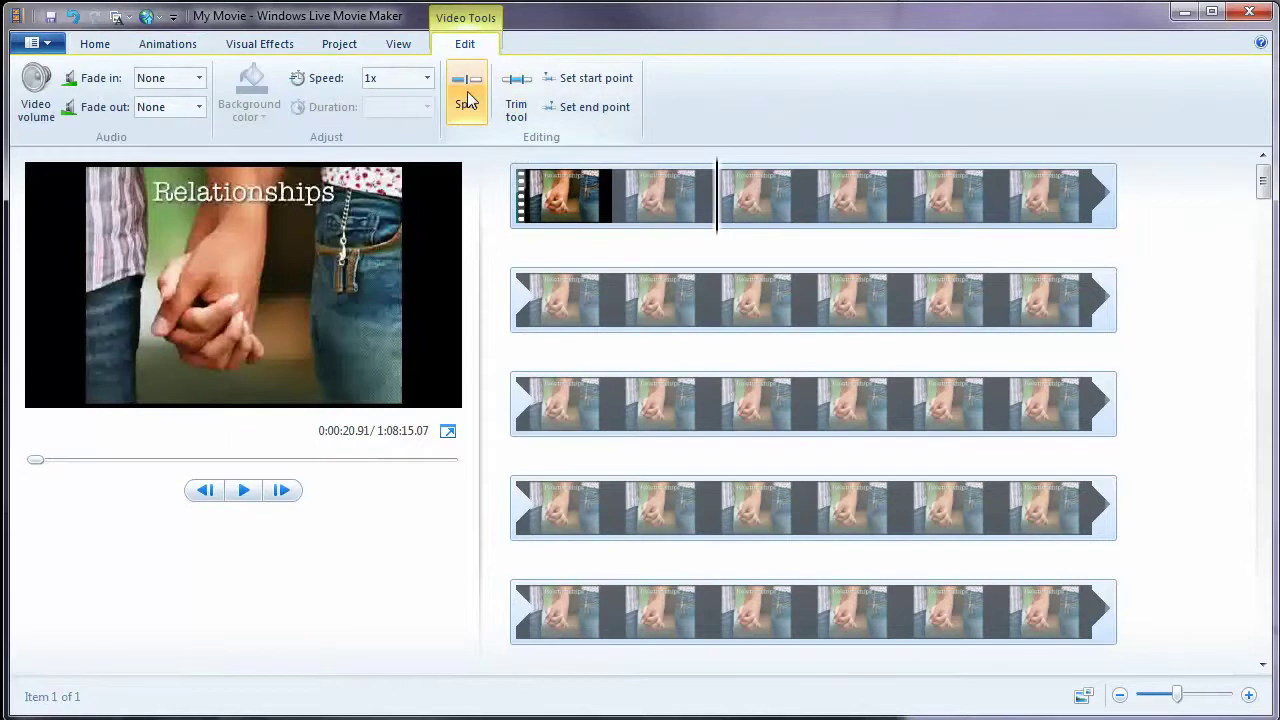
pyautogui.click(467, 92)
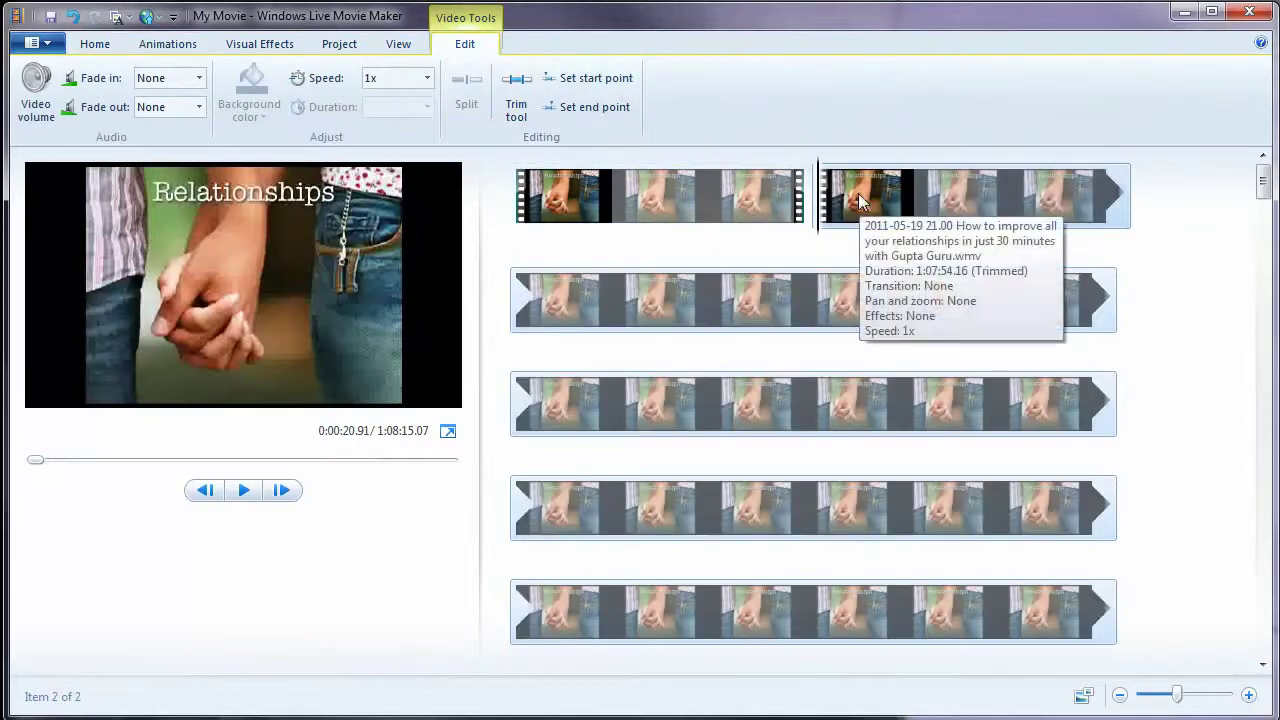
pyautogui.click(650, 192)
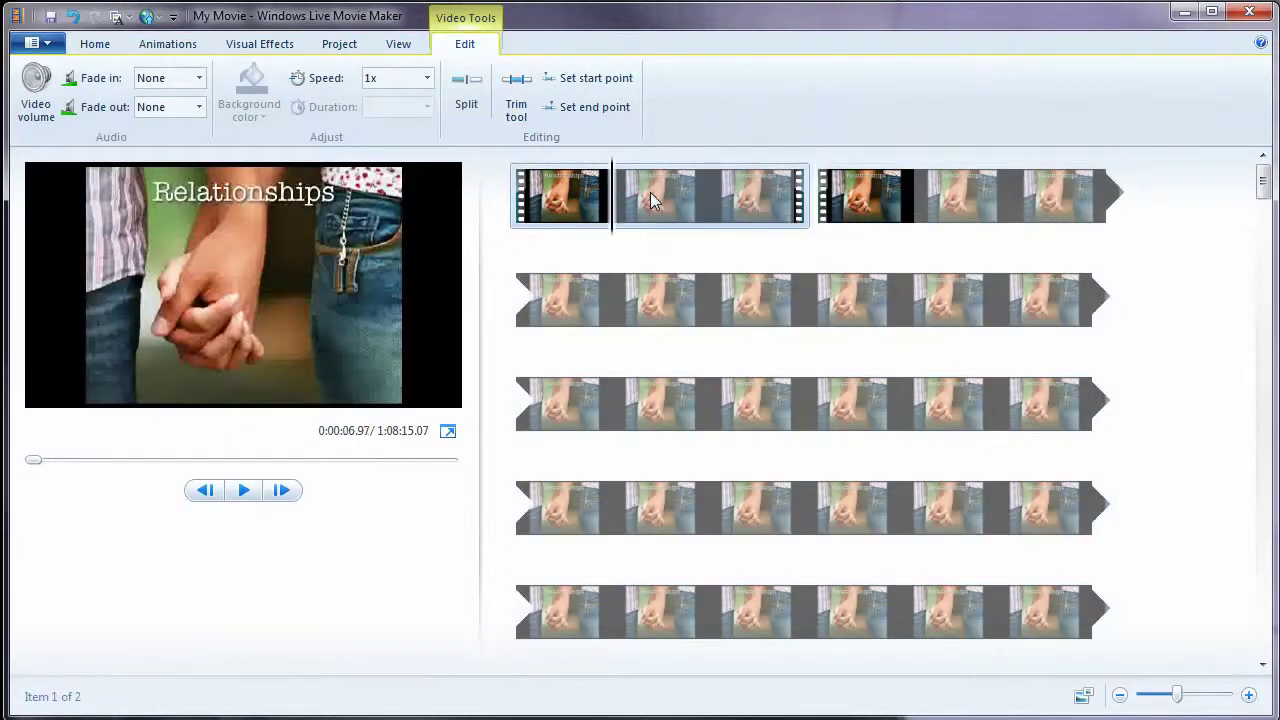
pyautogui.rightClick(650, 192)
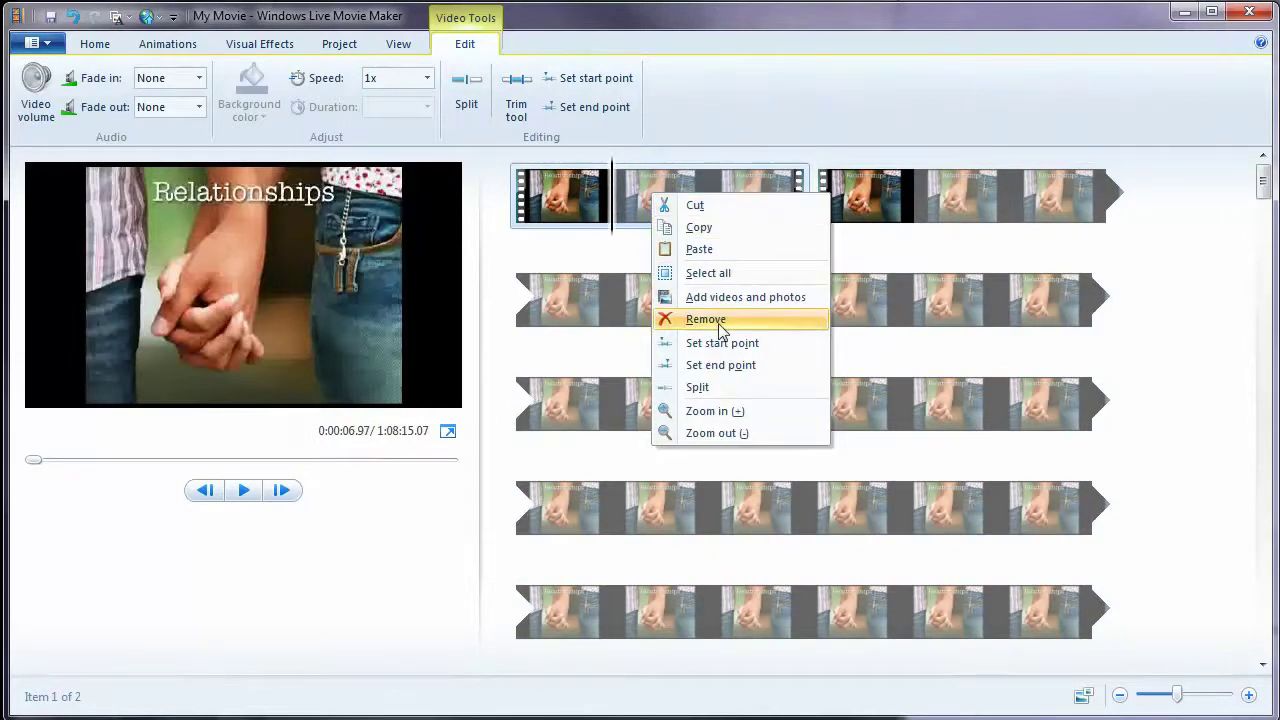
pyautogui.click(736, 140)
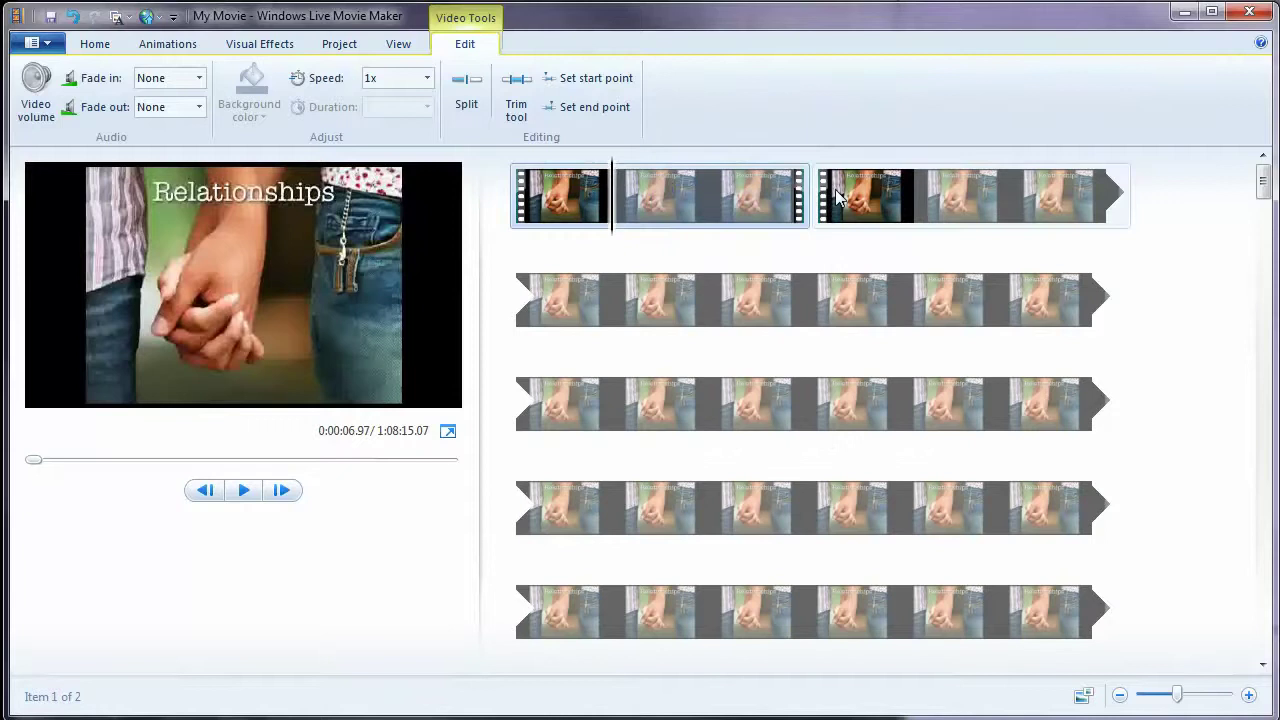
pyautogui.click(780, 195)
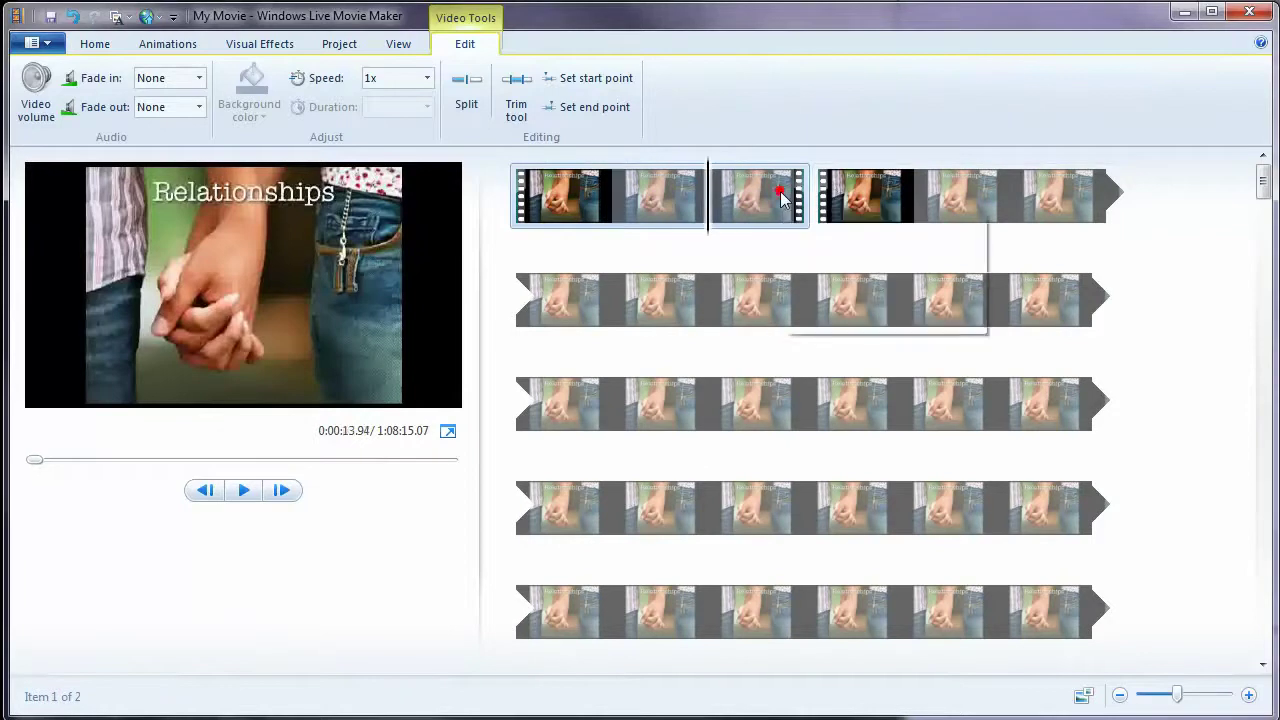
# - Scroll through all rows of the Visual Effects gallery, then switch to Animations
pyautogui.click(250, 46)
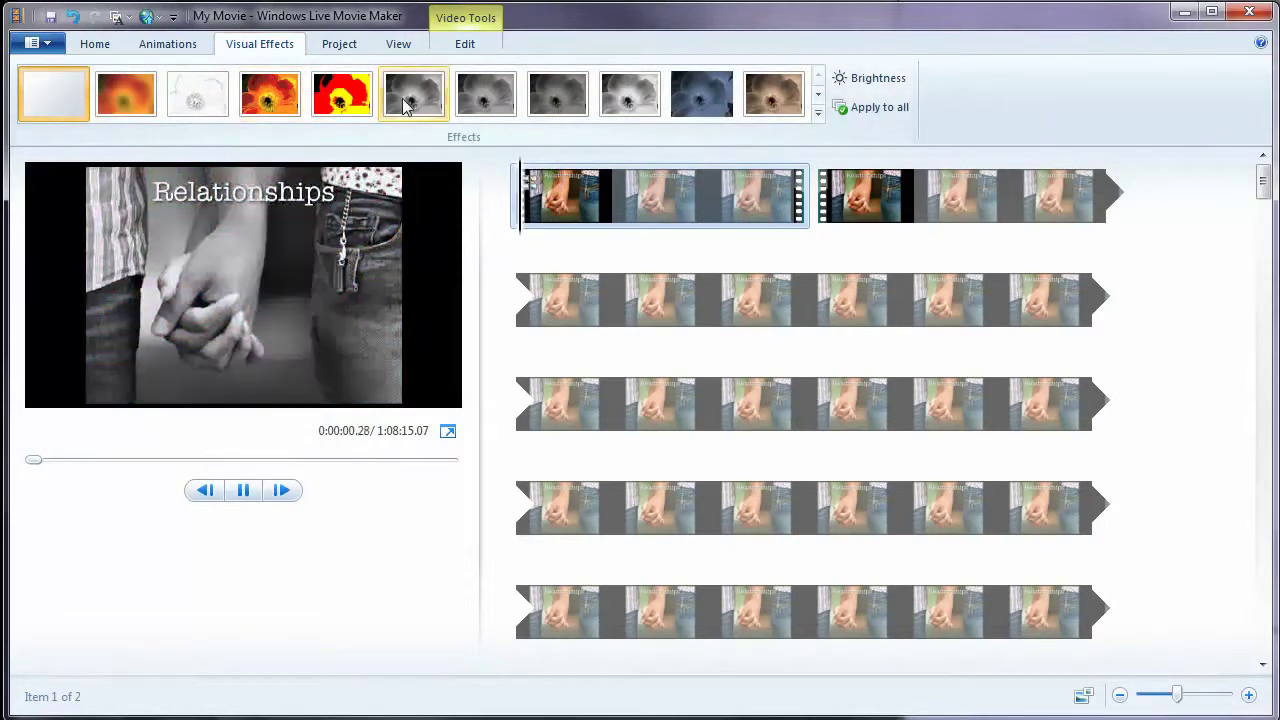
pyautogui.click(820, 96)
pyautogui.click(820, 96)
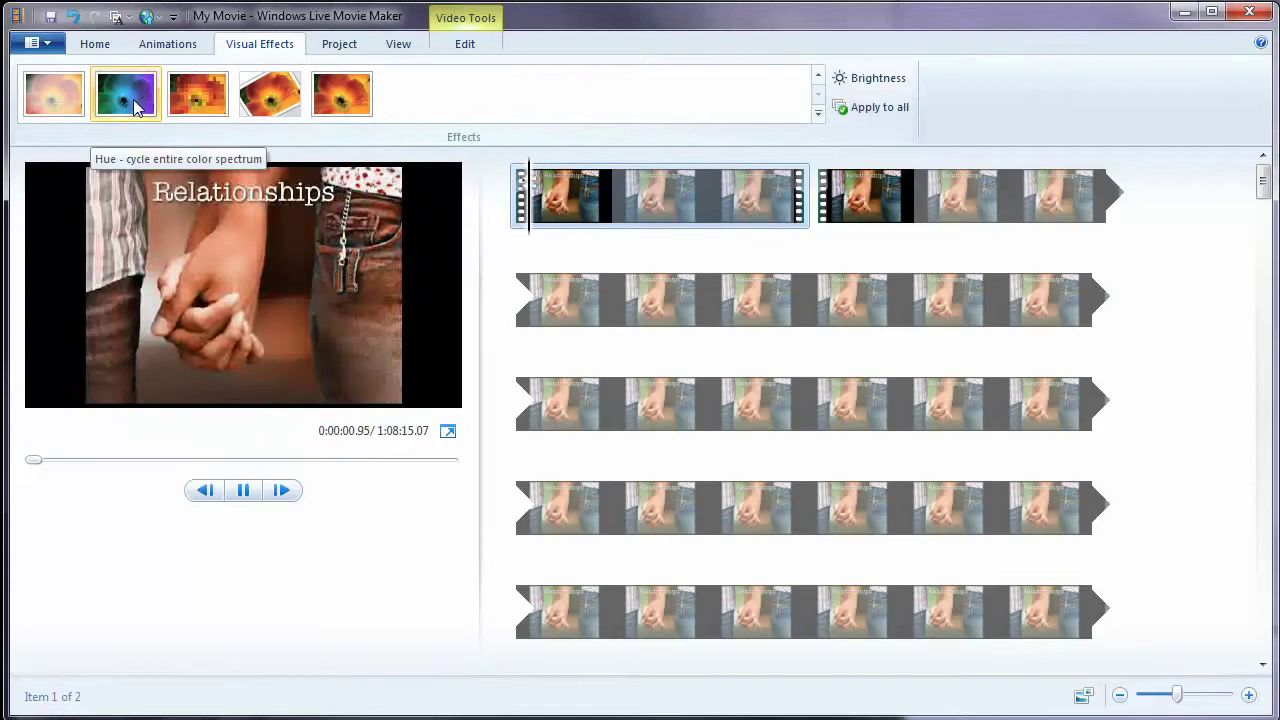
pyautogui.click(168, 44)
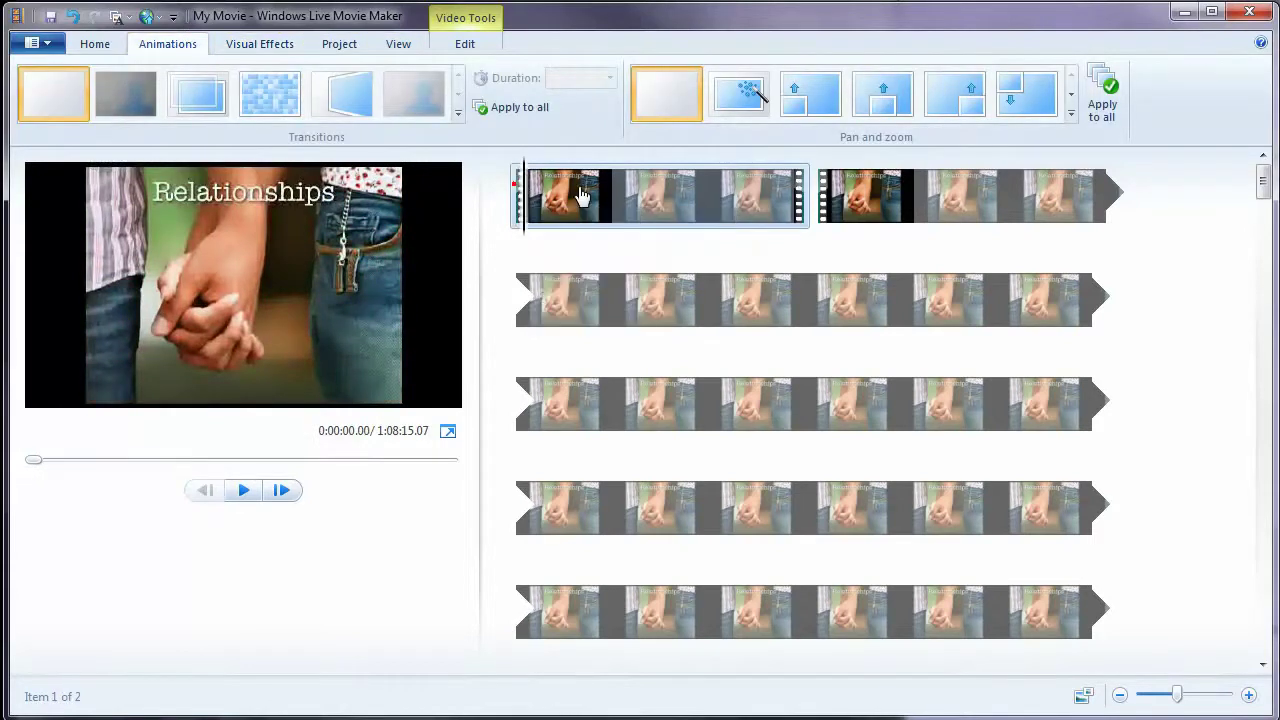
# - Apply a 1.50-second Pixelate transition to the first clip, then move into the second clip
pyautogui.moveTo(580, 195); pyautogui.dragTo(802, 195)
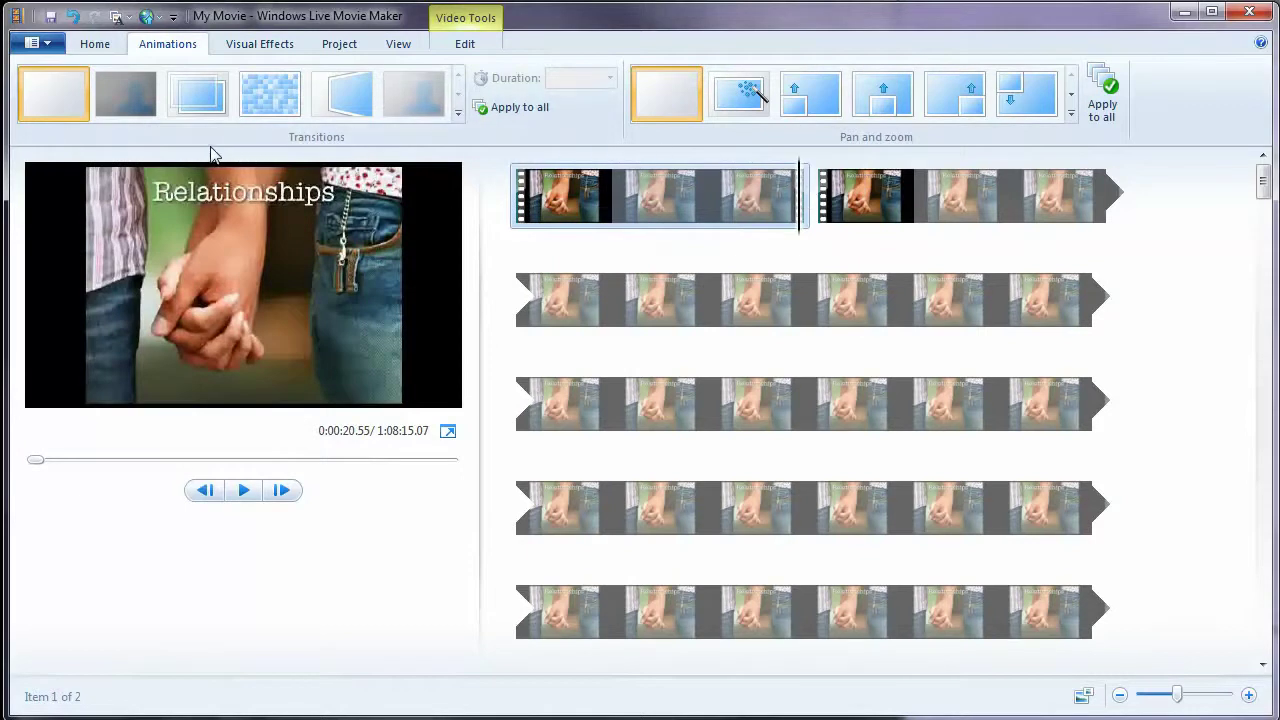
pyautogui.click(267, 104)
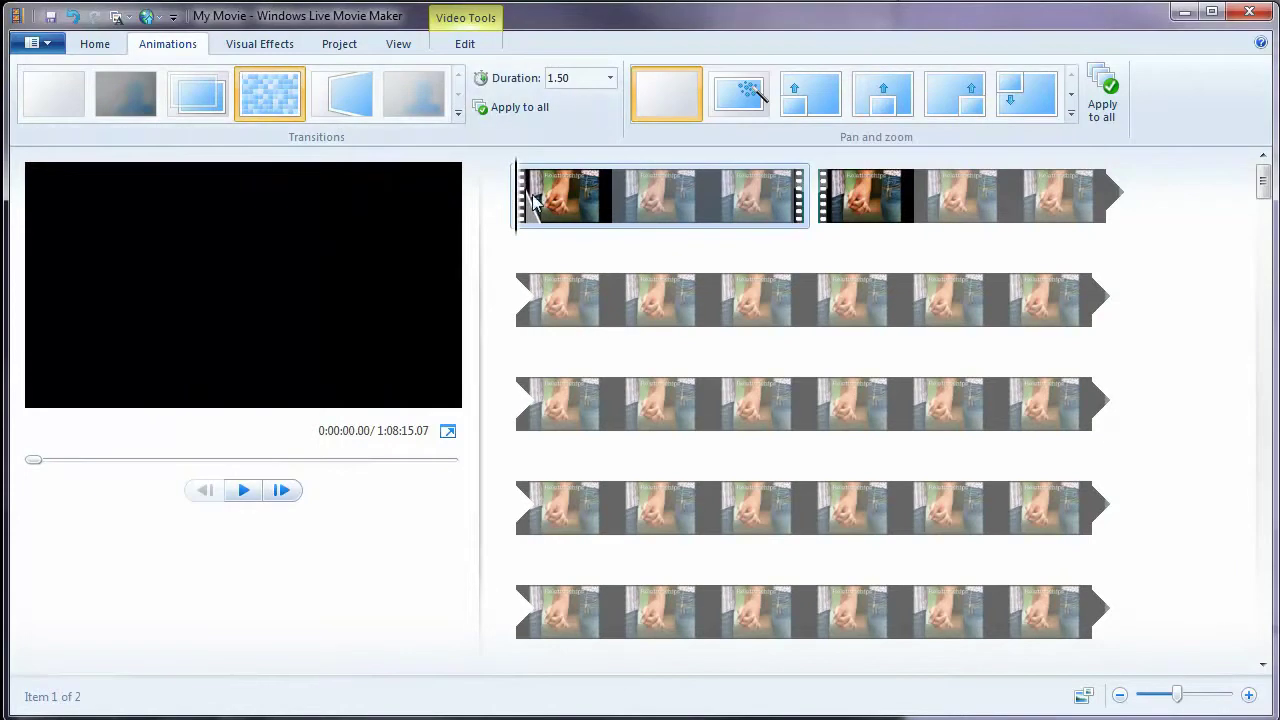
pyautogui.moveTo(529, 229)
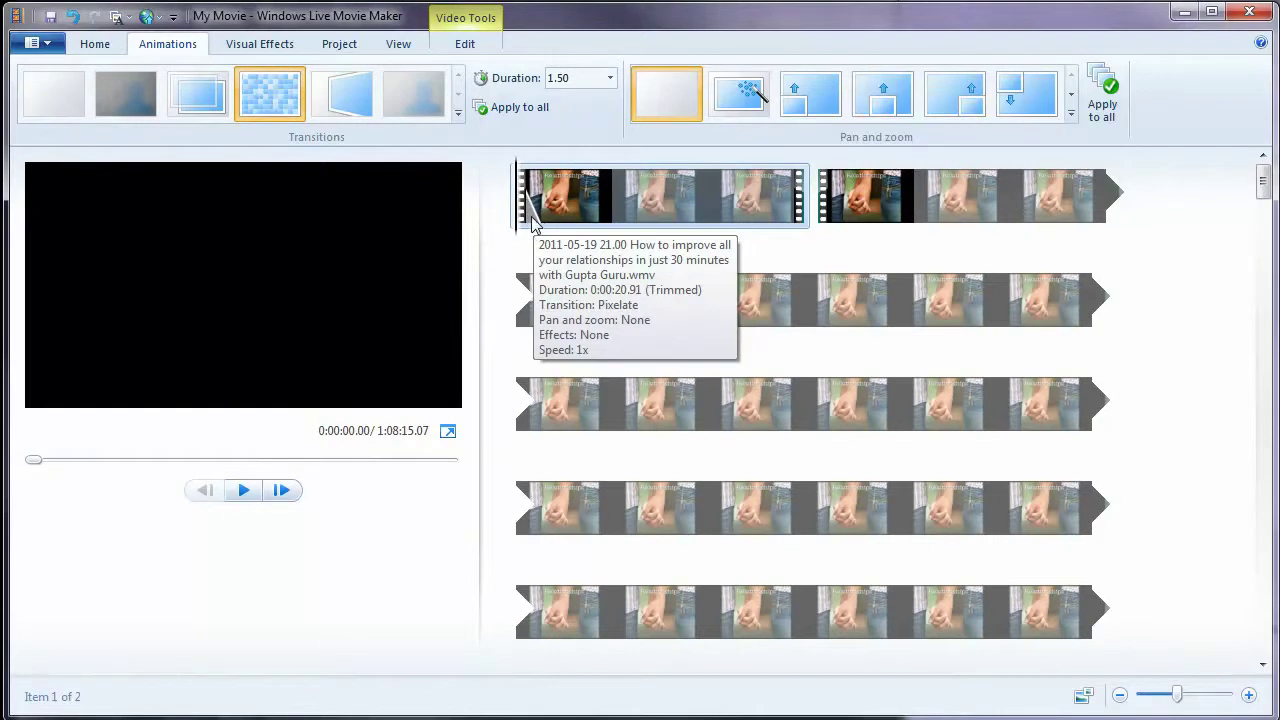
pyautogui.click(852, 195)
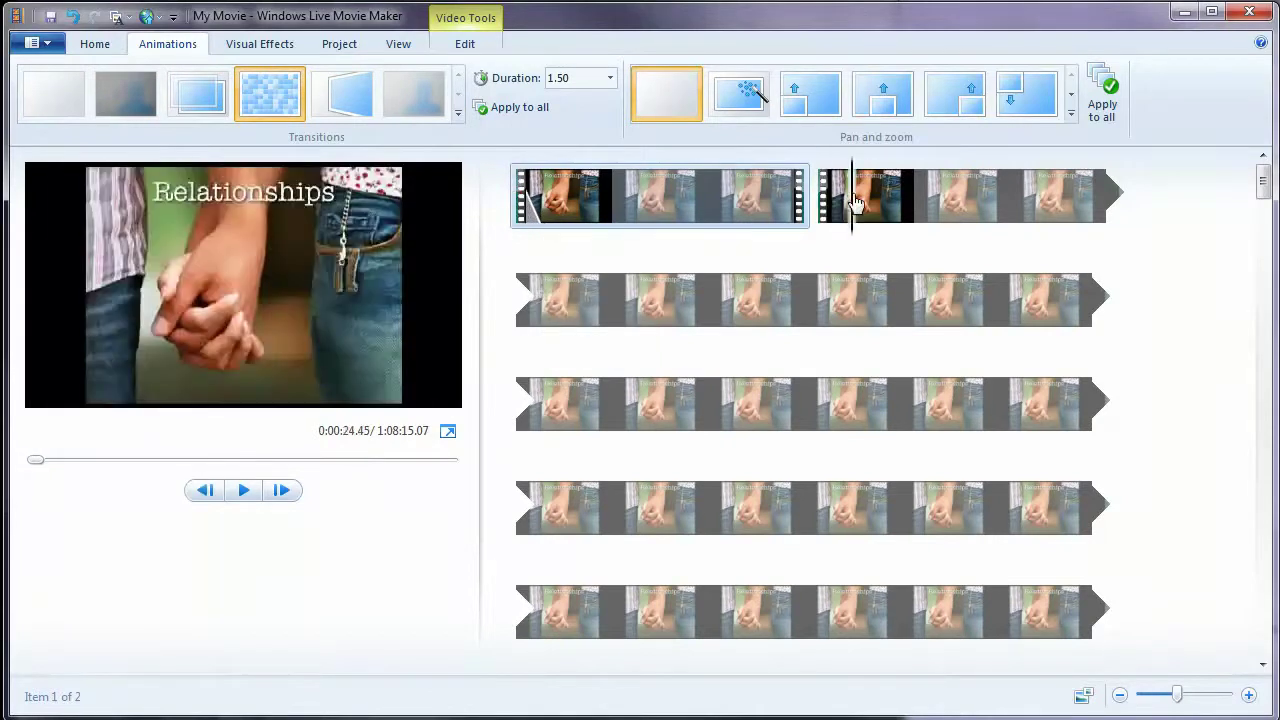
pyautogui.click(783, 200)
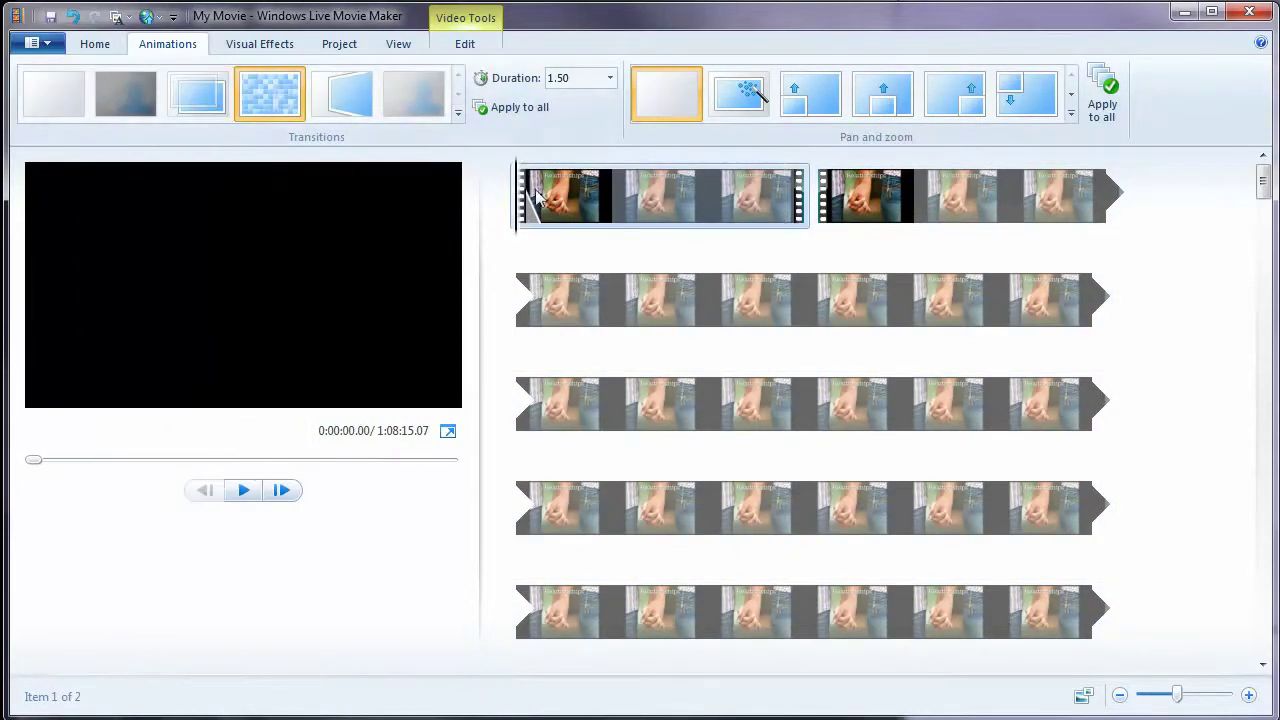
pyautogui.moveTo(514, 178); pyautogui.dragTo(850, 195)
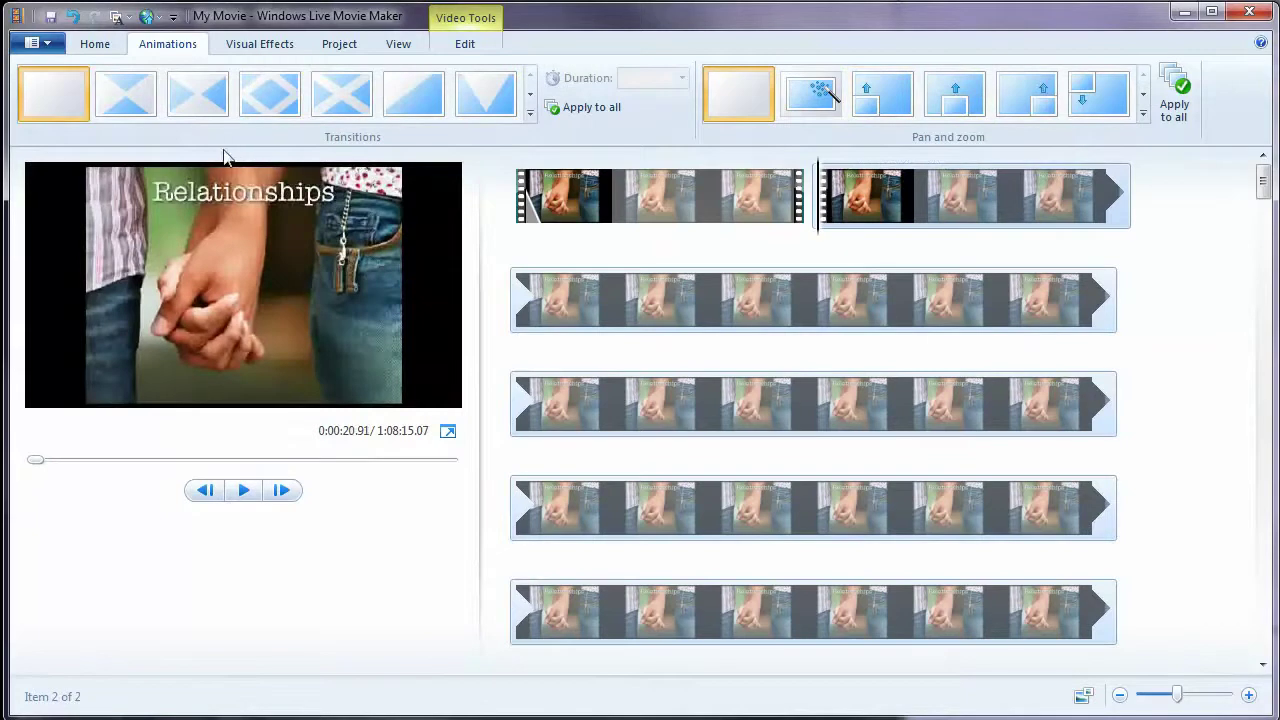
# - Expand the Transitions gallery and apply a Shatters transition to the second clip
pyautogui.click(530, 96)
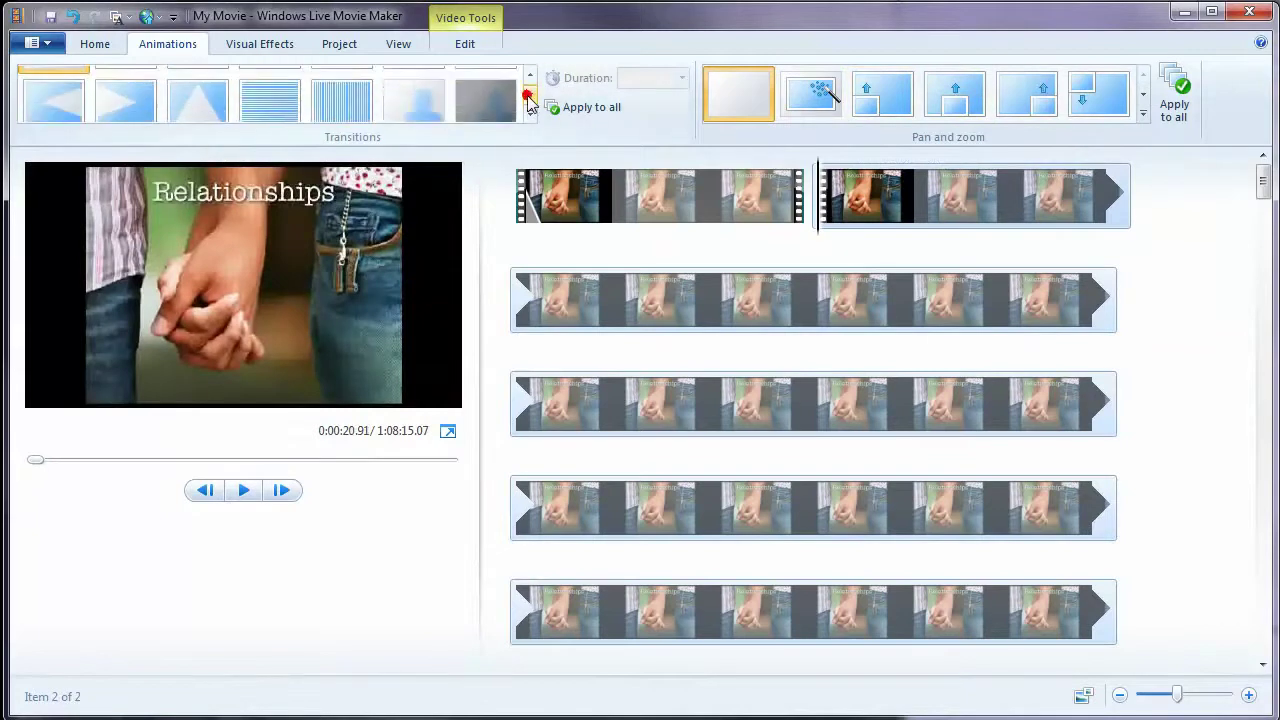
pyautogui.click(530, 98)
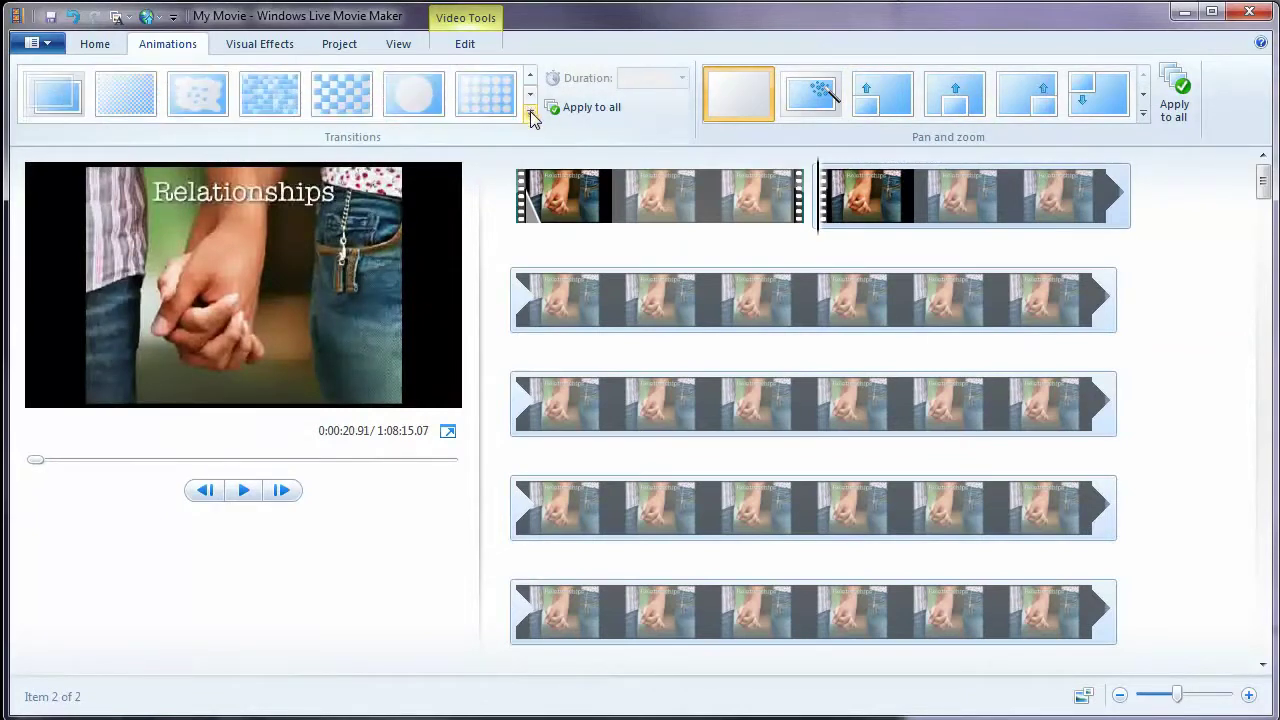
pyautogui.click(531, 116)
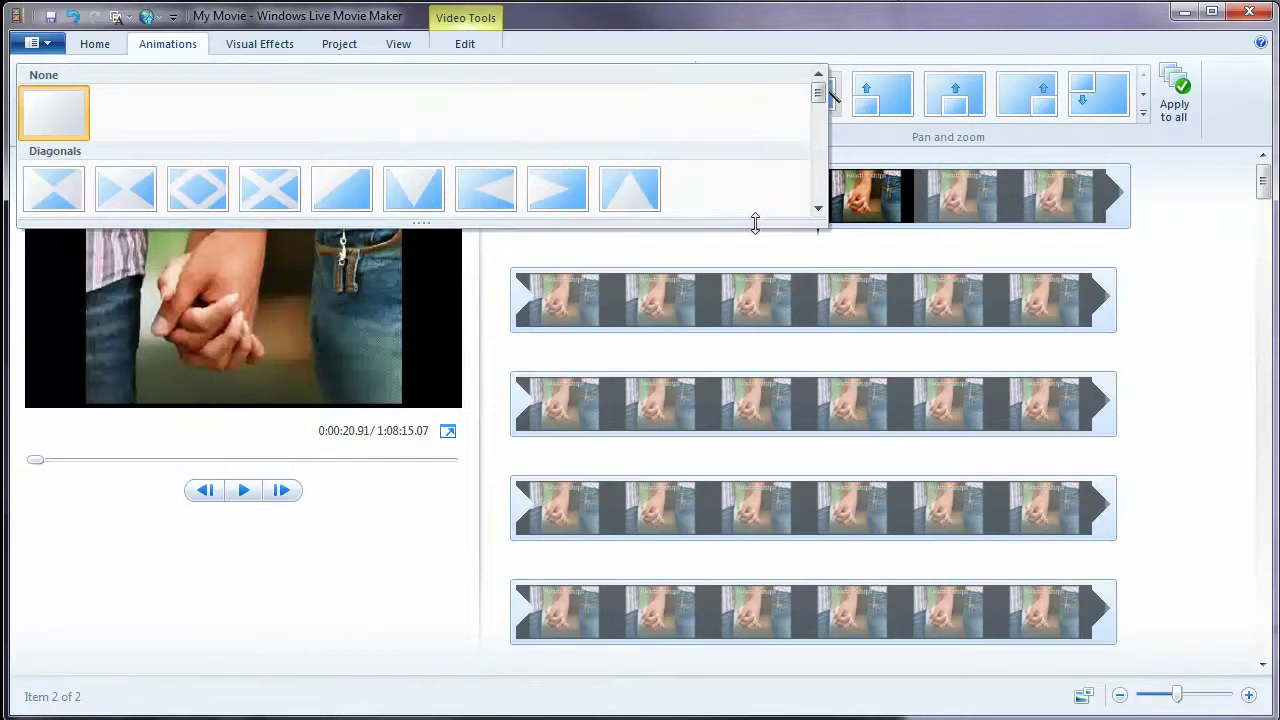
pyautogui.moveTo(454, 228); pyautogui.dragTo(429, 630)
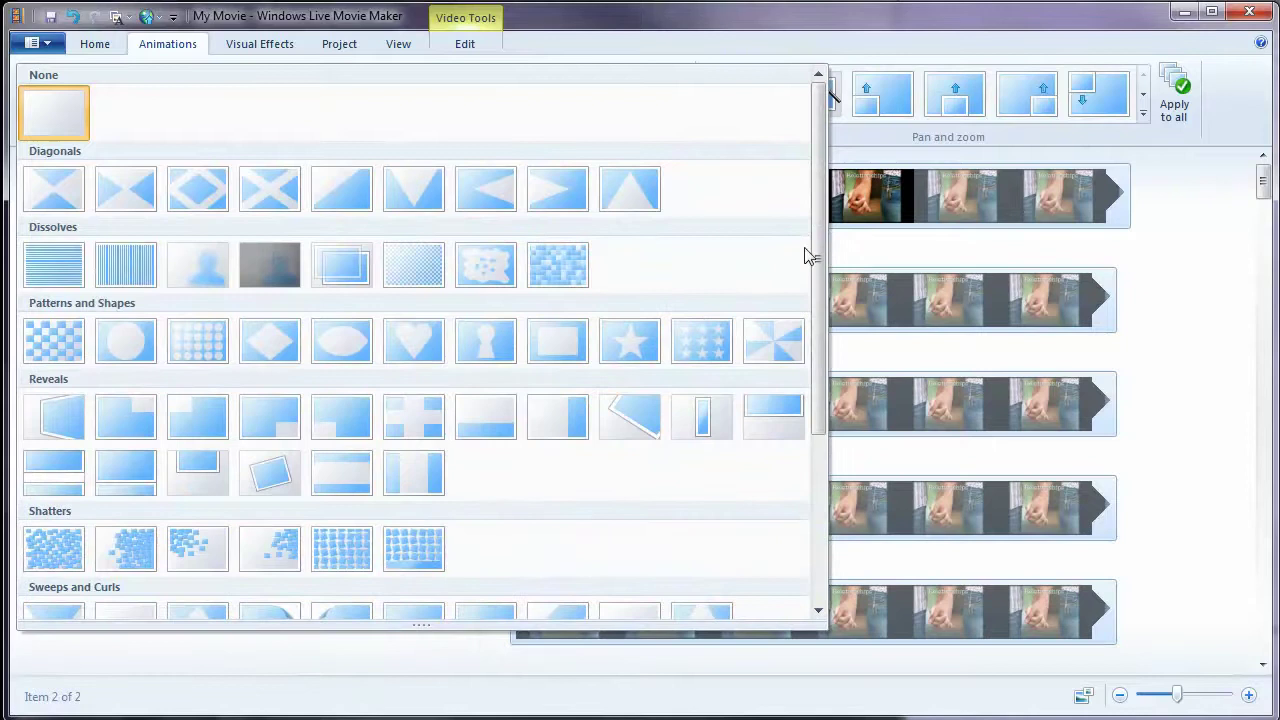
pyautogui.moveTo(817, 249); pyautogui.dragTo(809, 423)
pyautogui.click(276, 296)
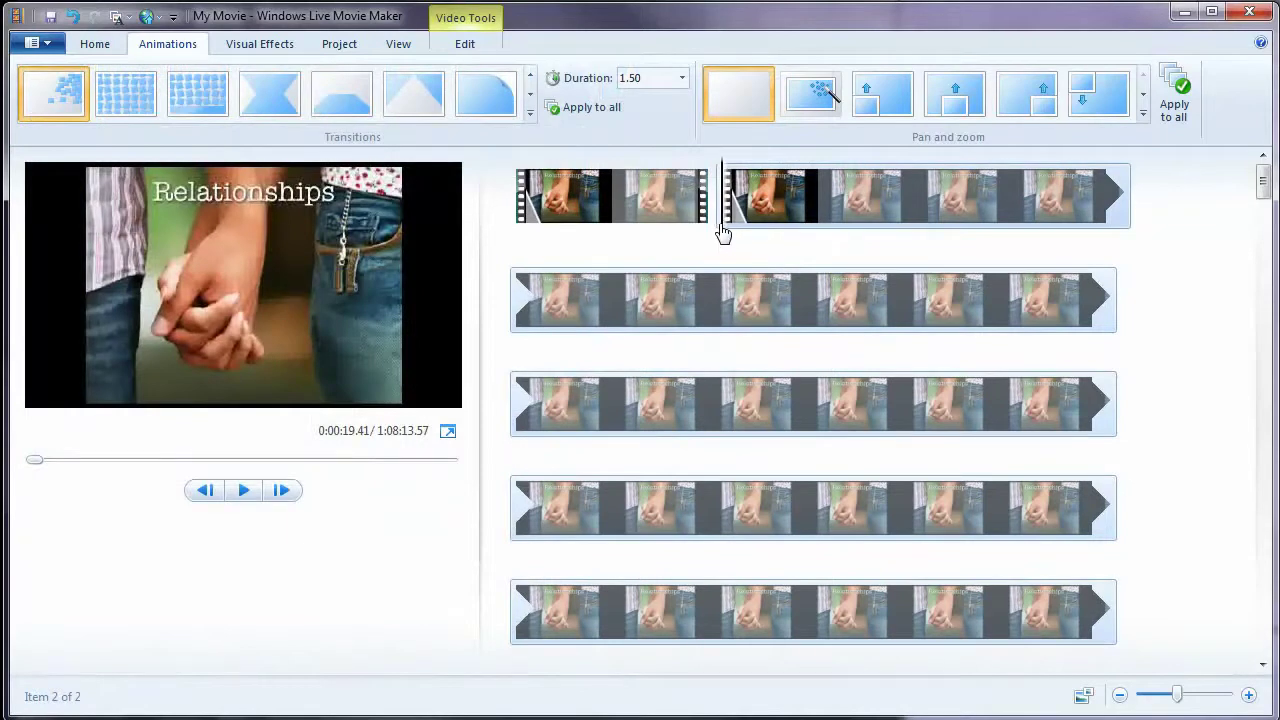
# - Preview playback from just before the clip join across the Shatters transition
pyautogui.moveTo(723, 233); pyautogui.dragTo(680, 229)
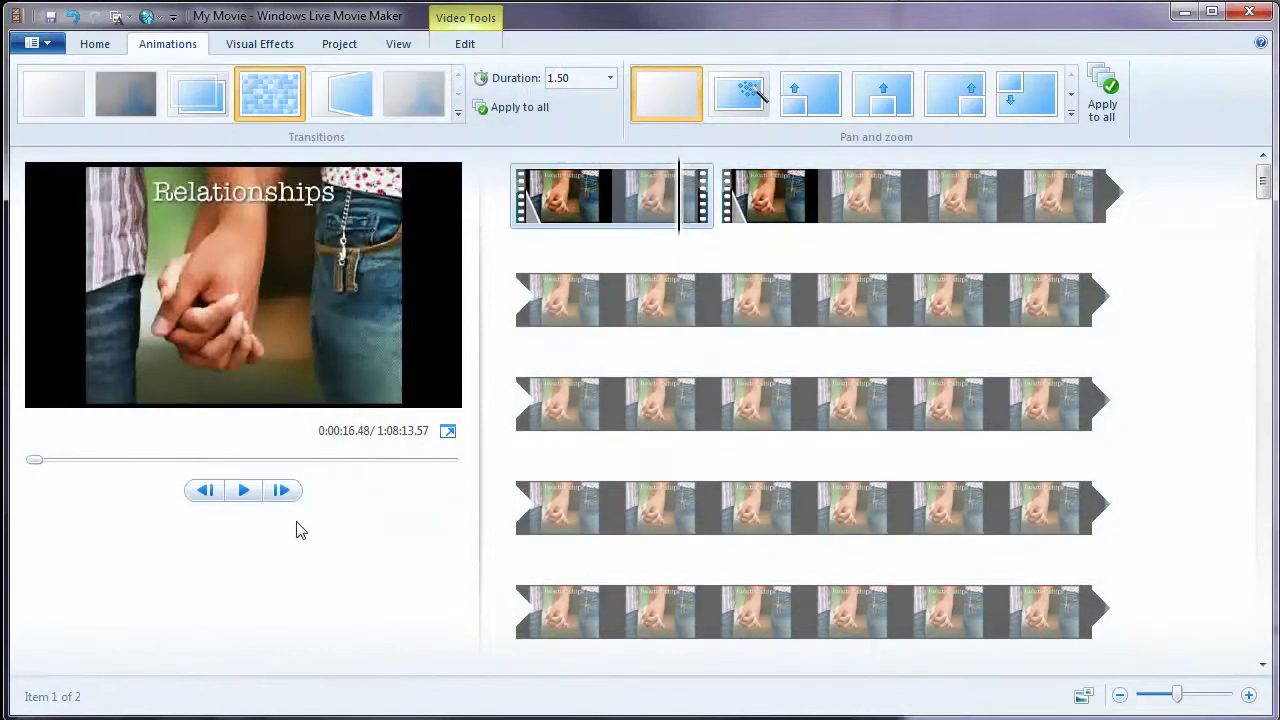
pyautogui.click(244, 491)
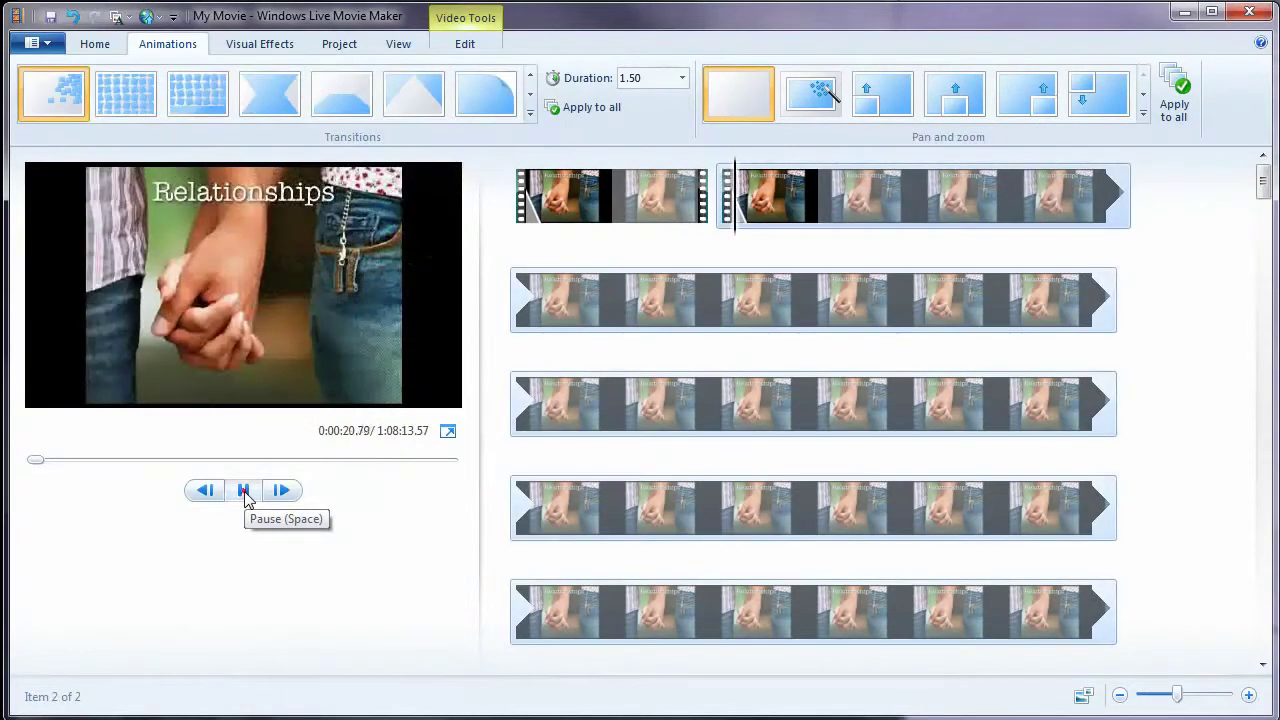
pyautogui.click(244, 491)
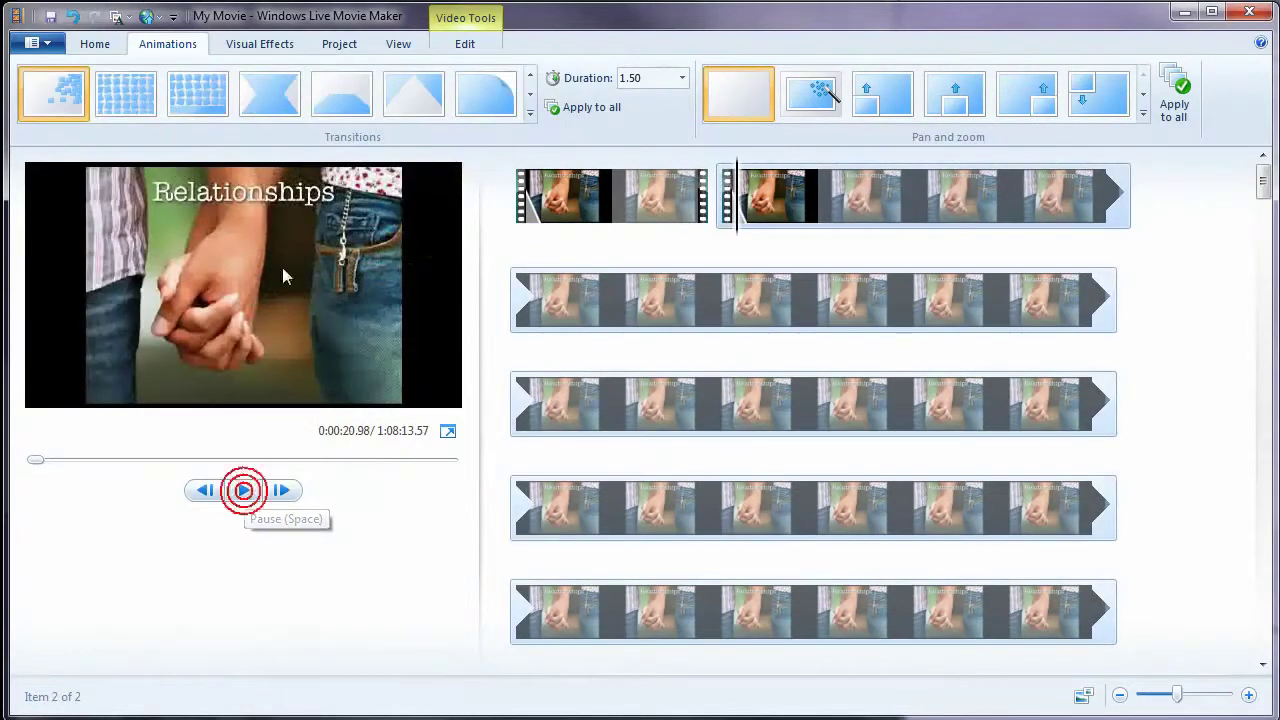
# - Undo the split from the Home tab with Ctrl+Z, restoring one 1:08:15.07 clip
pyautogui.click(97, 44)
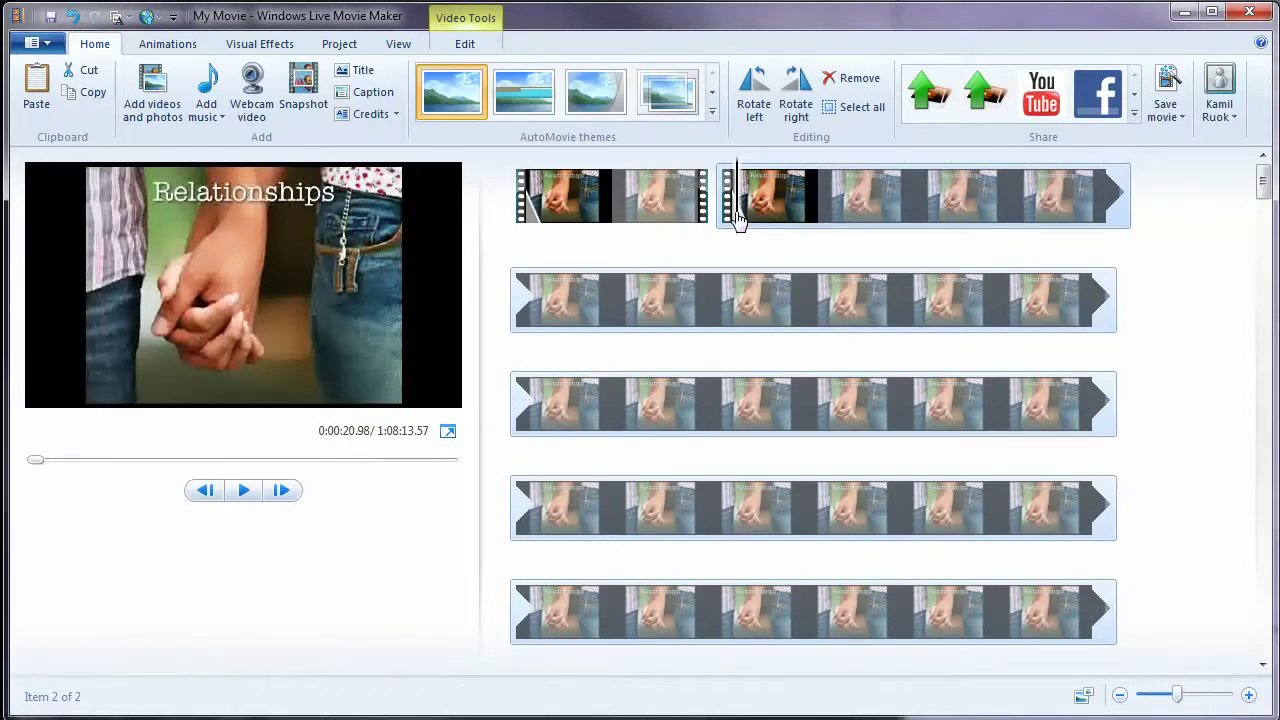
pyautogui.hotkey('ctrl', 'z')
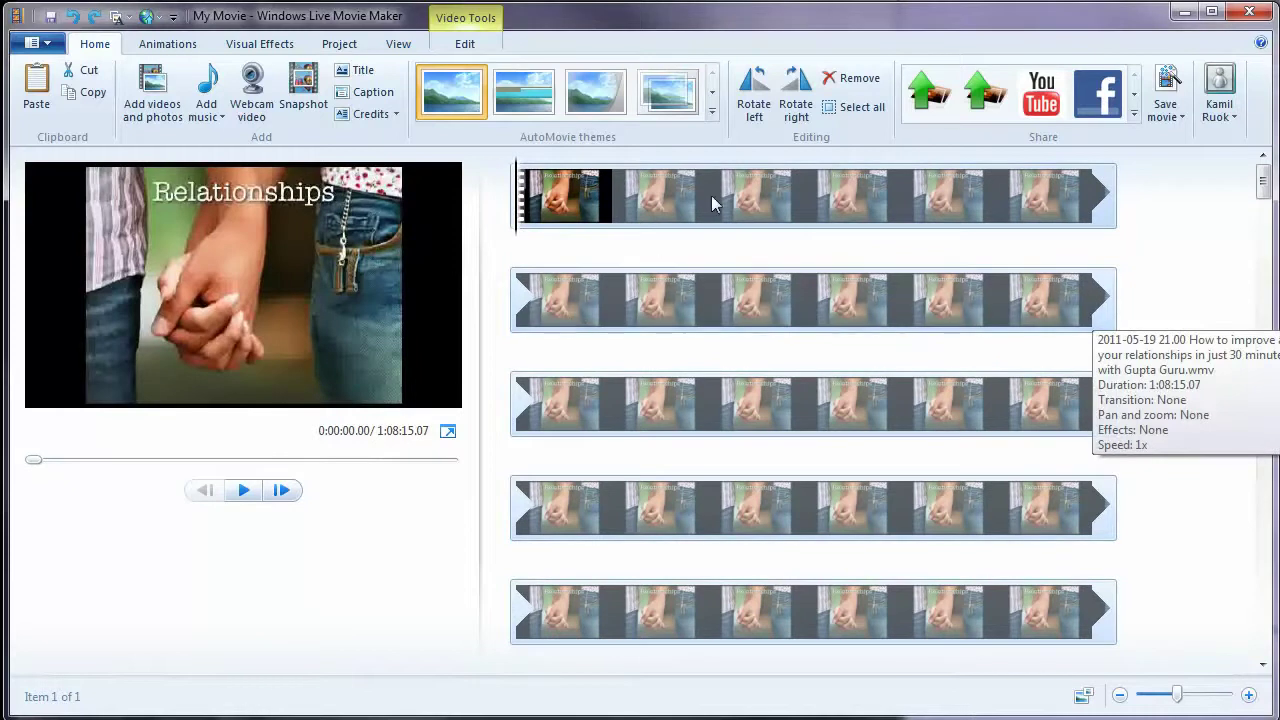
# - Apply the second AutoMovie theme, say Yes to music, then cancel the music picker with no track
pyautogui.click(713, 97)
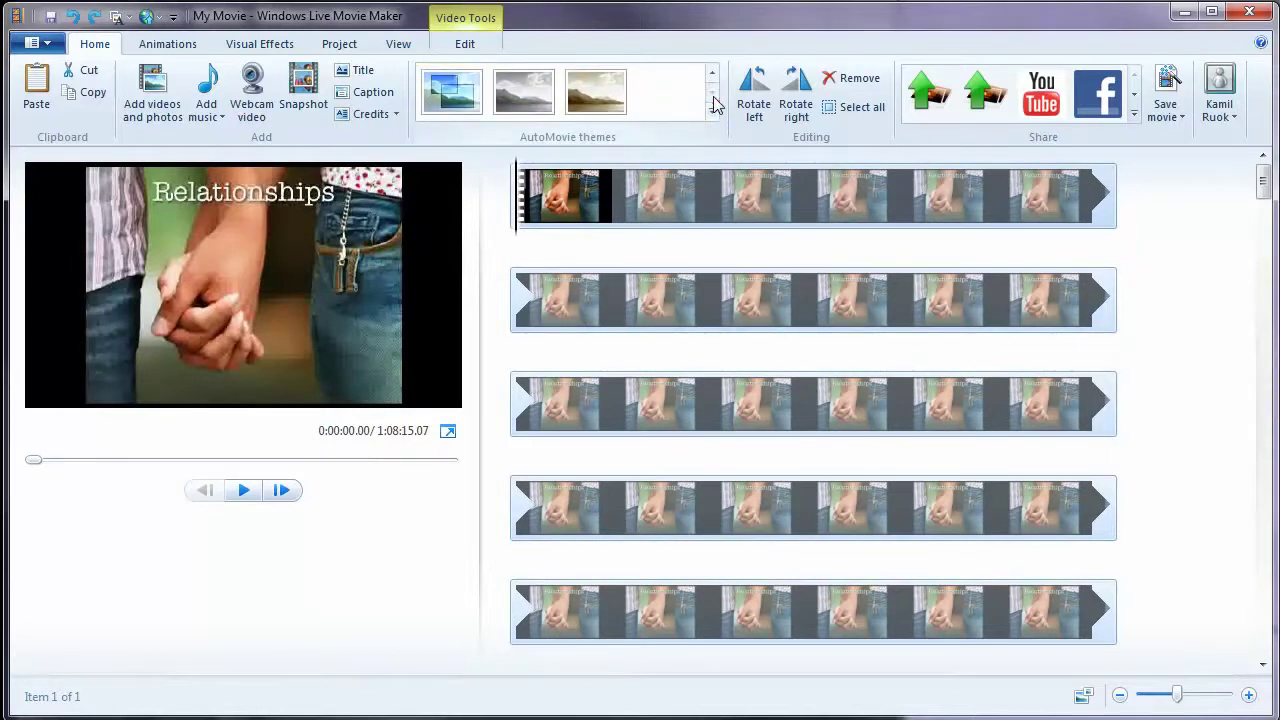
pyautogui.click(713, 75)
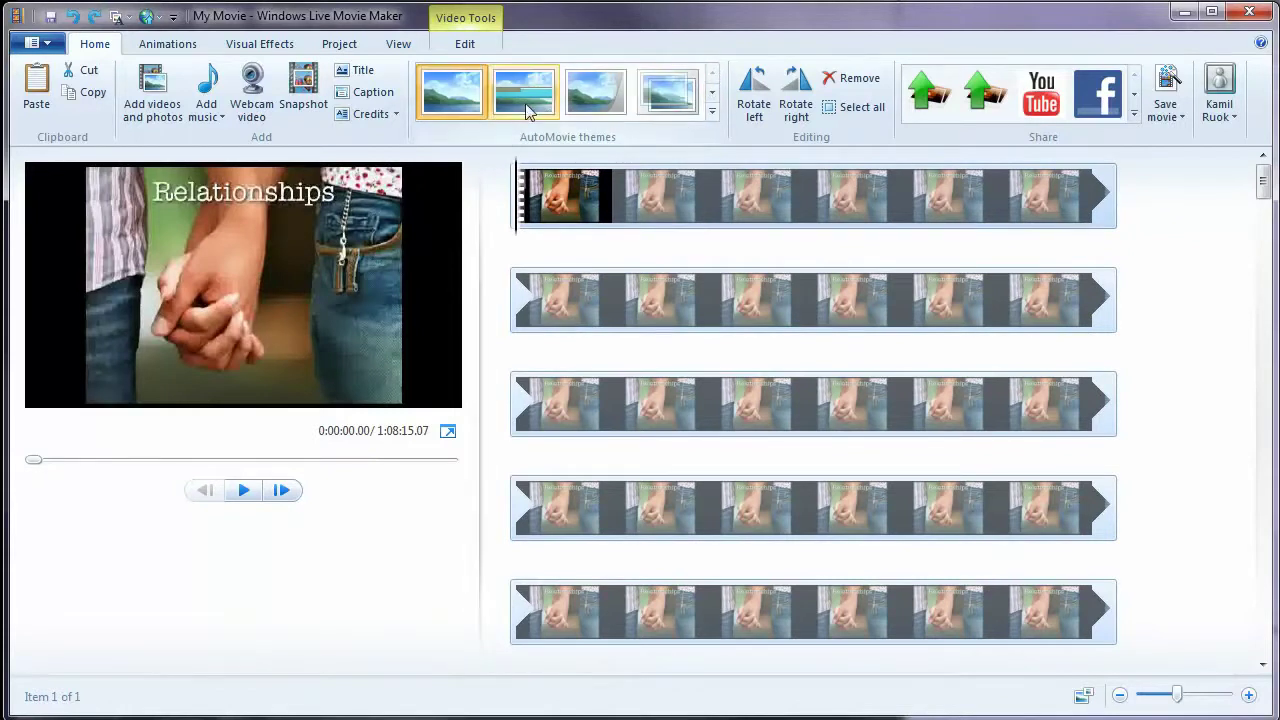
pyautogui.click(530, 105)
pyautogui.click(537, 103)
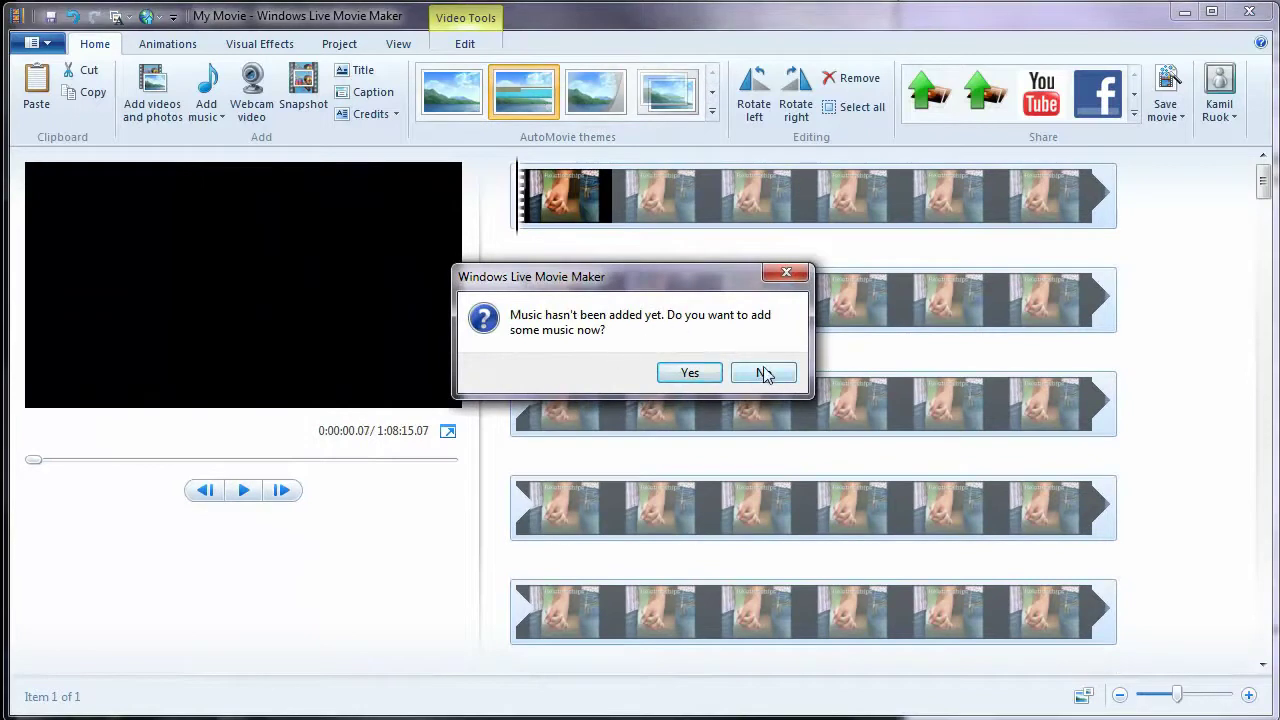
pyautogui.click(690, 373)
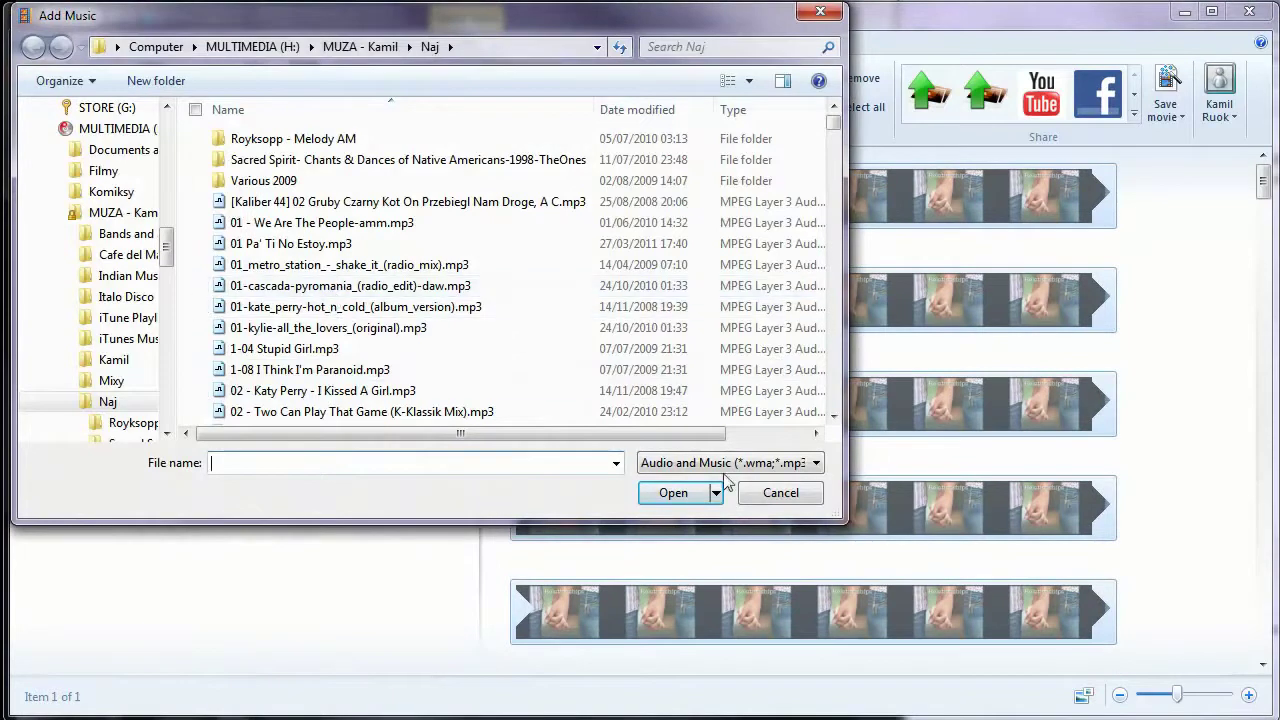
pyautogui.click(781, 502)
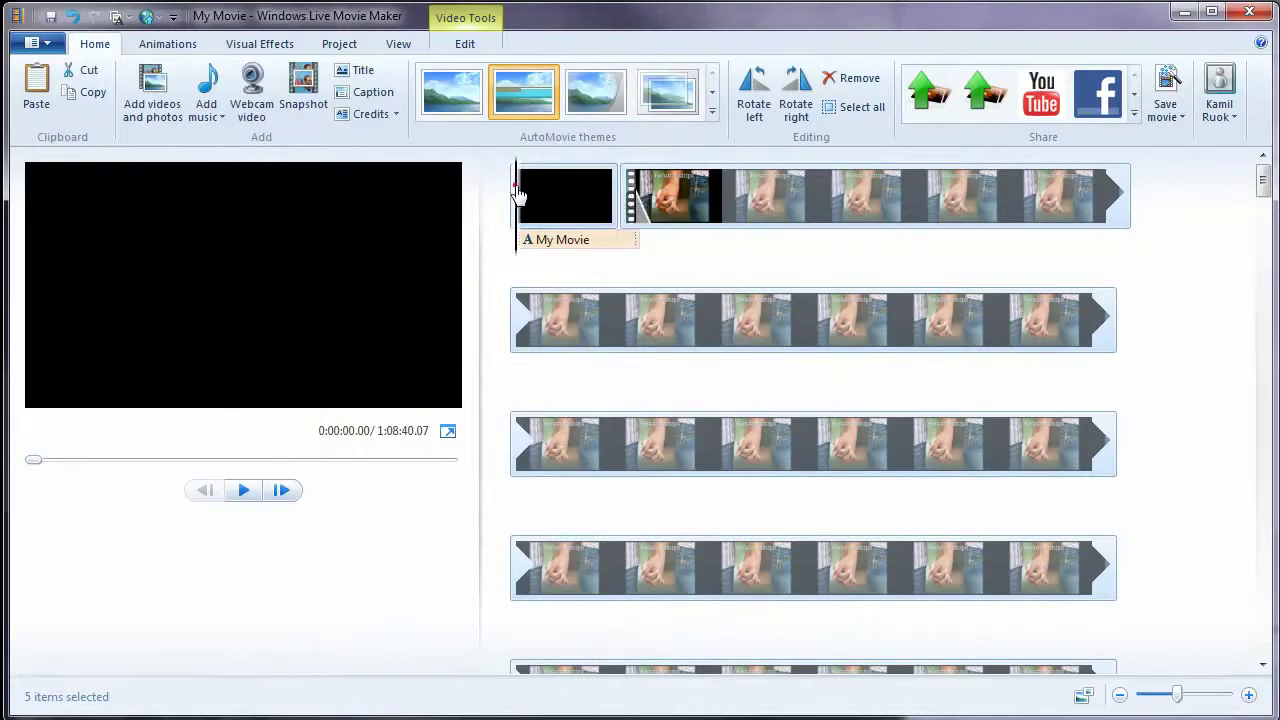
# - Scrub and play the 'My Movie' title preview, then select its caption for text editing
pyautogui.click(557, 205)
pyautogui.moveTo(560, 205); pyautogui.dragTo(580, 210)
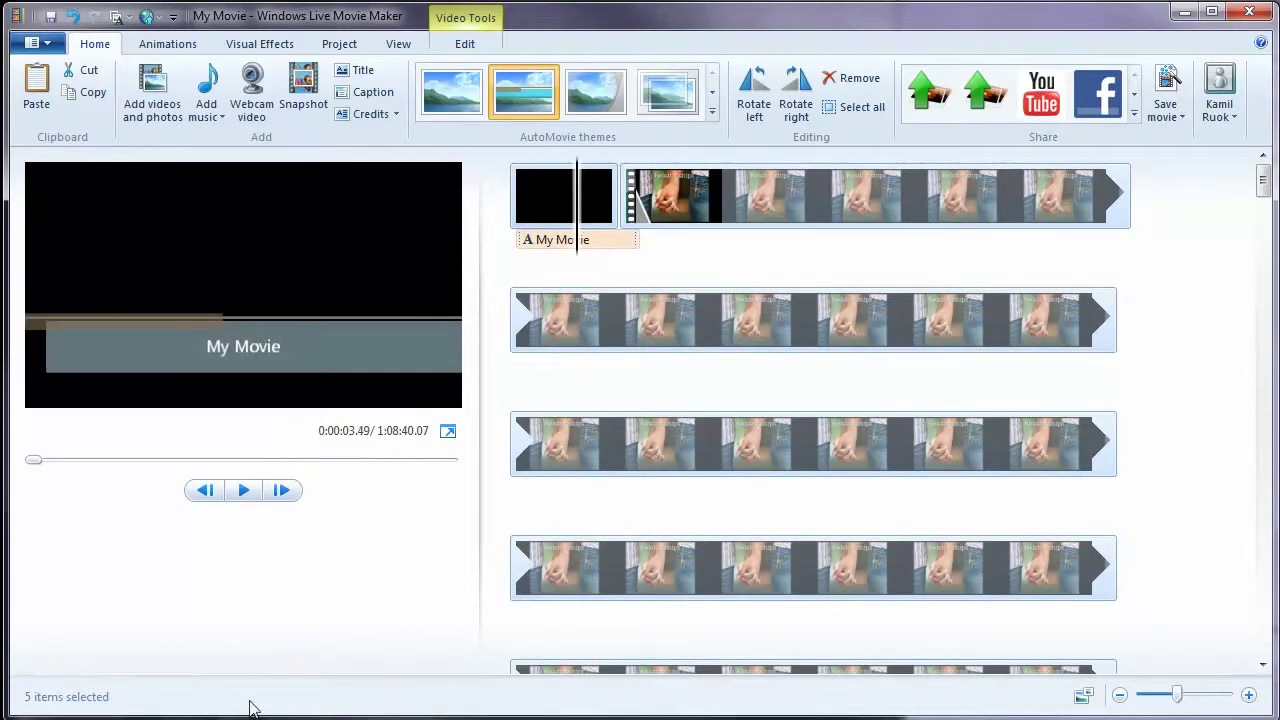
pyautogui.click(243, 490)
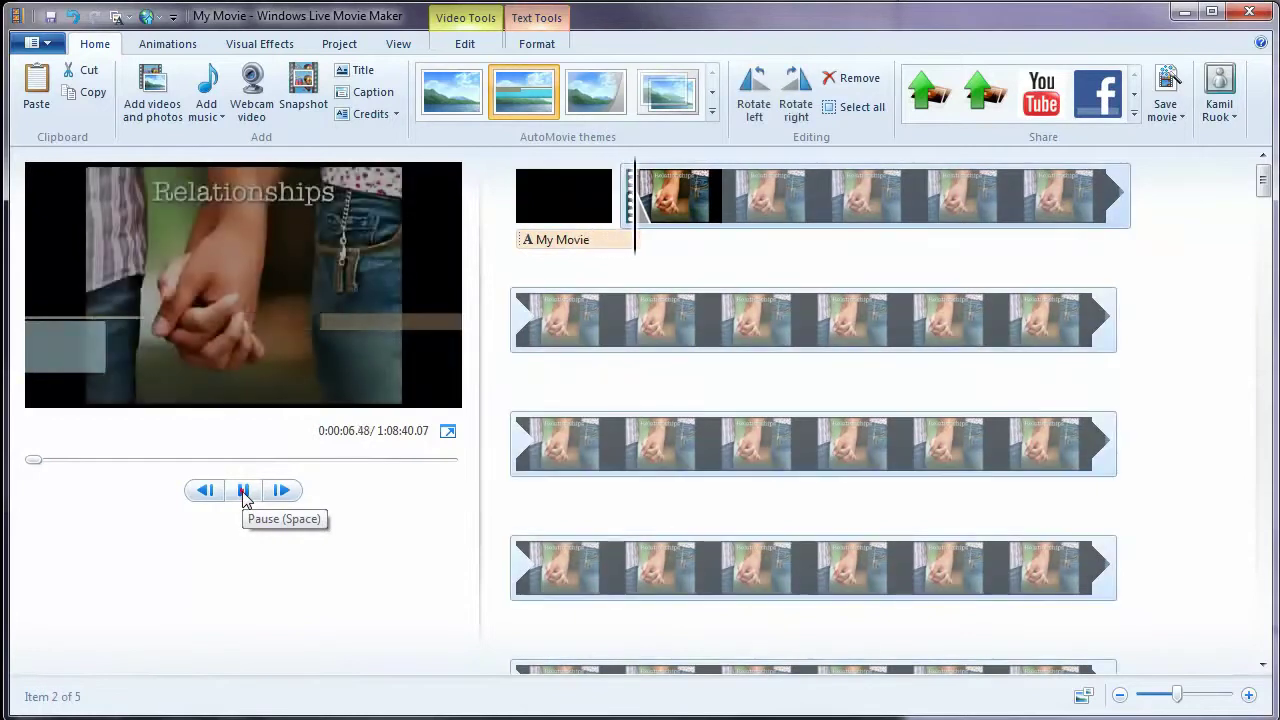
pyautogui.click(243, 493)
pyautogui.click(525, 200)
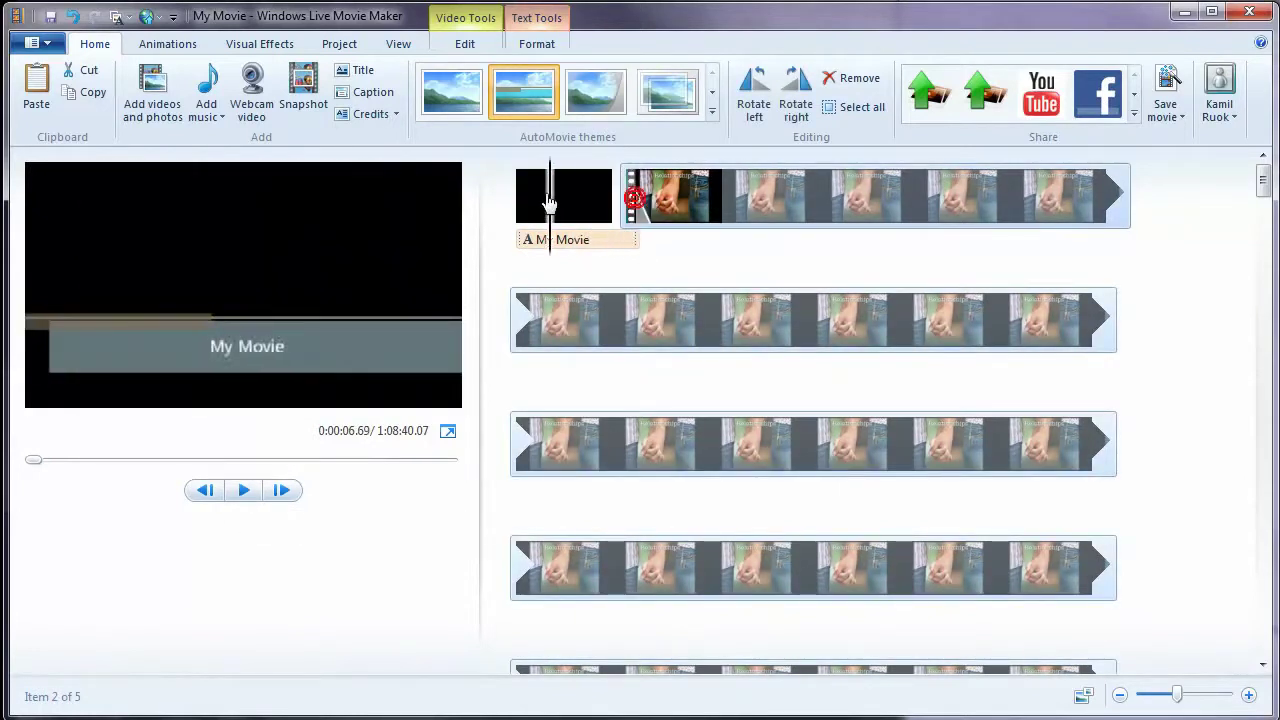
pyautogui.click(576, 241)
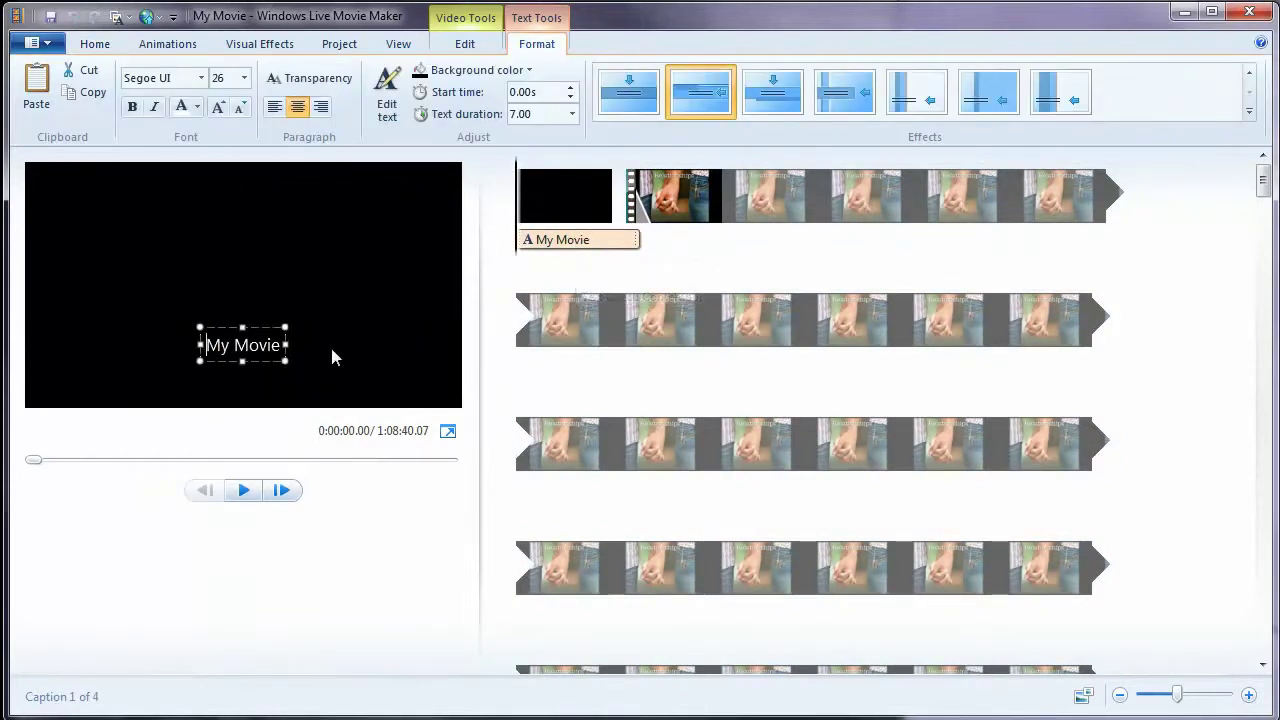
# - Replace 'My Movie' with the caption 'Transform your relationships in 30 minutes'
pyautogui.press('Delete')
pyautogui.press('Delete')
pyautogui.press('Delete')
pyautogui.press('Delete')
pyautogui.press('Delete')
pyautogui.press('Delete')
pyautogui.press('Delete')
pyautogui.press('Delete')
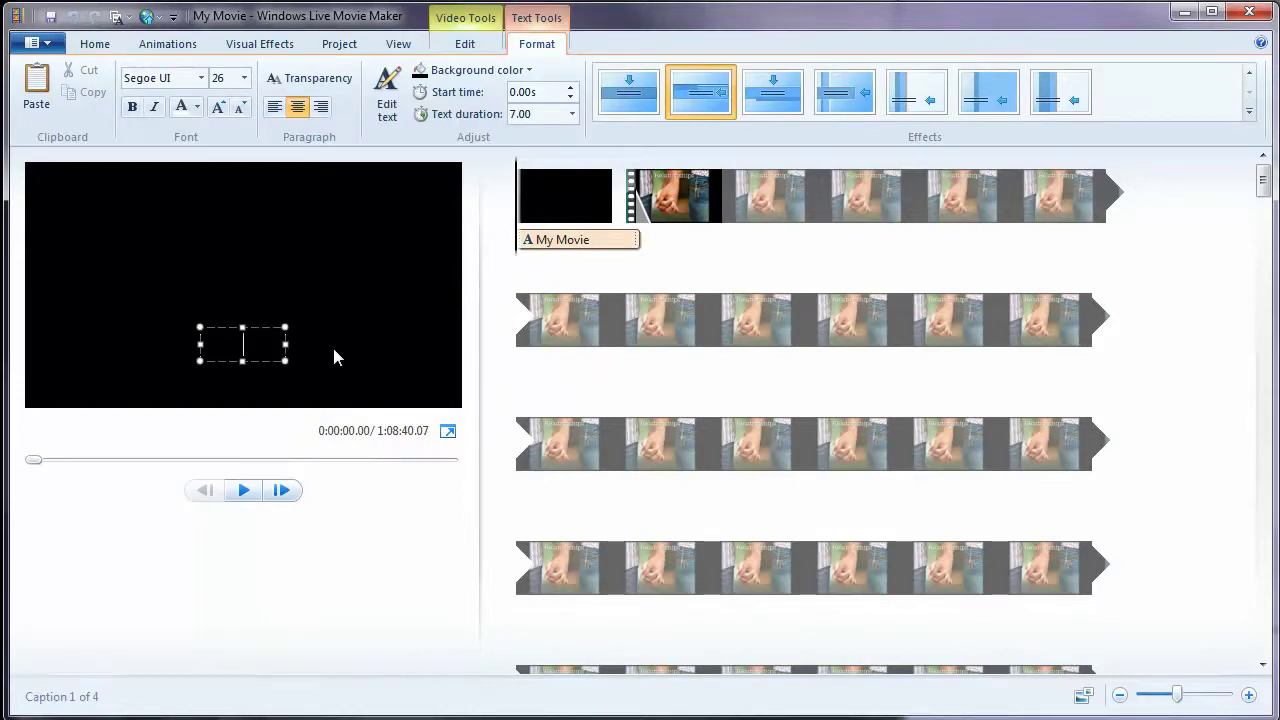
pyautogui.write('Chang')
pyautogui.press('BackSpace')
pyautogui.press('BackSpace')
pyautogui.write('form your rel')
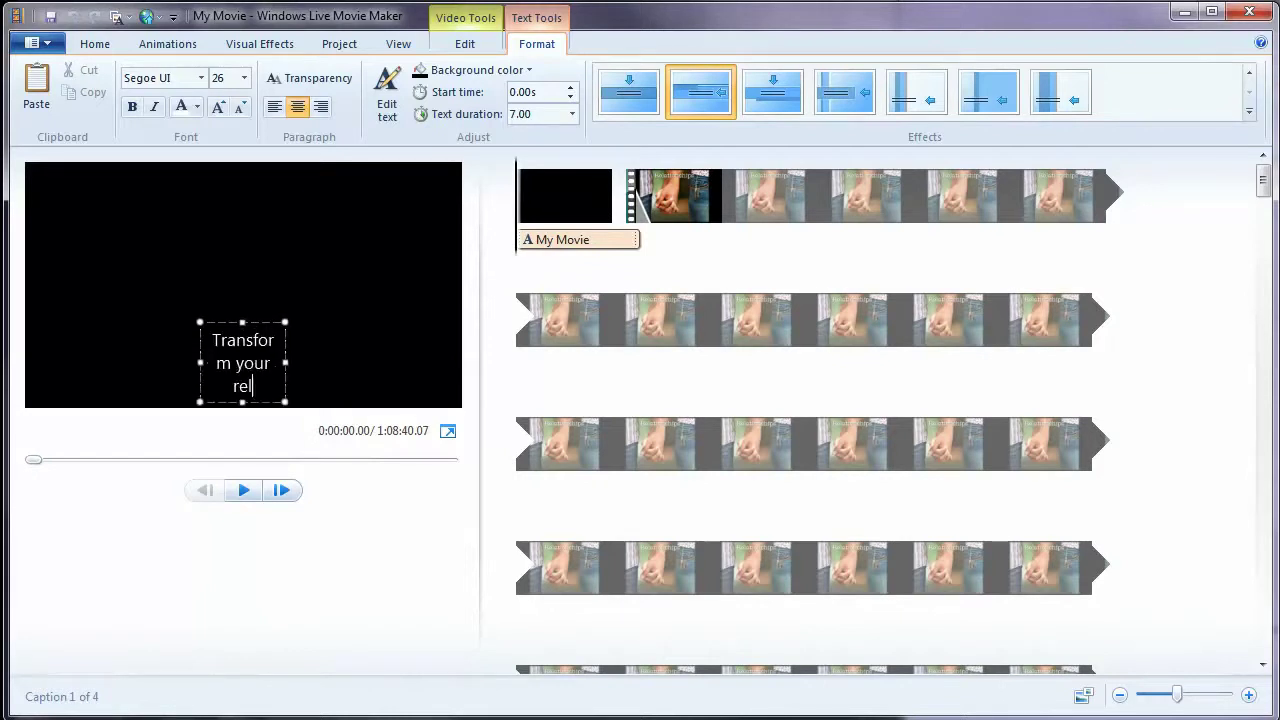
pyautogui.write('ationshi')
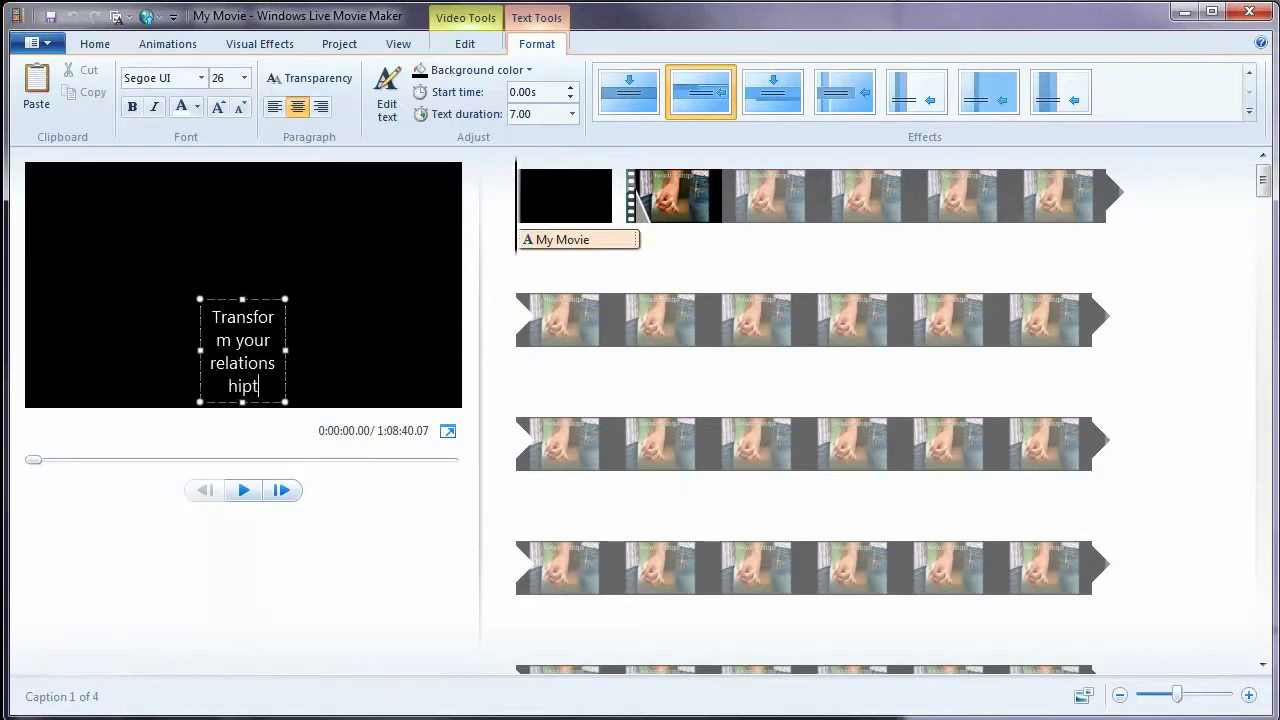
pyautogui.write('ps in 30 m')
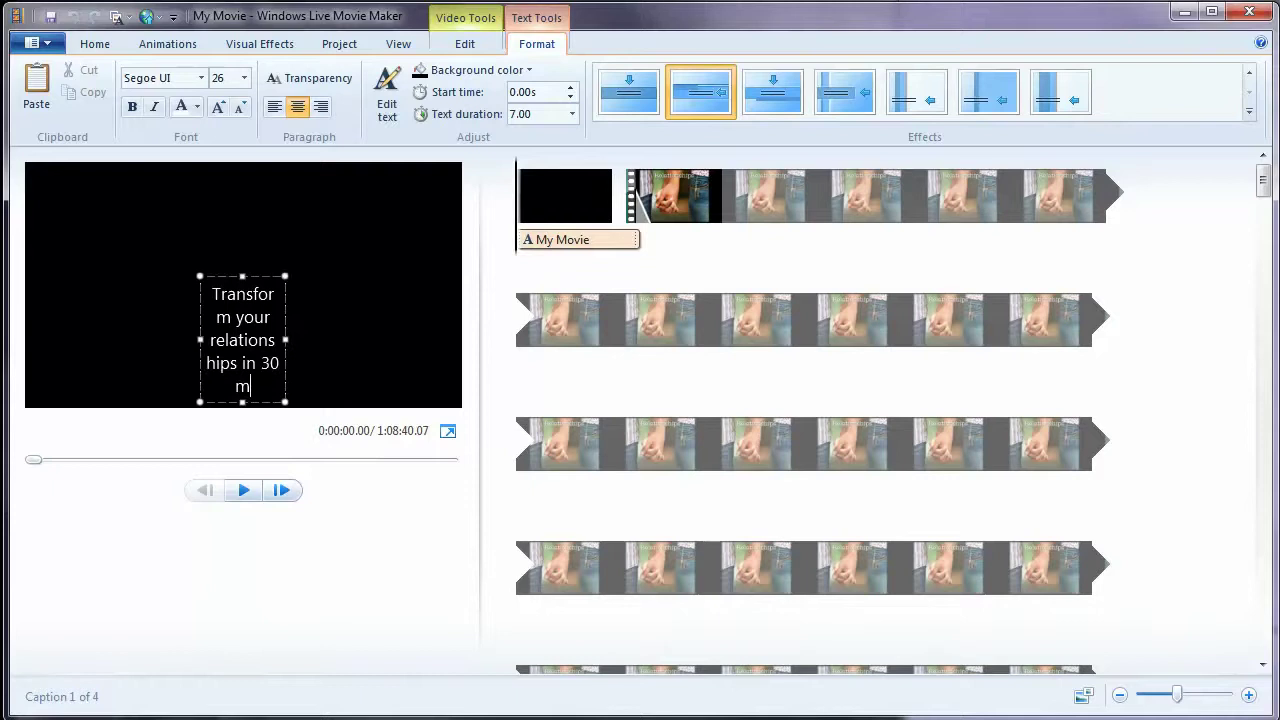
pyautogui.write('inutes')
# - Widen the caption box until the text fits on one line and move it lower
pyautogui.moveTo(200, 340); pyautogui.dragTo(86, 299)
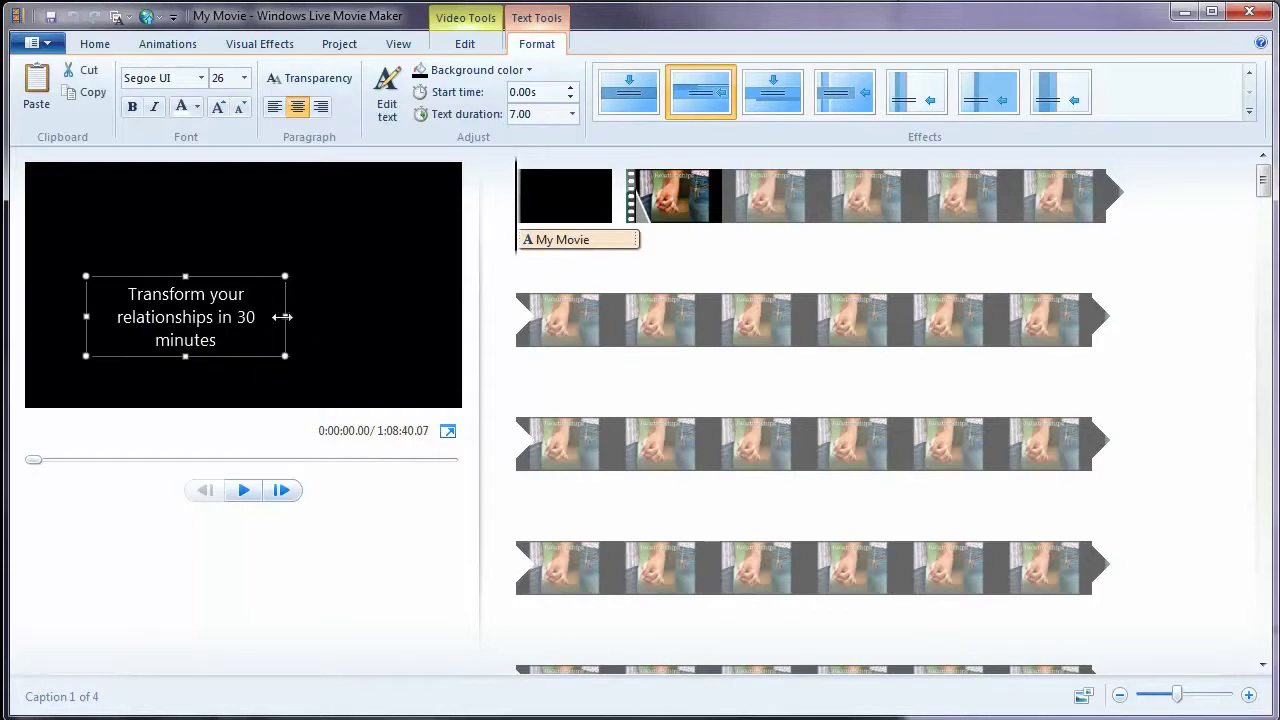
pyautogui.moveTo(282, 317); pyautogui.dragTo(401, 317)
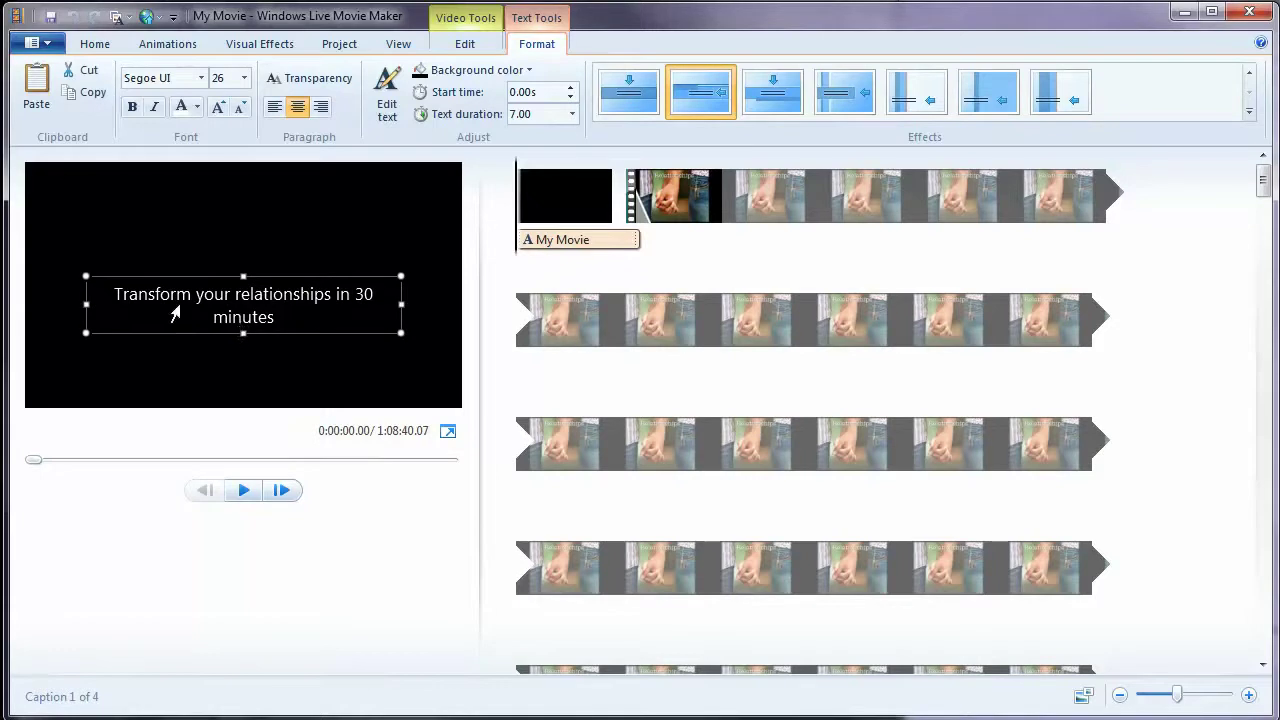
pyautogui.moveTo(90, 302); pyautogui.dragTo(43, 300)
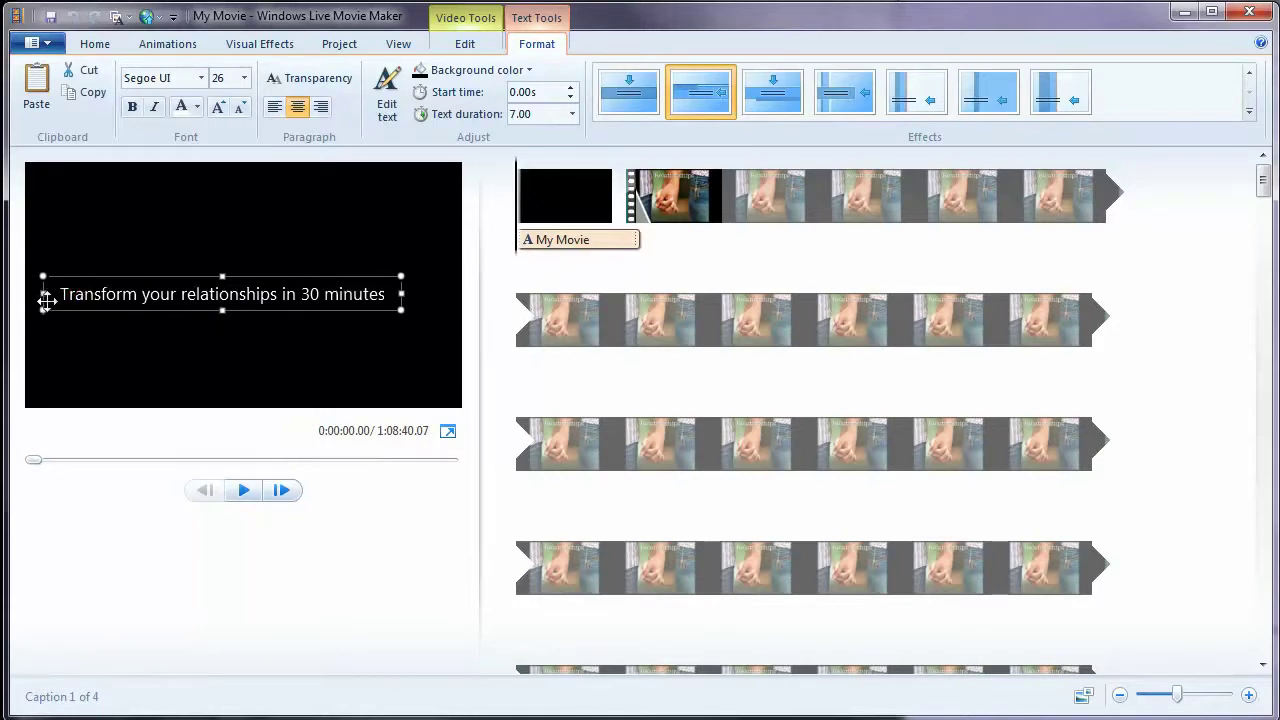
pyautogui.moveTo(400, 294); pyautogui.dragTo(435, 294)
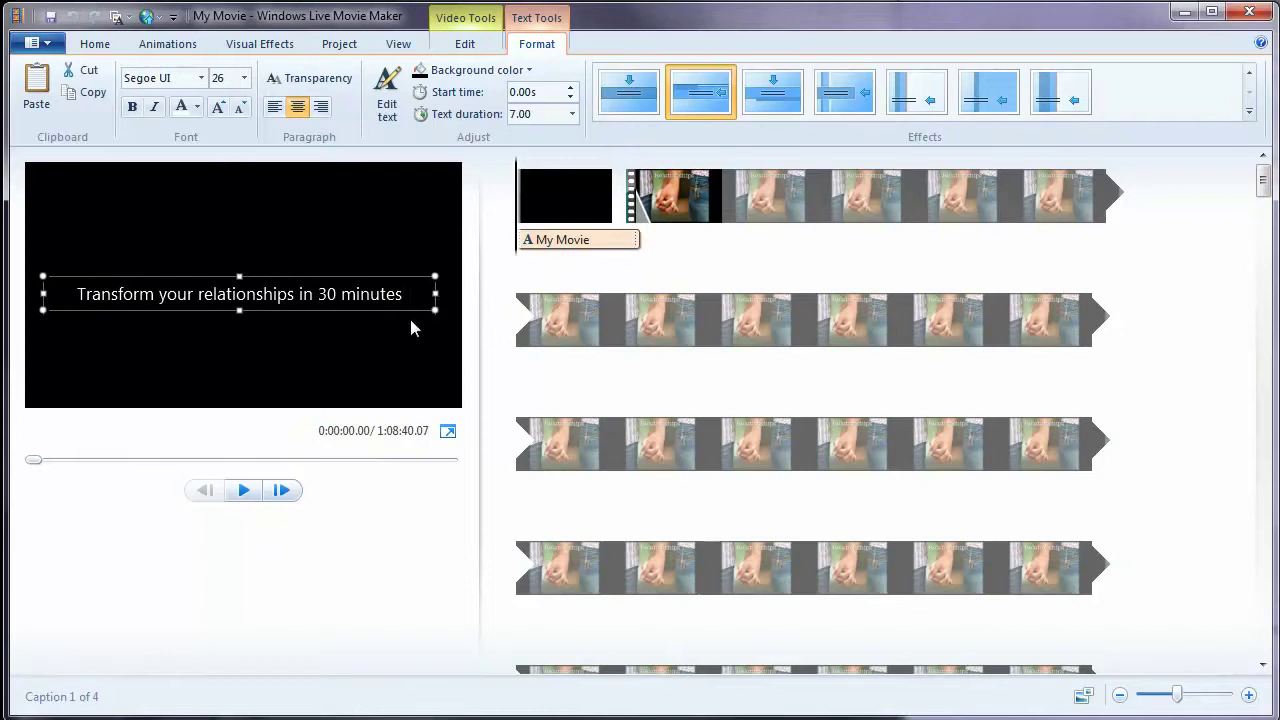
pyautogui.moveTo(219, 276); pyautogui.dragTo(224, 335)
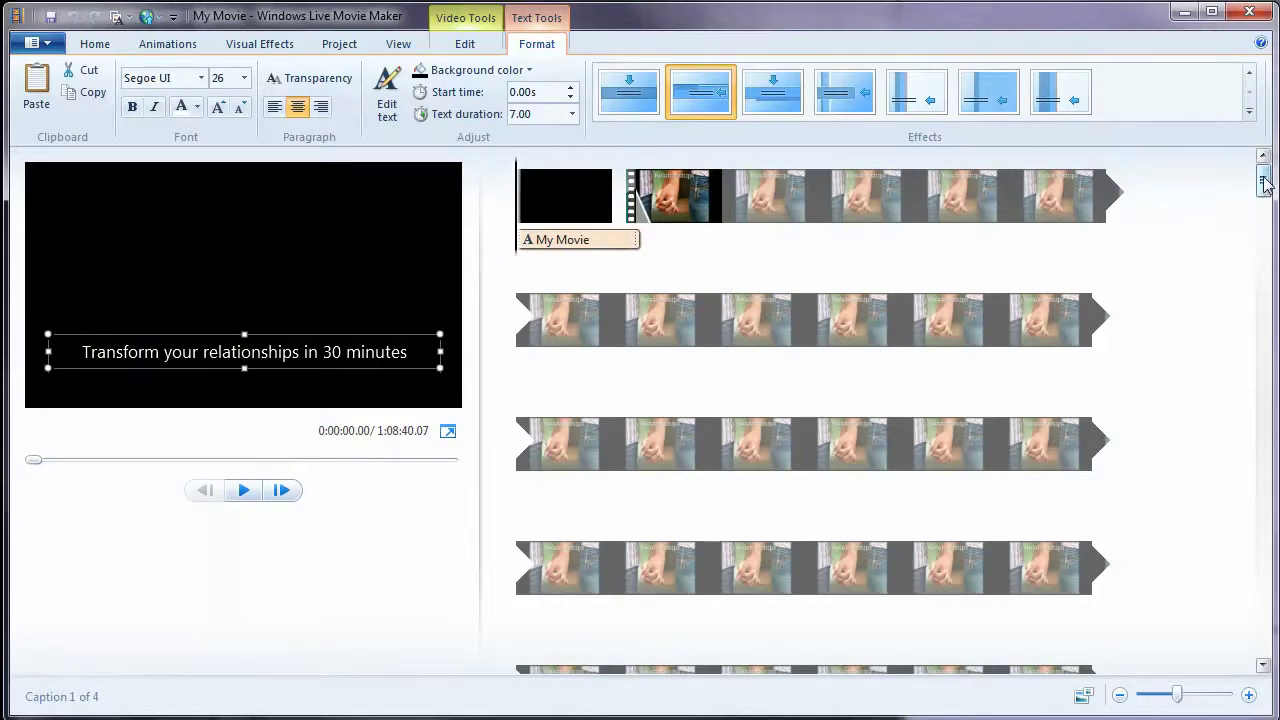
# - Scroll the storyboard and jump the playhead to the Awareness slide around 0:09:24
pyautogui.moveTo(1263, 183); pyautogui.dragTo(1262, 333)
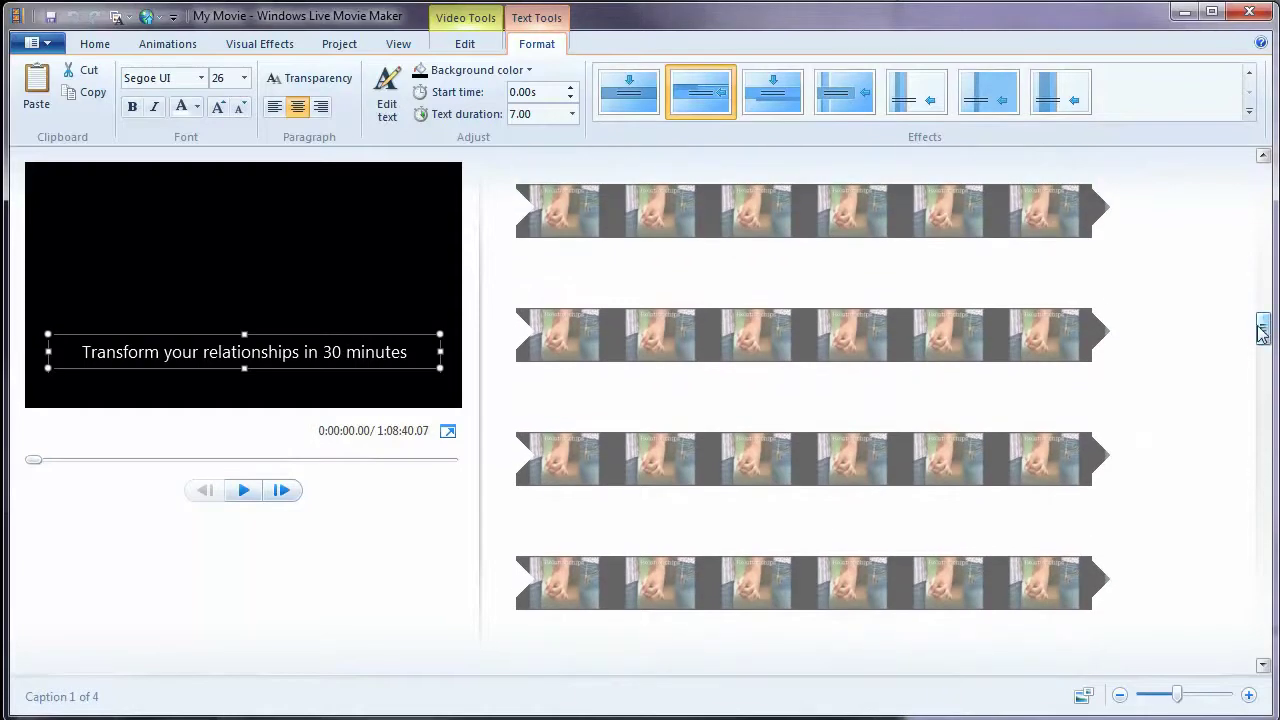
pyautogui.click(862, 472)
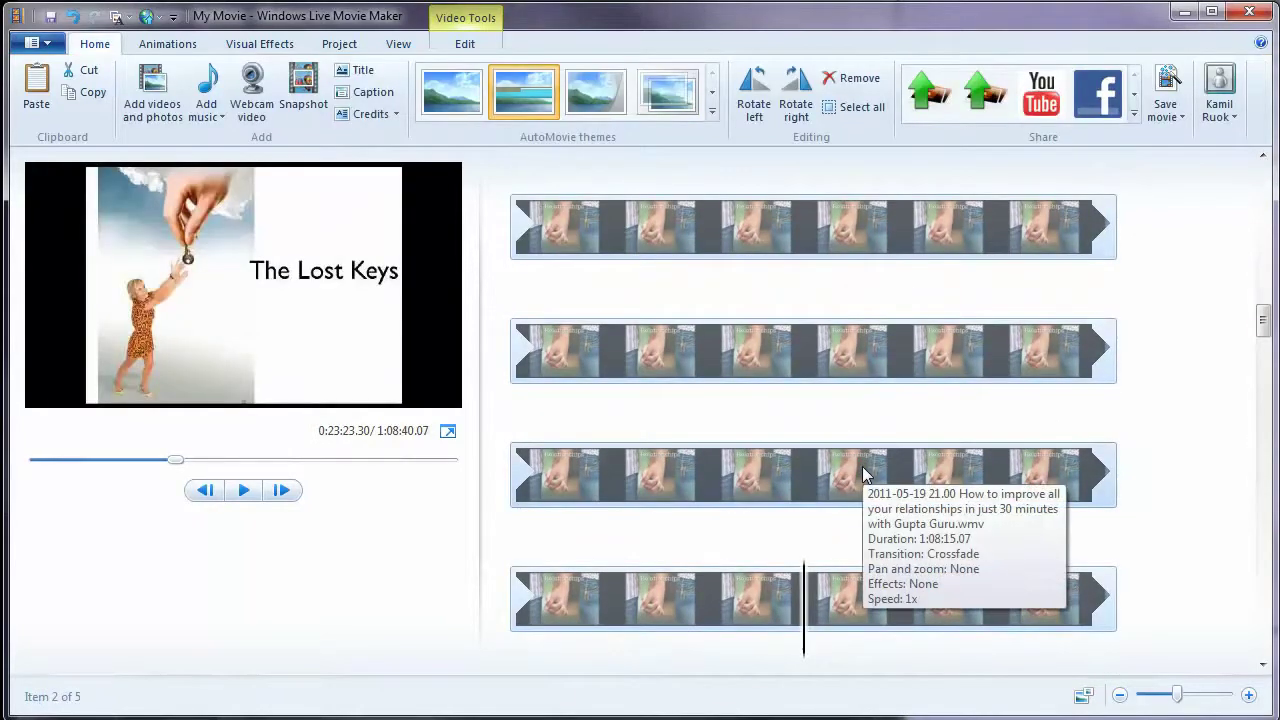
pyautogui.scroll(1, 863, 471)
pyautogui.click(842, 343)
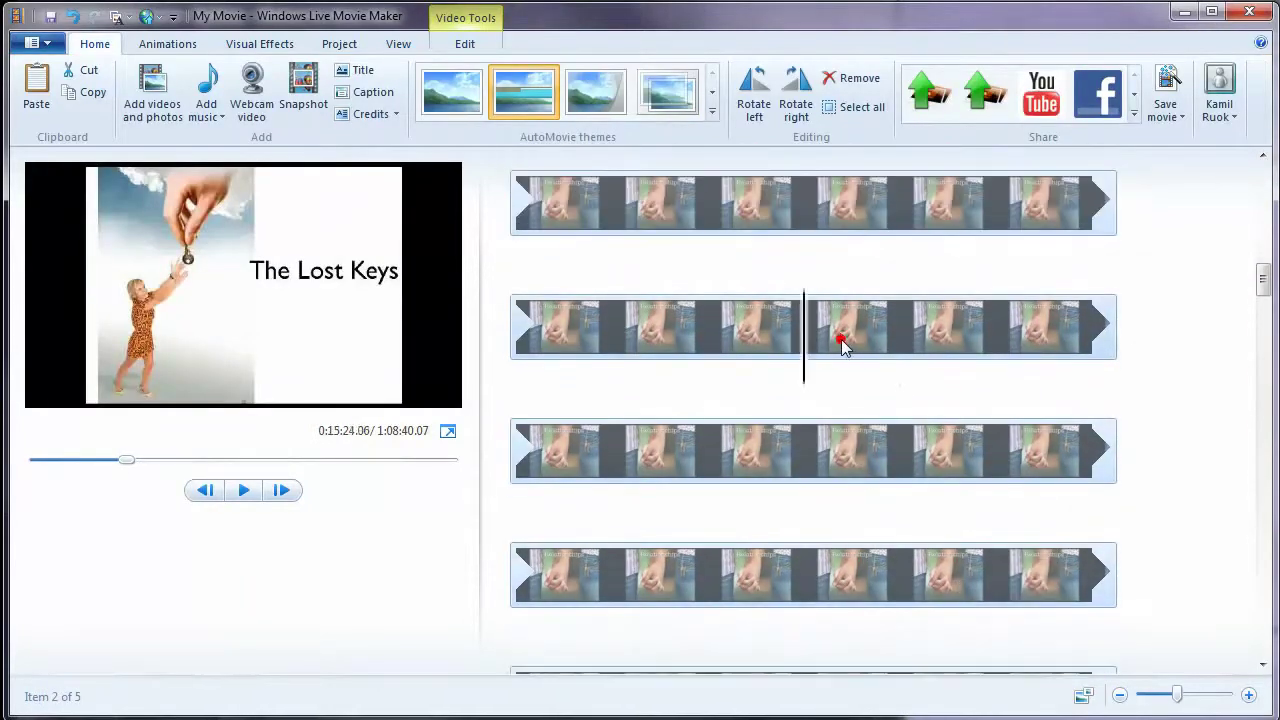
pyautogui.scroll(-1, 842, 347)
pyautogui.scroll(1, 842, 347)
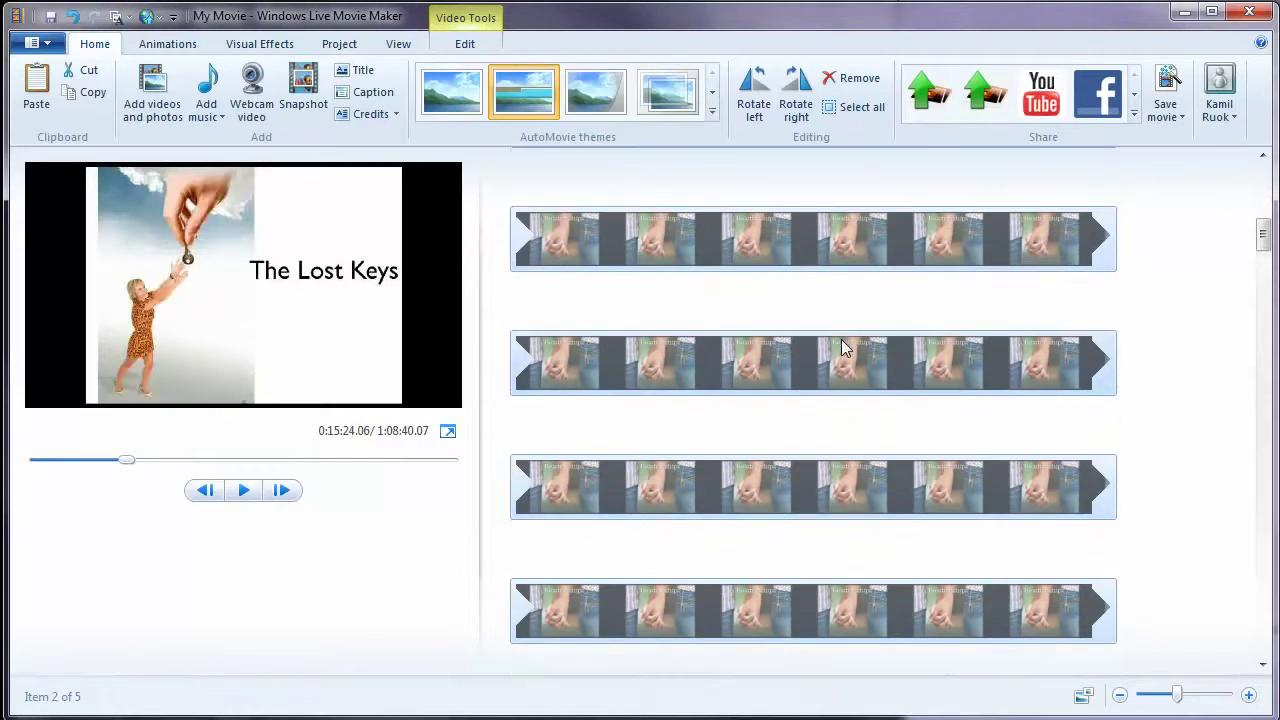
pyautogui.click(842, 347)
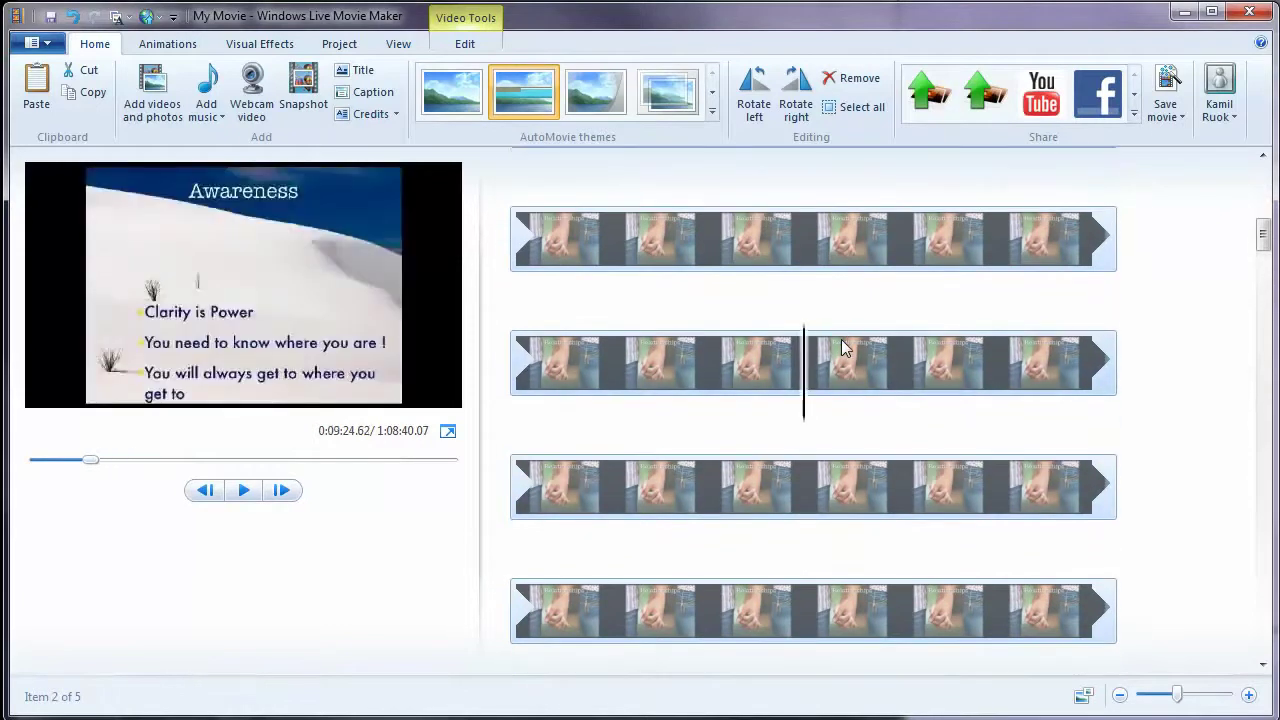
# - Play, rewind and pause the webinar until it stops exactly at 0:09:18.17
pyautogui.click(243, 490)
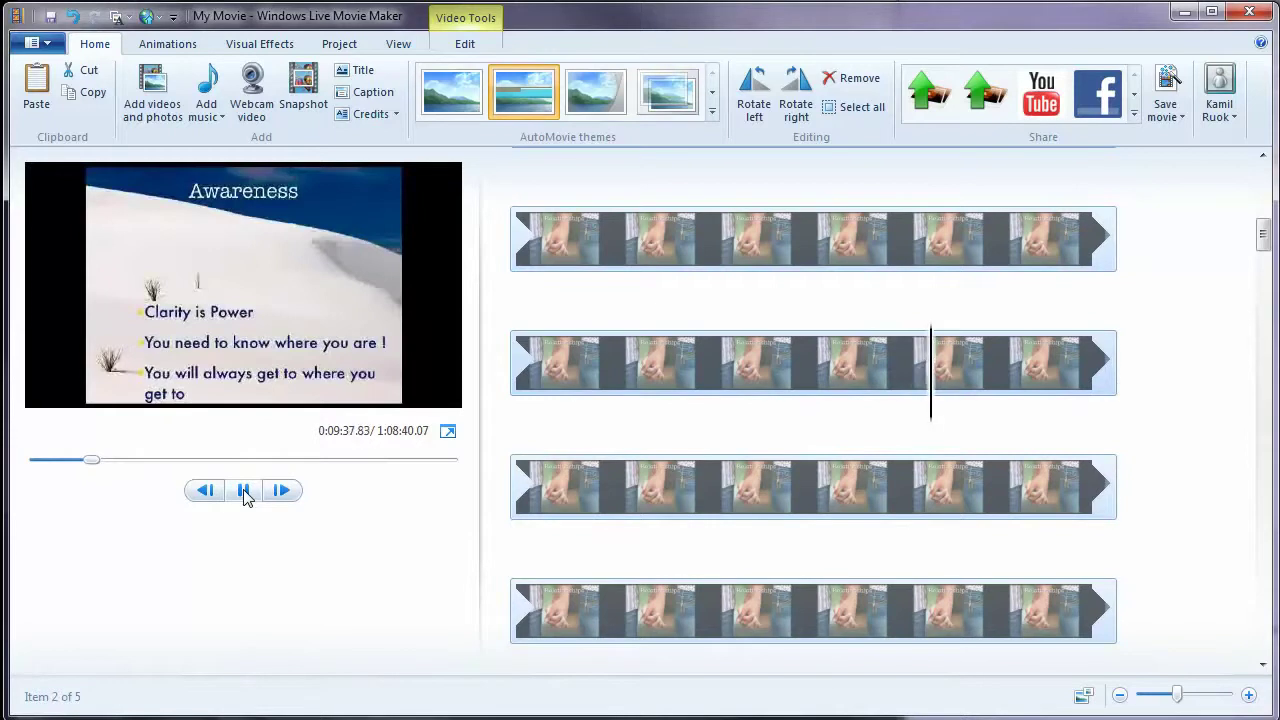
pyautogui.click(245, 492)
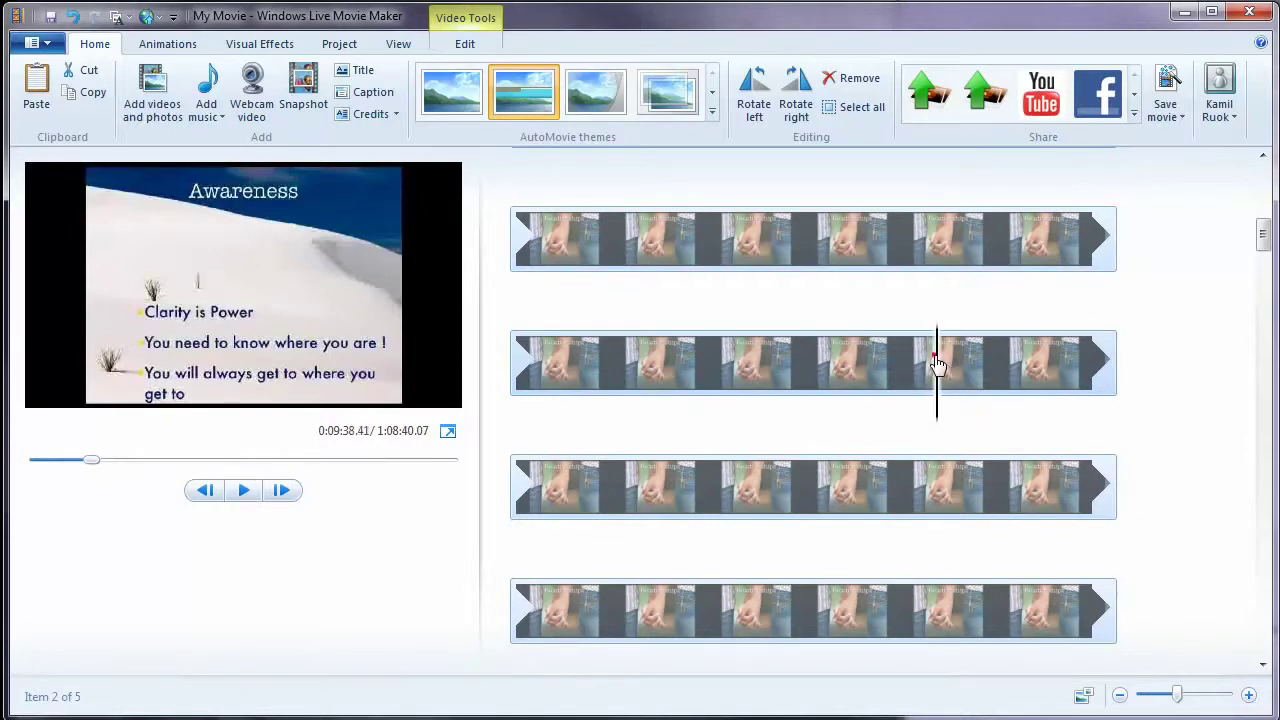
pyautogui.moveTo(937, 364); pyautogui.dragTo(548, 364)
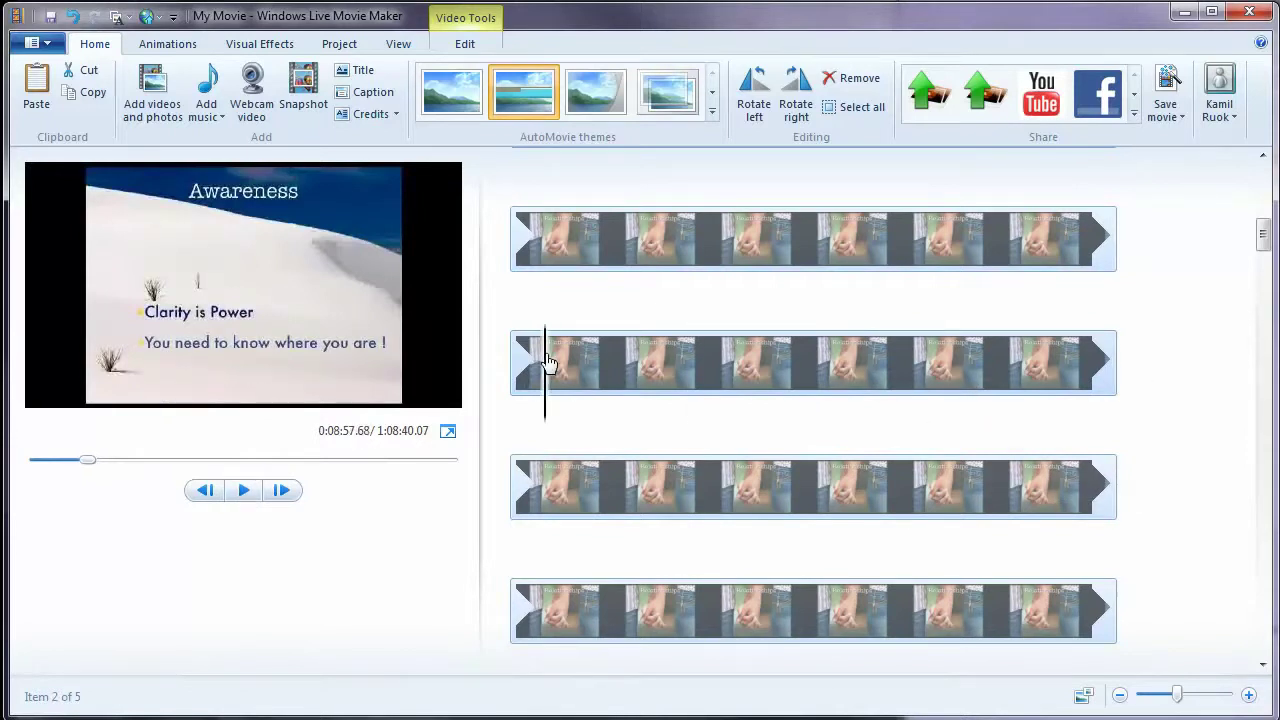
pyautogui.click(246, 491)
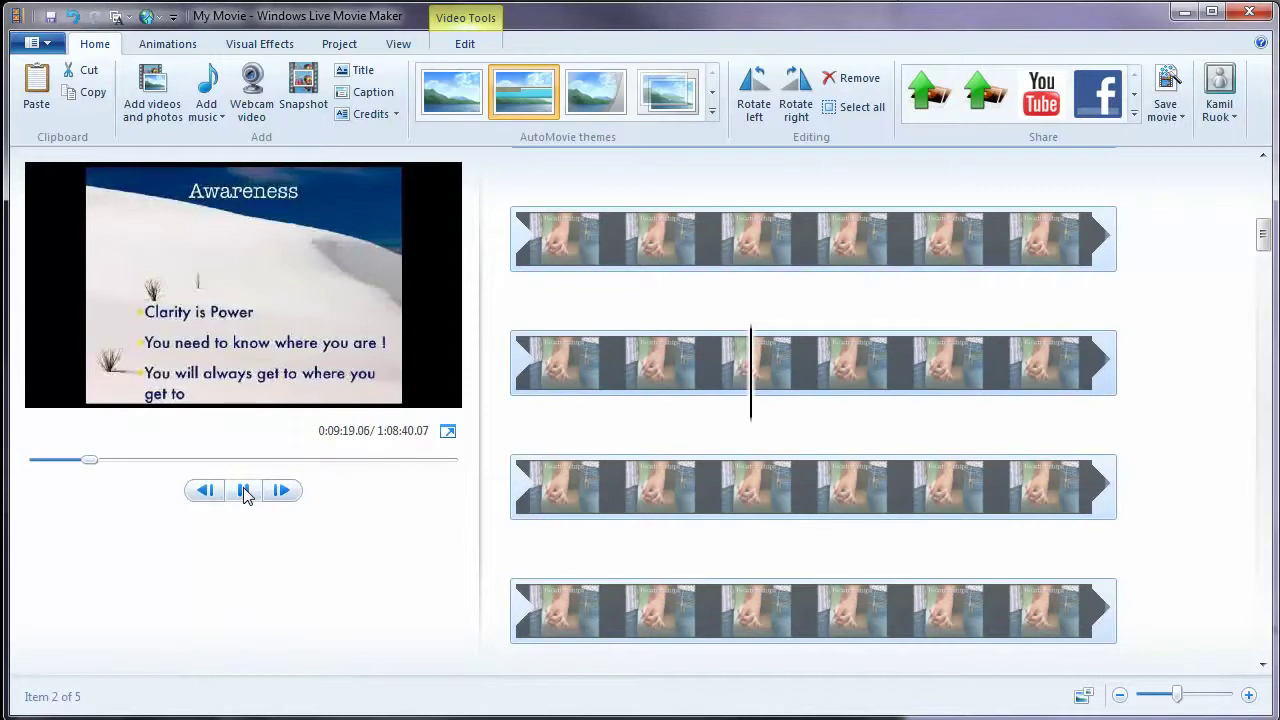
pyautogui.click(245, 490)
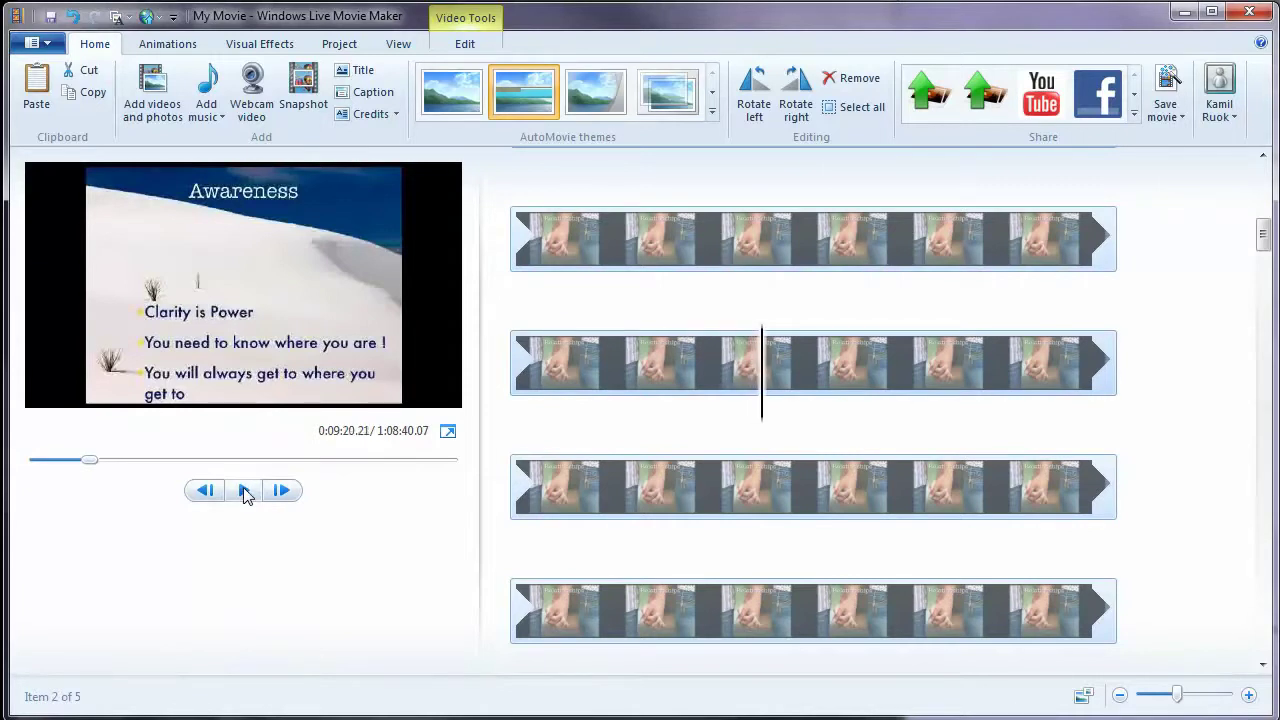
pyautogui.moveTo(765, 412); pyautogui.dragTo(650, 408)
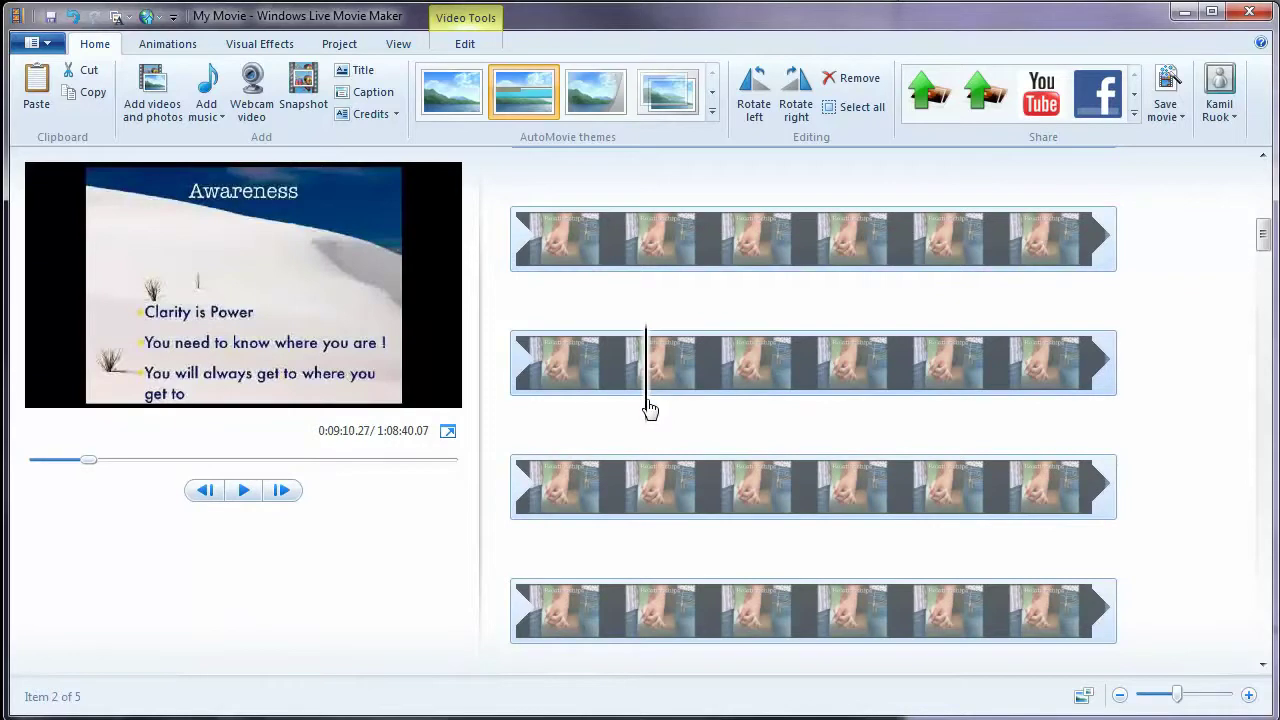
pyautogui.click(245, 492)
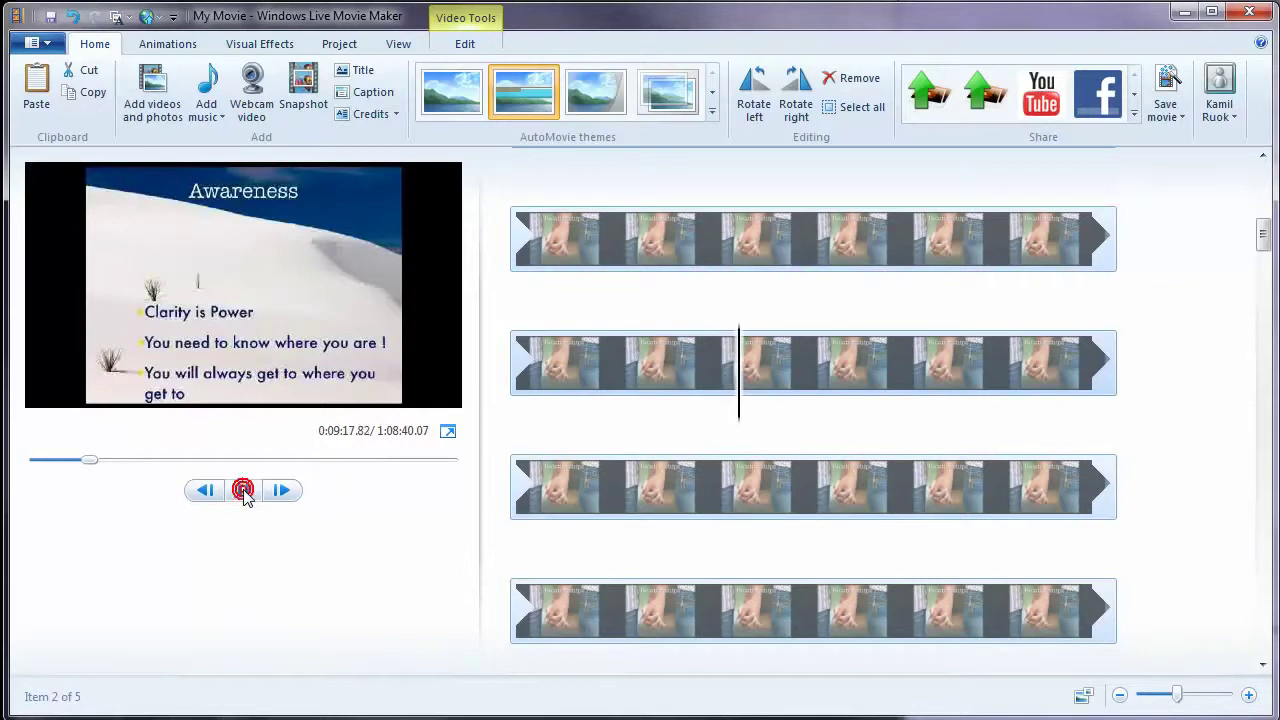
pyautogui.click(244, 491)
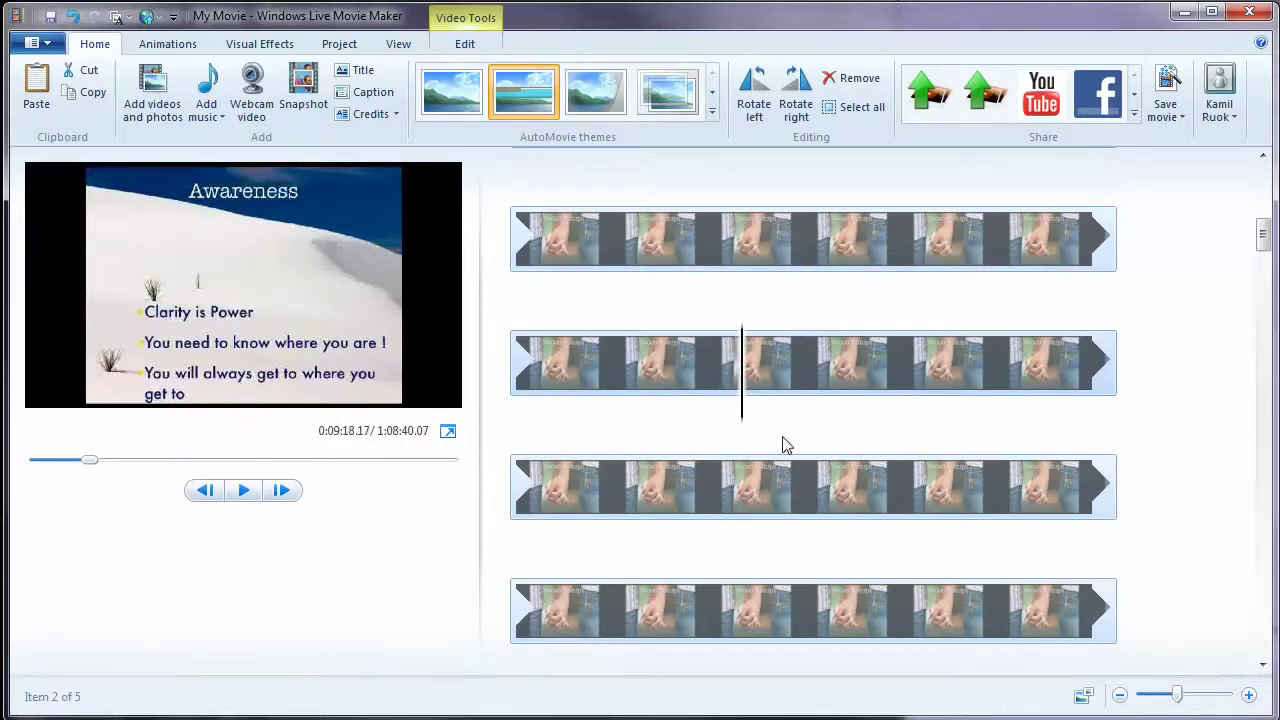
# - Split the webinar clip at 0:09:18 from the Video Tools Edit tab
pyautogui.click(405, 46)
pyautogui.click(260, 45)
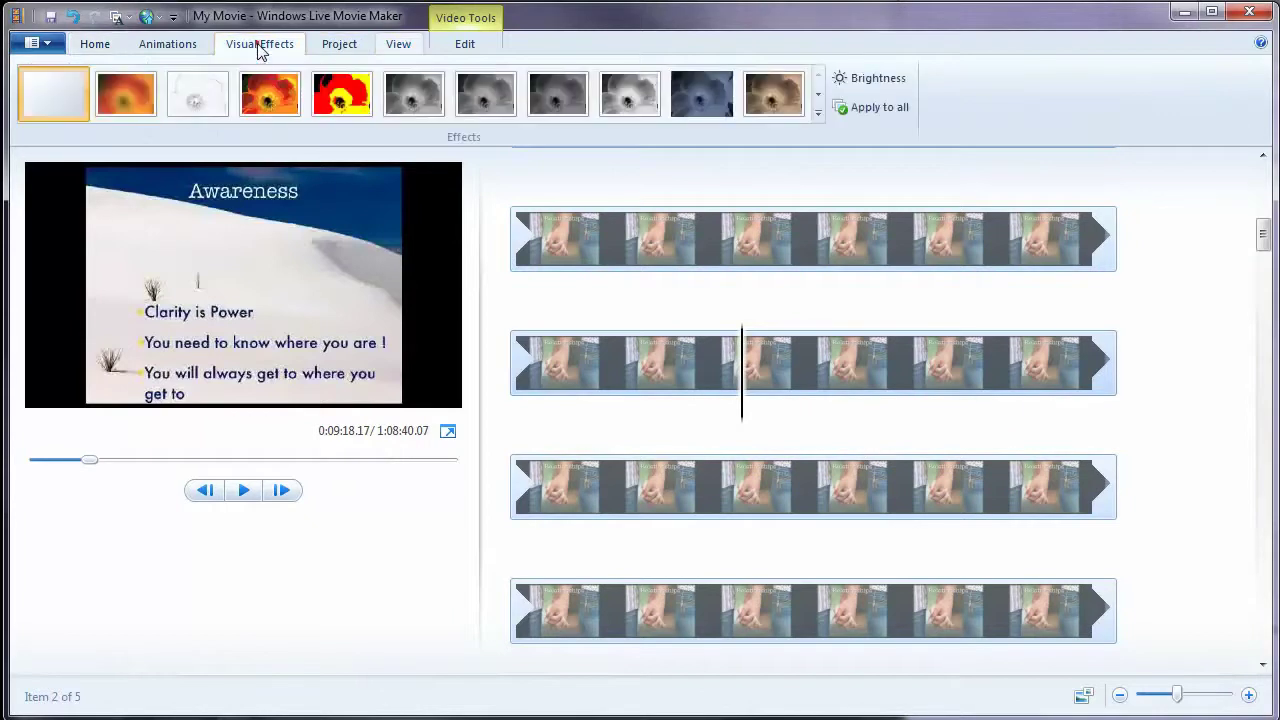
pyautogui.click(160, 44)
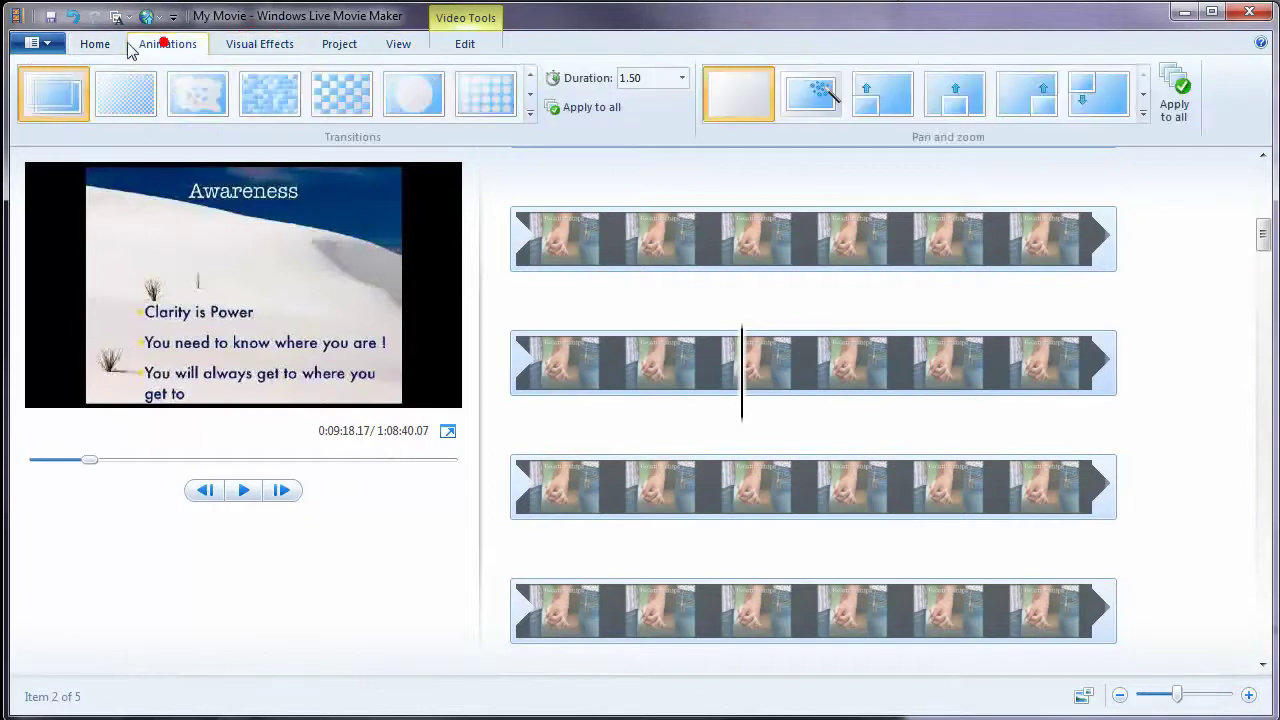
pyautogui.click(463, 44)
pyautogui.click(467, 88)
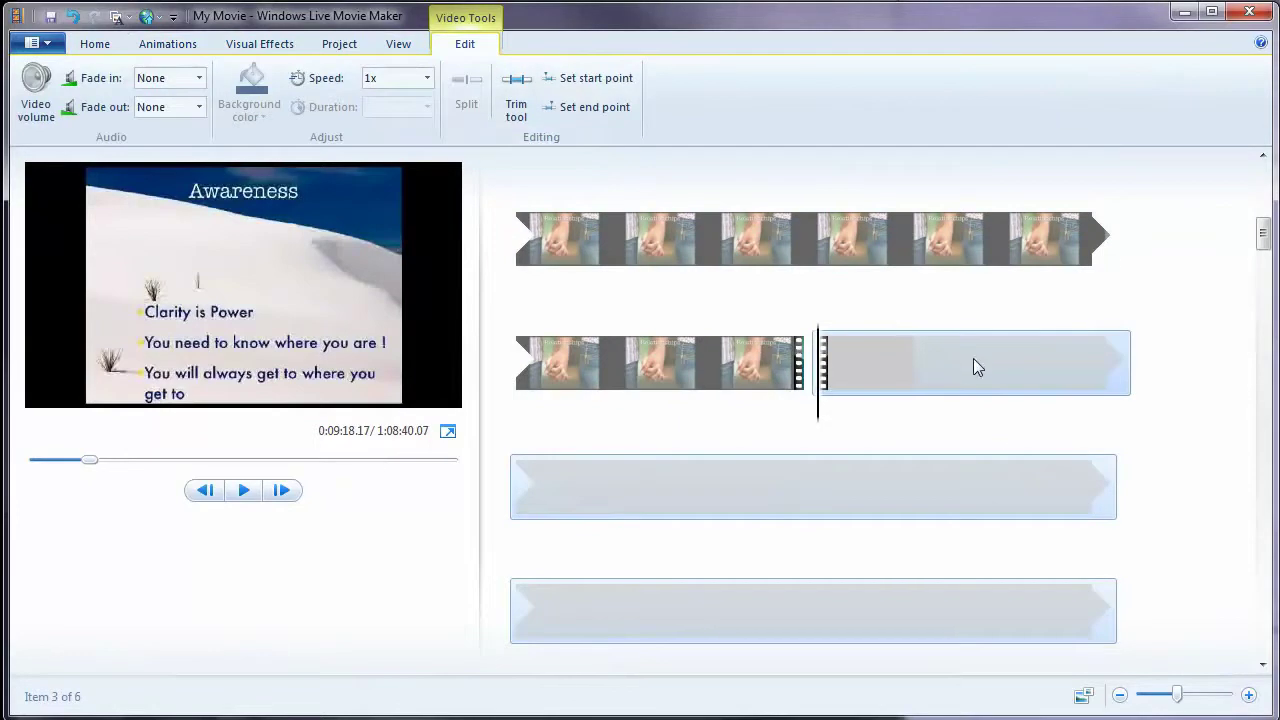
# - Remove the trailing part of the split webinar clip
pyautogui.click(973, 359)
pyautogui.rightClick(973, 359)
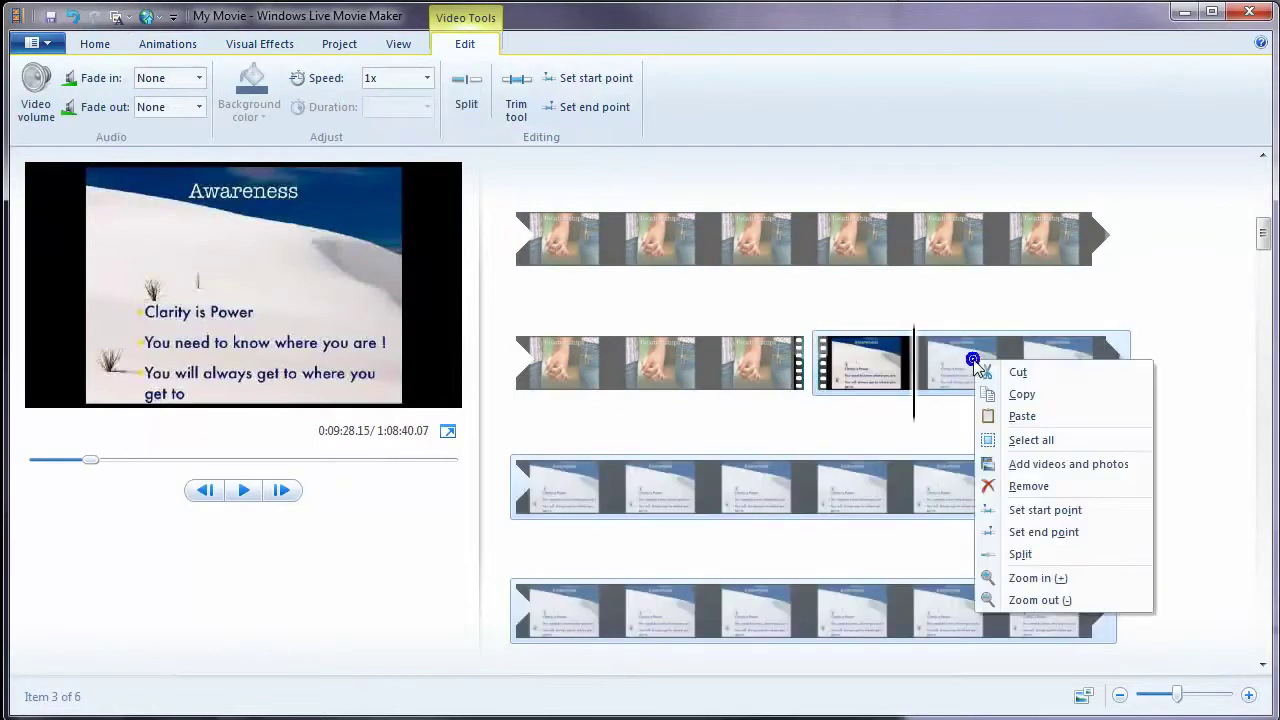
pyautogui.click(1043, 487)
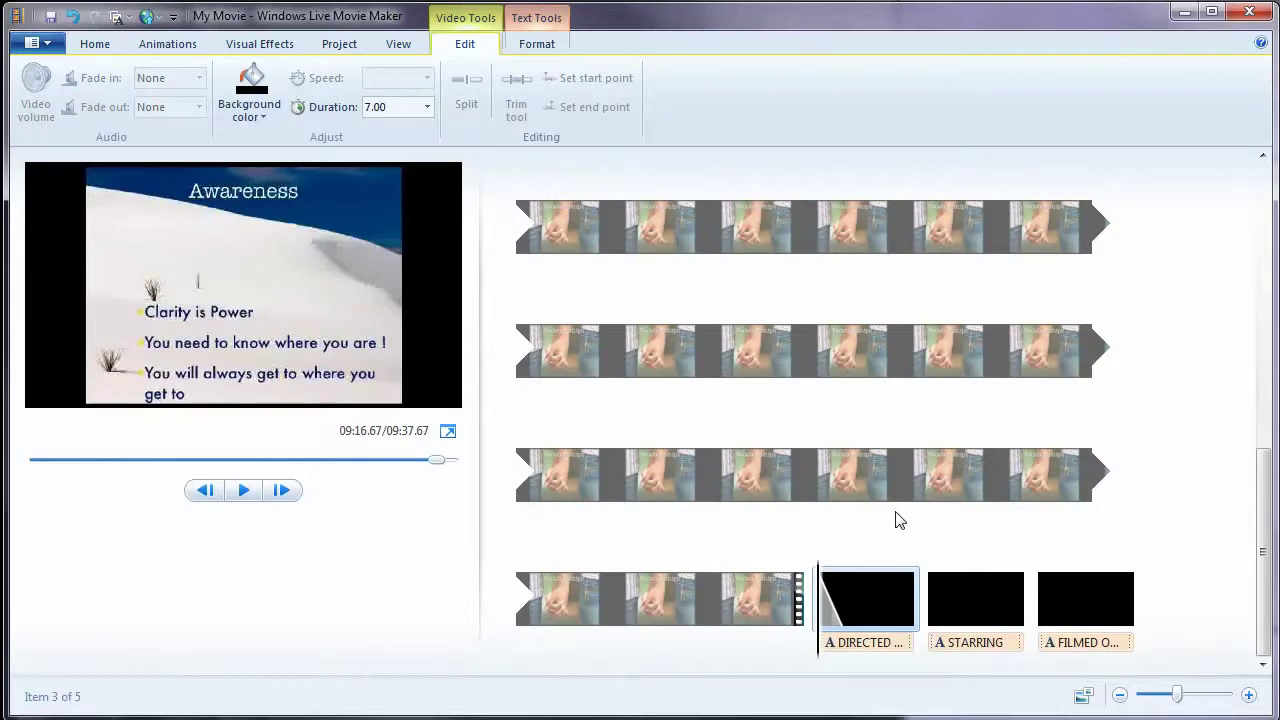
# - Select the opening title caption for editing and nudge its box slightly upward
pyautogui.scroll(10, 923, 556)
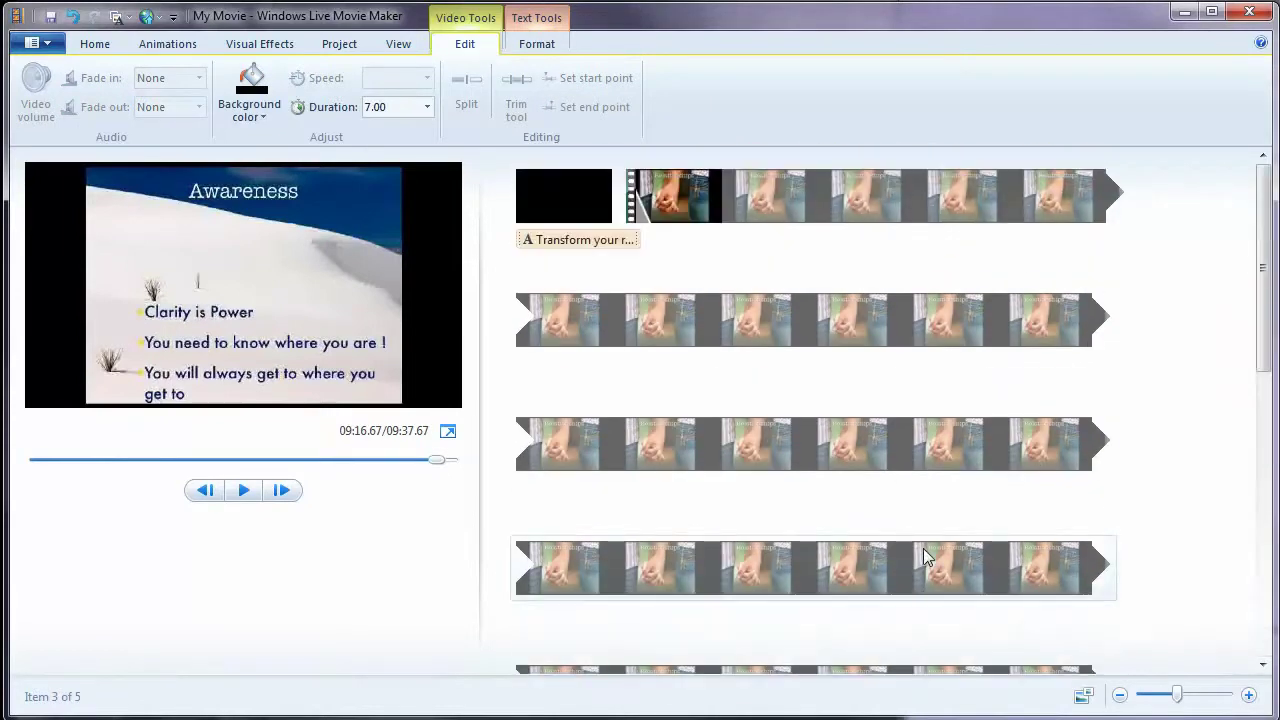
pyautogui.click(559, 196)
pyautogui.click(575, 218)
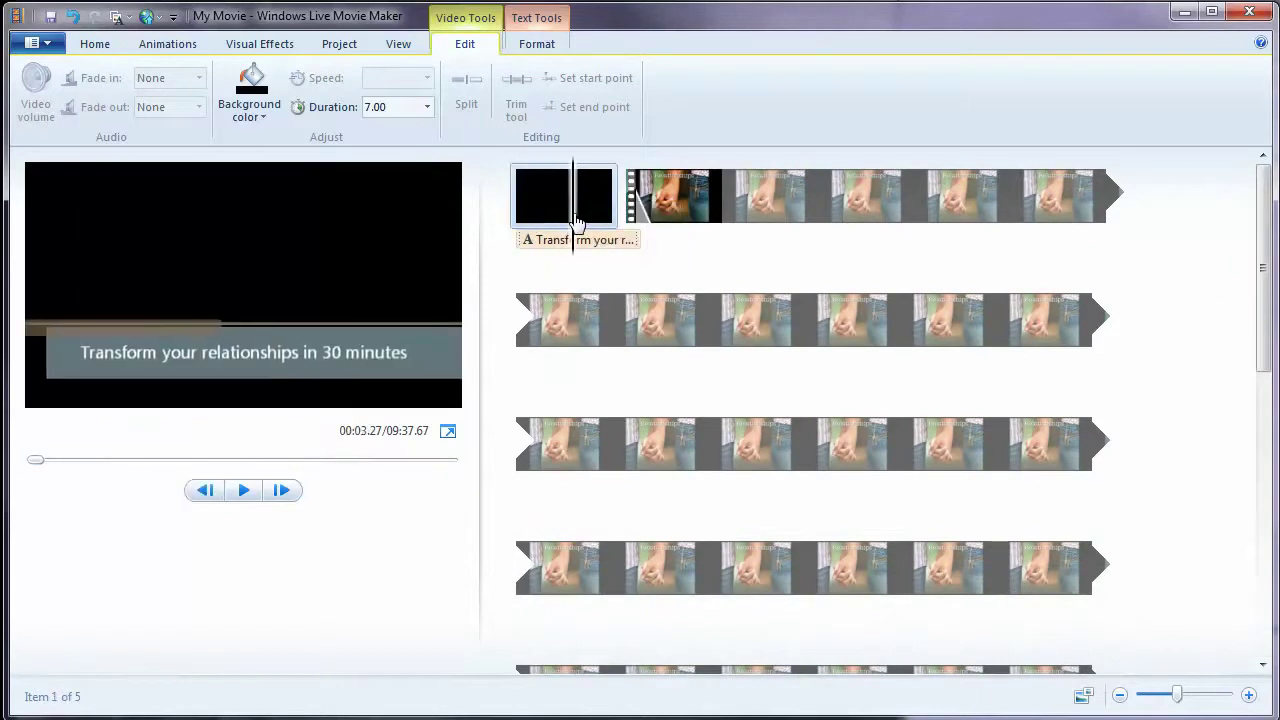
pyautogui.click(578, 222)
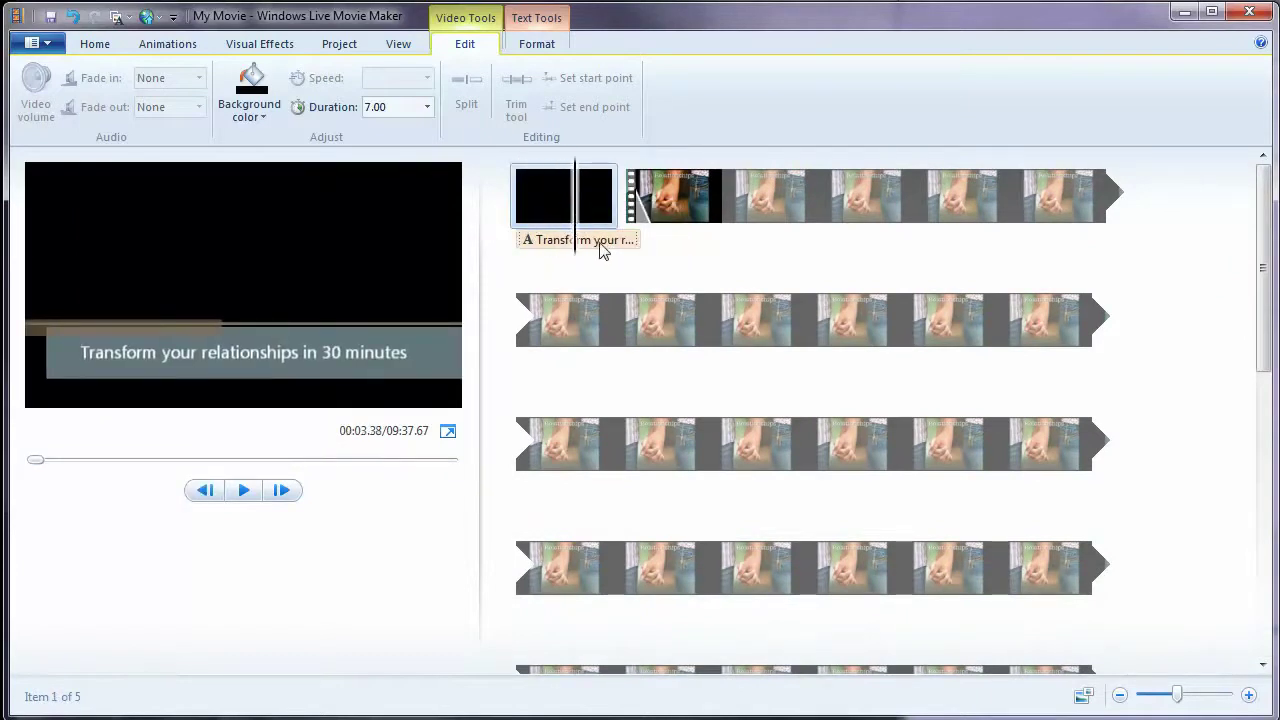
pyautogui.click(604, 246)
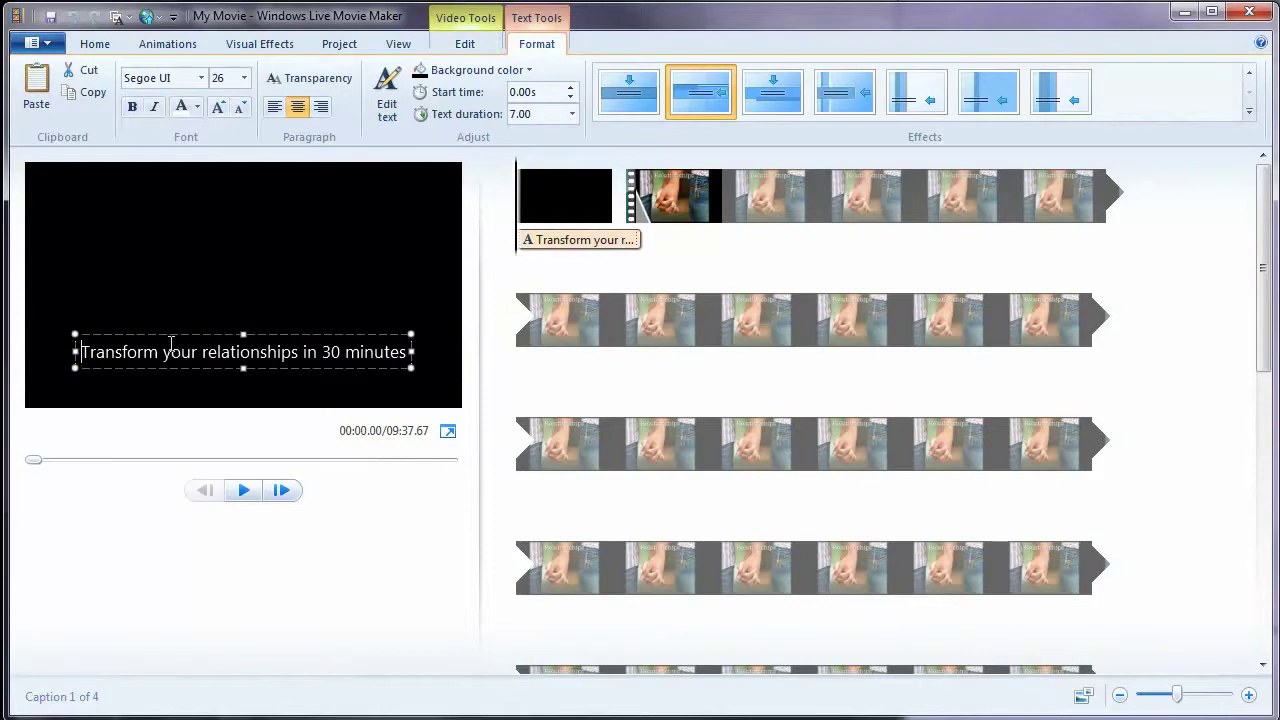
pyautogui.click(157, 352)
pyautogui.write('all')
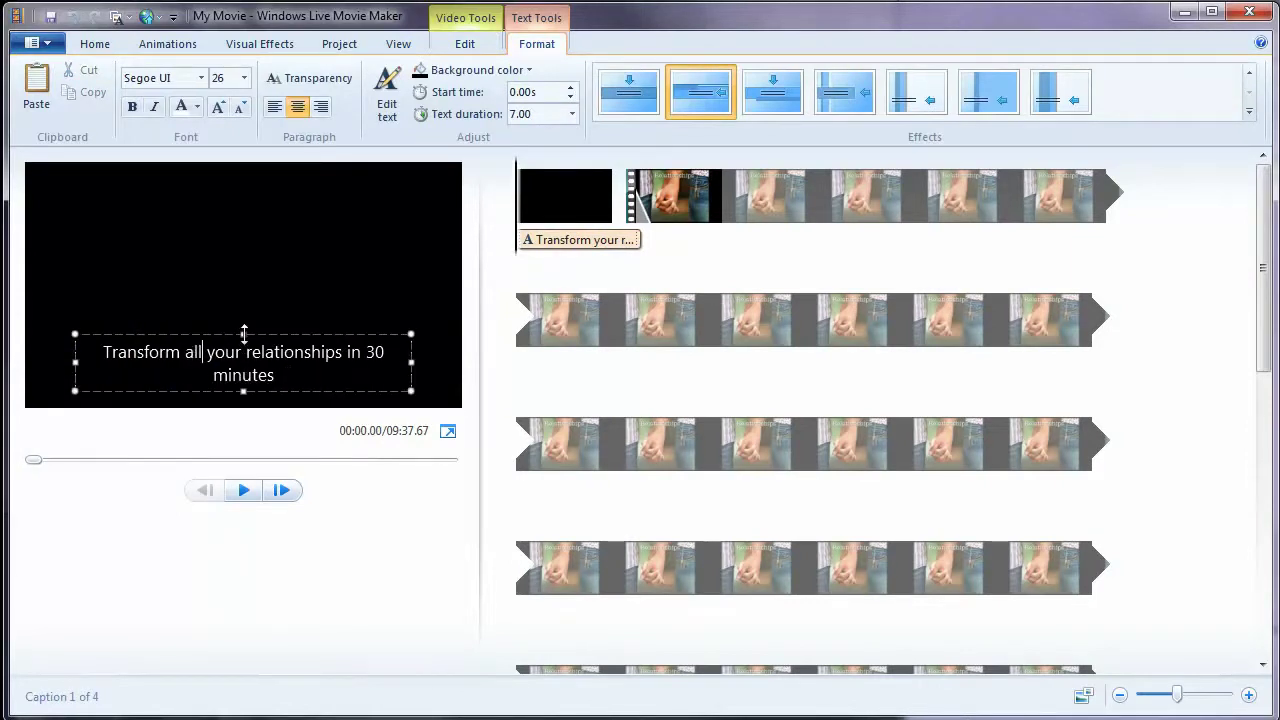
pyautogui.moveTo(244, 333); pyautogui.dragTo(245, 328)
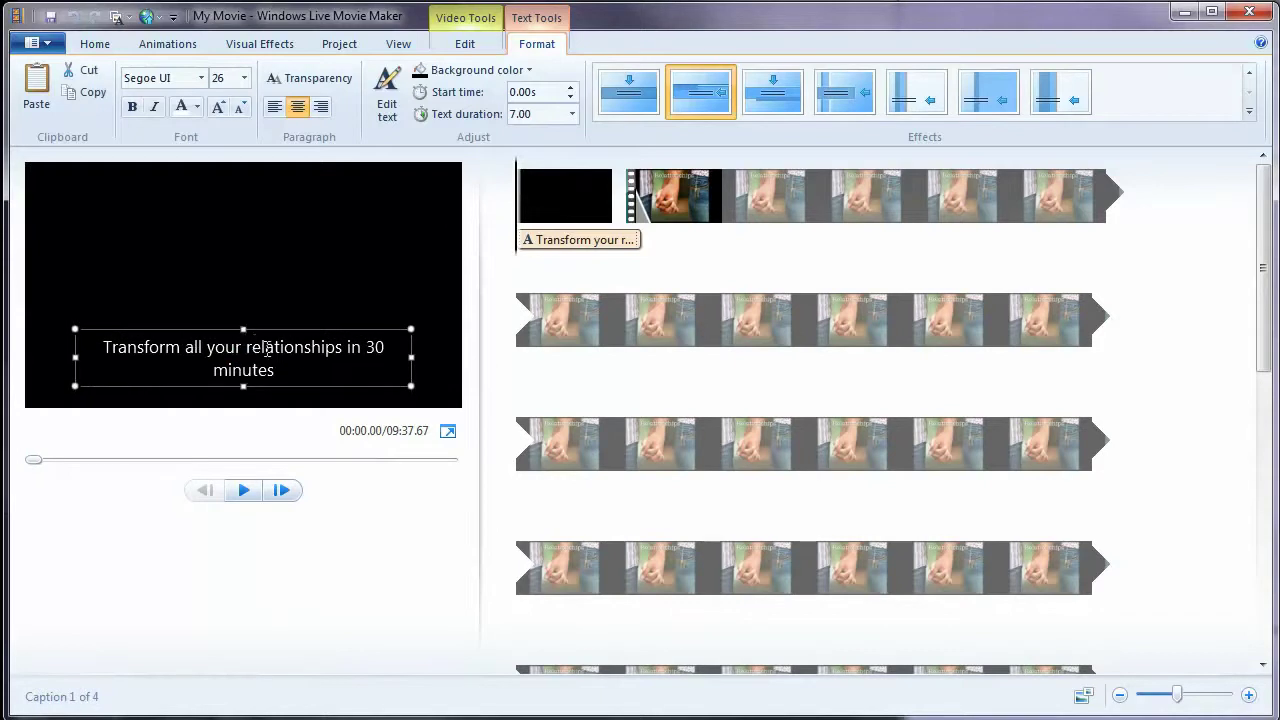
pyautogui.click(307, 369)
# - Try caption font sizes 48, 20 and 22, settling on size 24
pyautogui.click(243, 78)
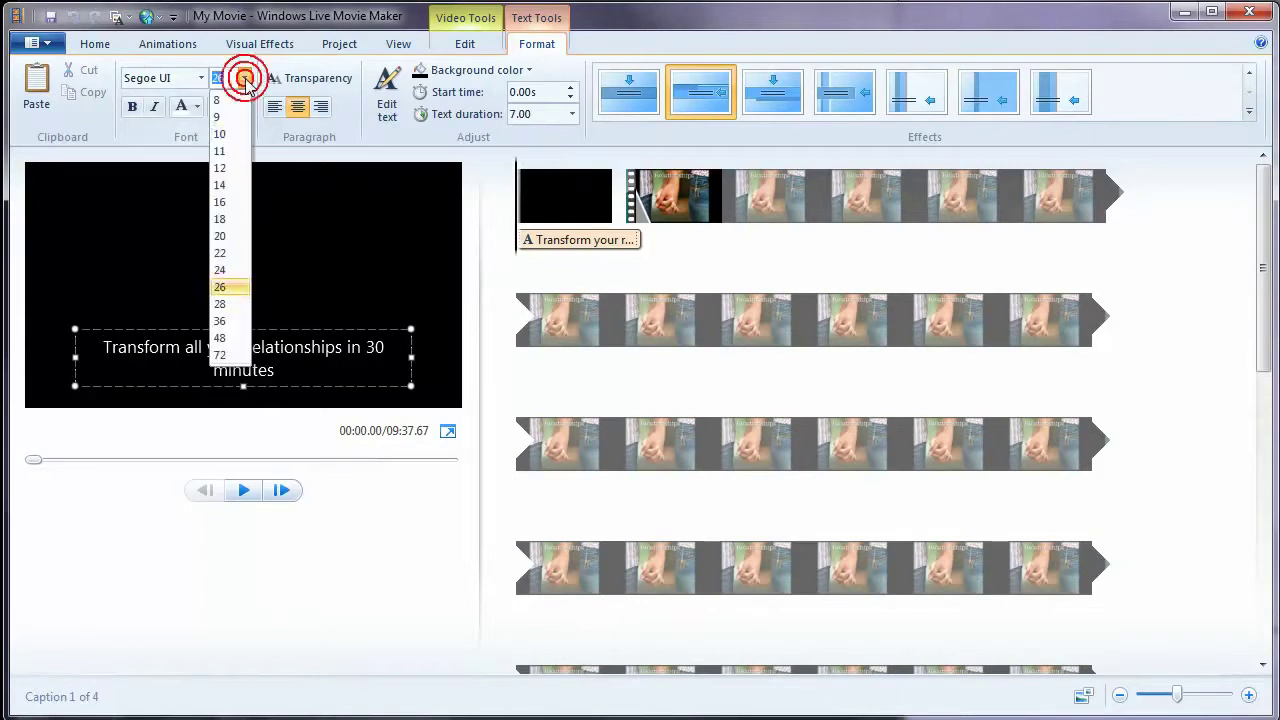
pyautogui.click(222, 338)
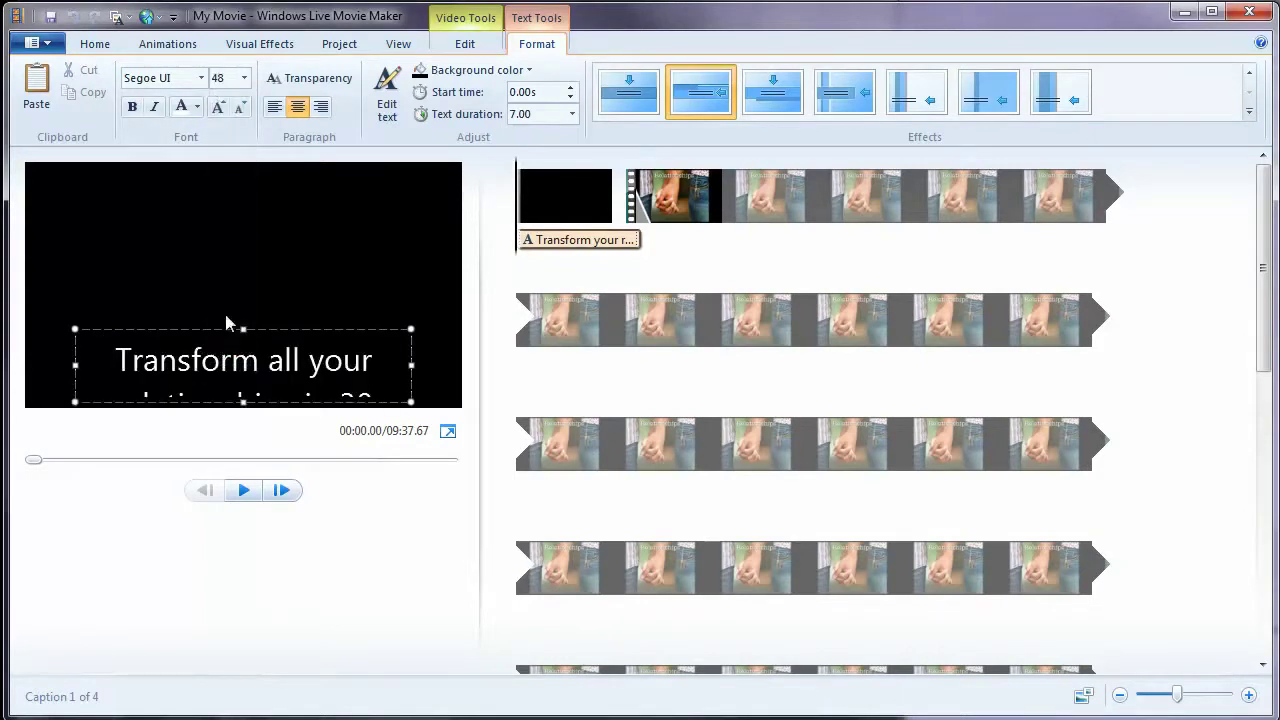
pyautogui.click(243, 78)
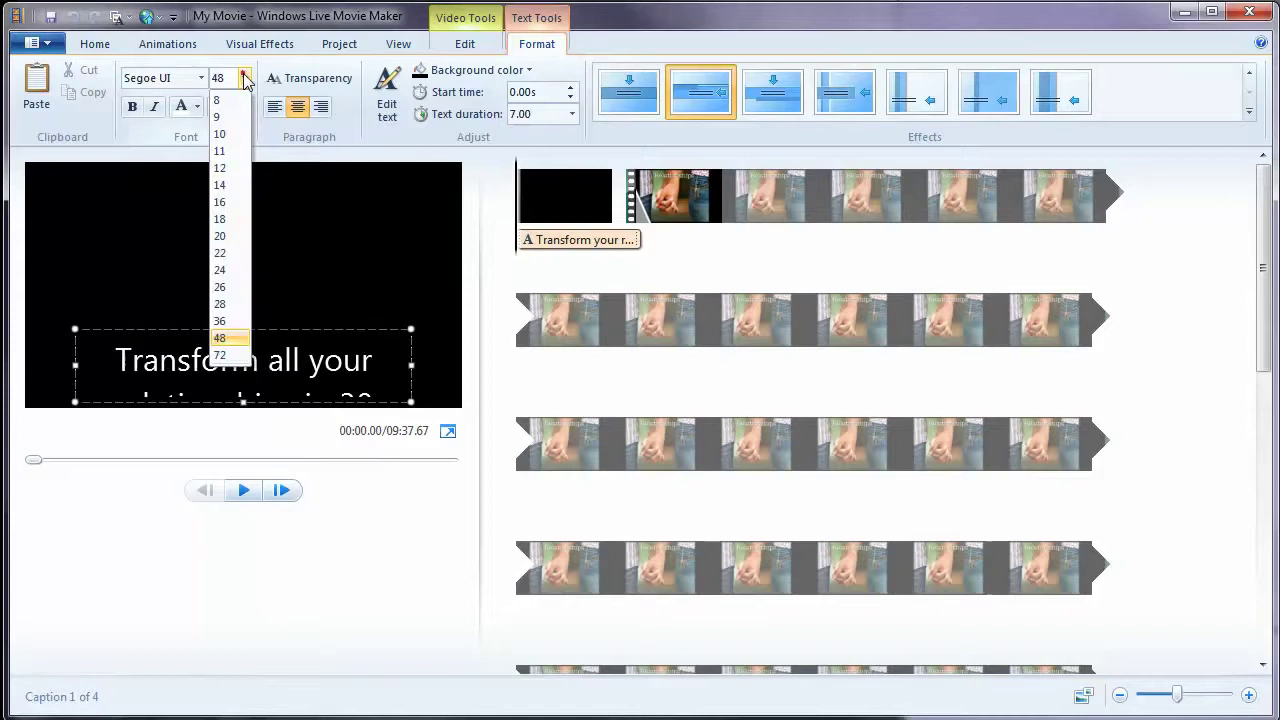
pyautogui.click(235, 239)
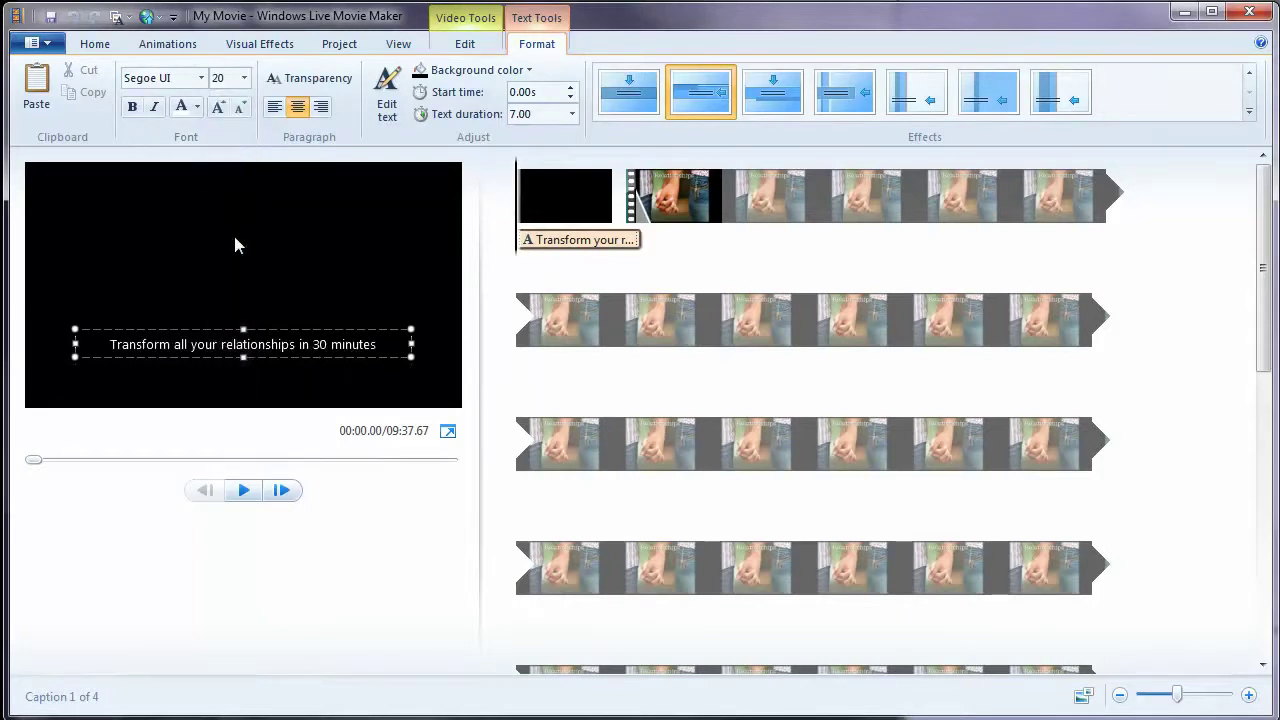
pyautogui.click(243, 78)
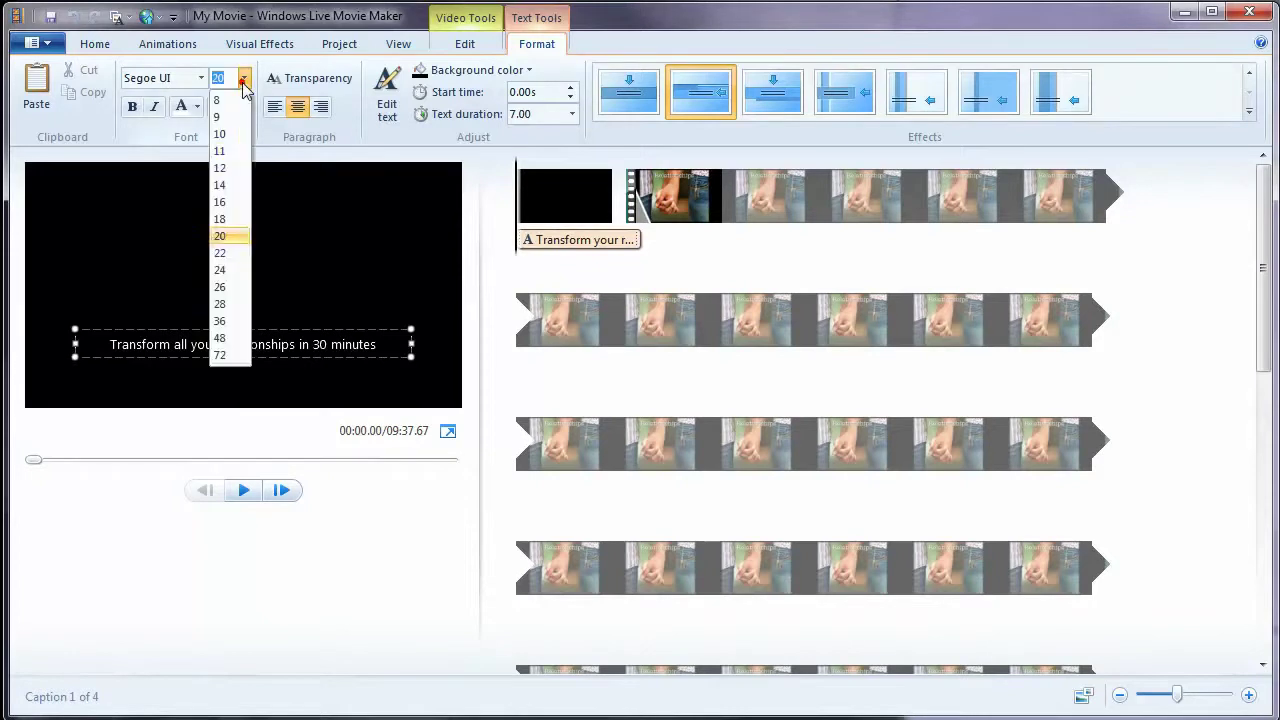
pyautogui.click(235, 254)
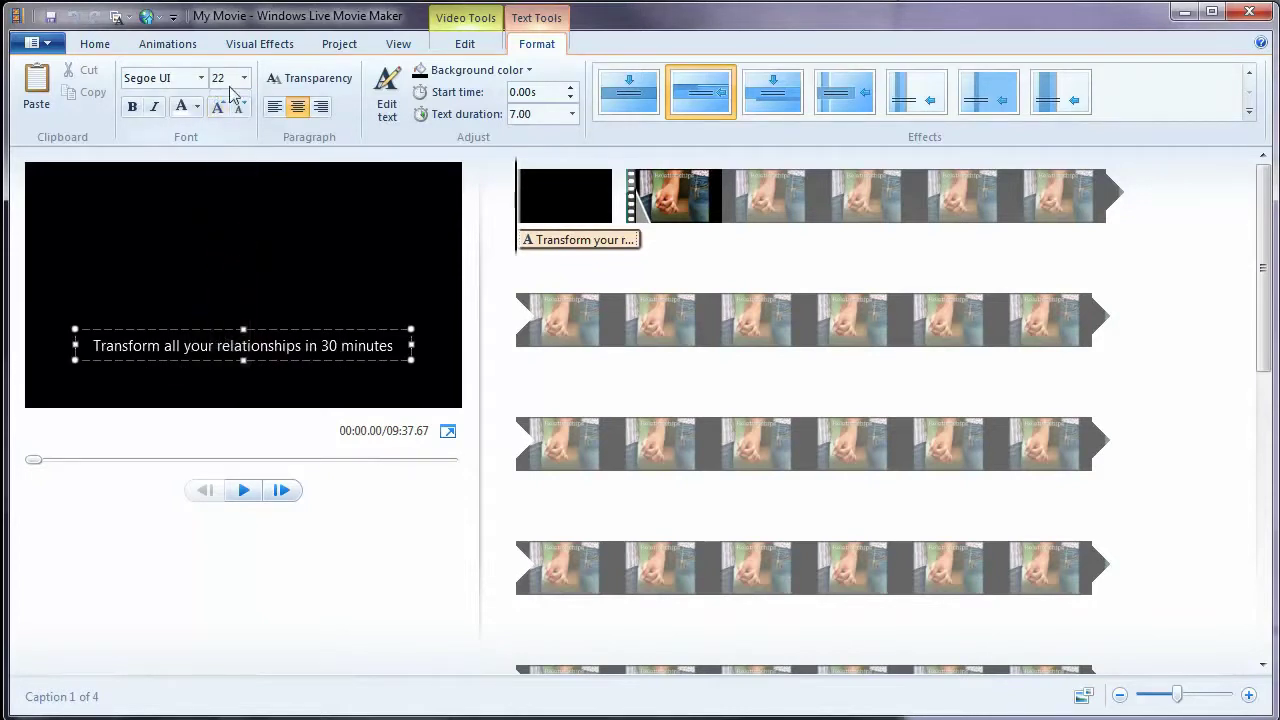
pyautogui.click(244, 78)
pyautogui.click(228, 272)
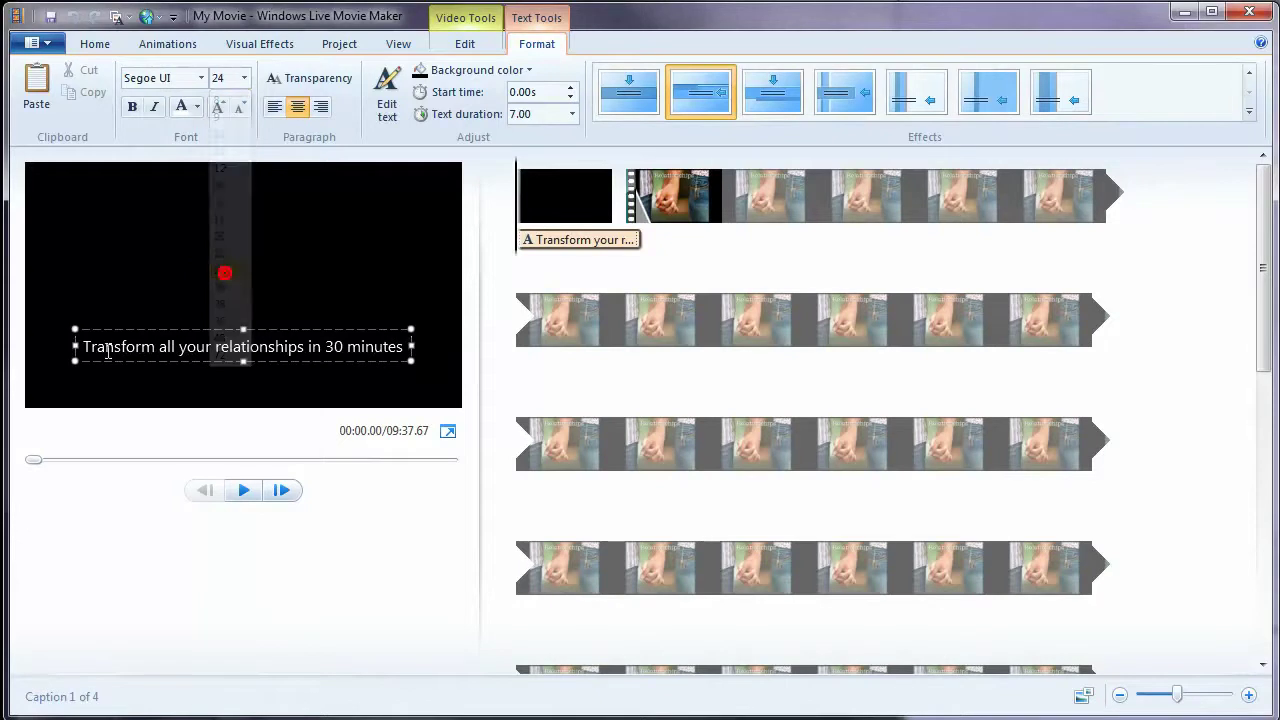
# - Make the caption bold and widen its box so the line fits without wrapping
pyautogui.moveTo(189, 329); pyautogui.dragTo(180, 329)
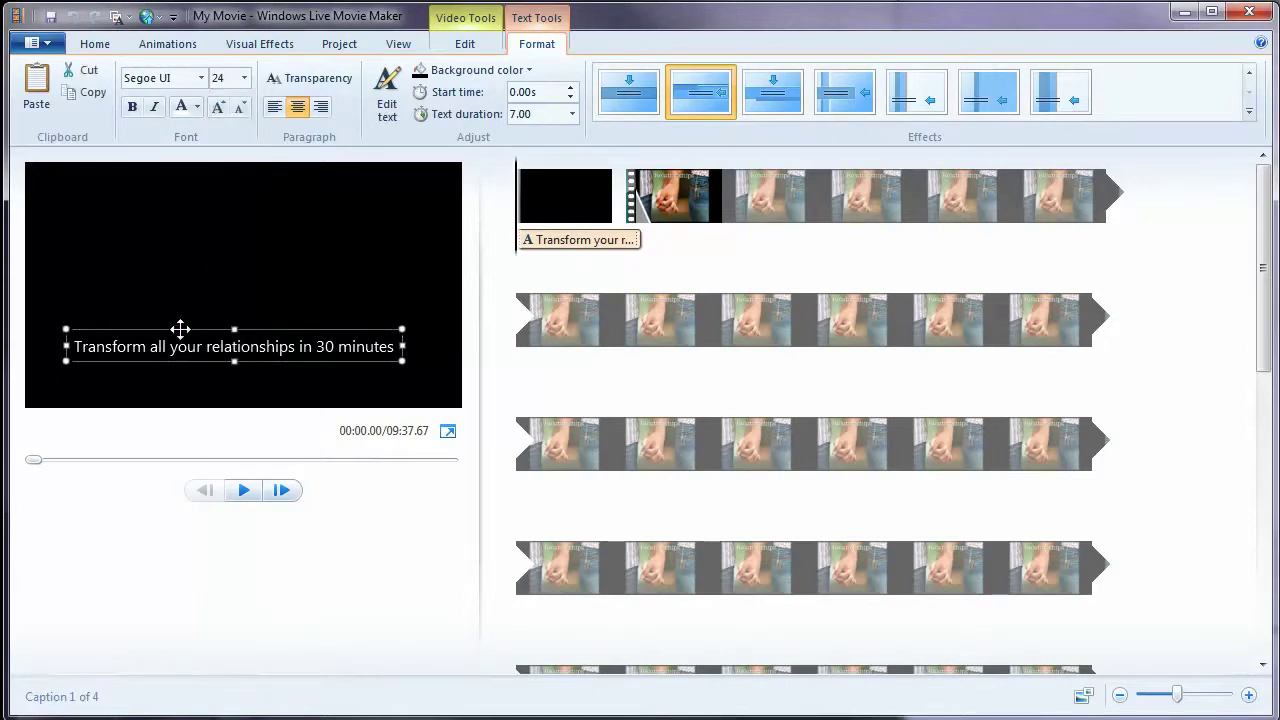
pyautogui.click(134, 106)
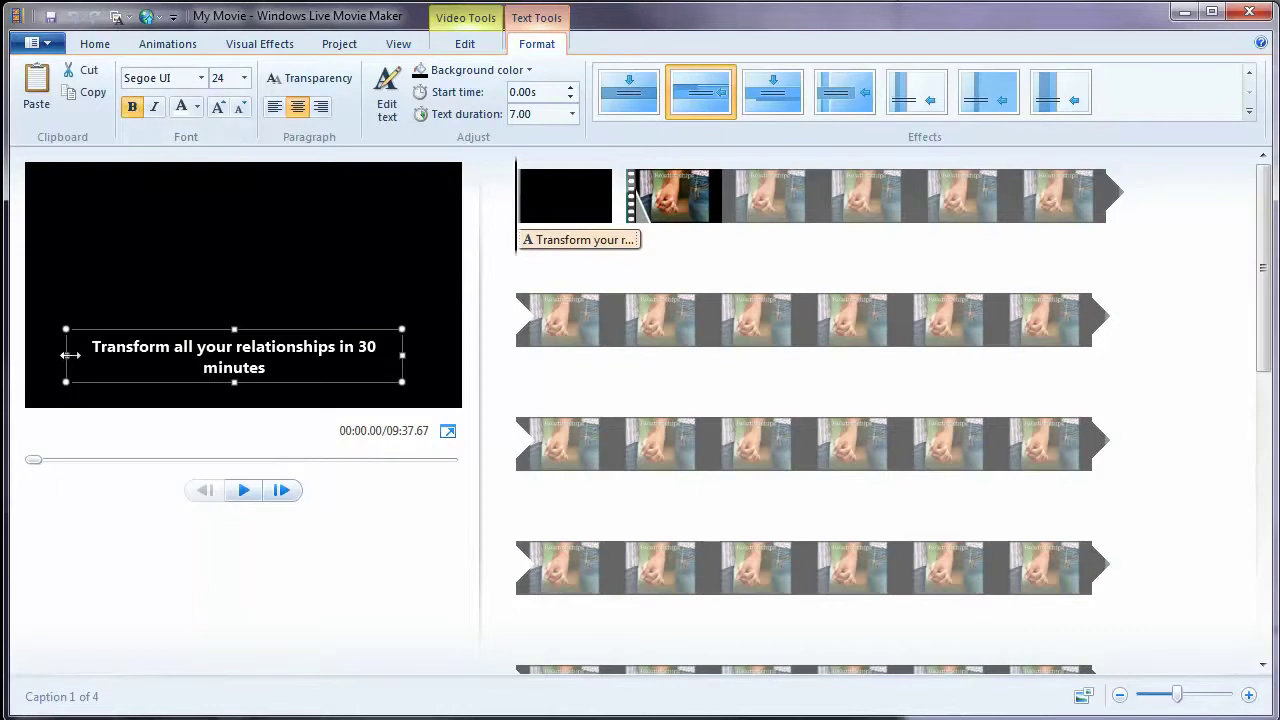
pyautogui.moveTo(66, 355); pyautogui.dragTo(40, 355)
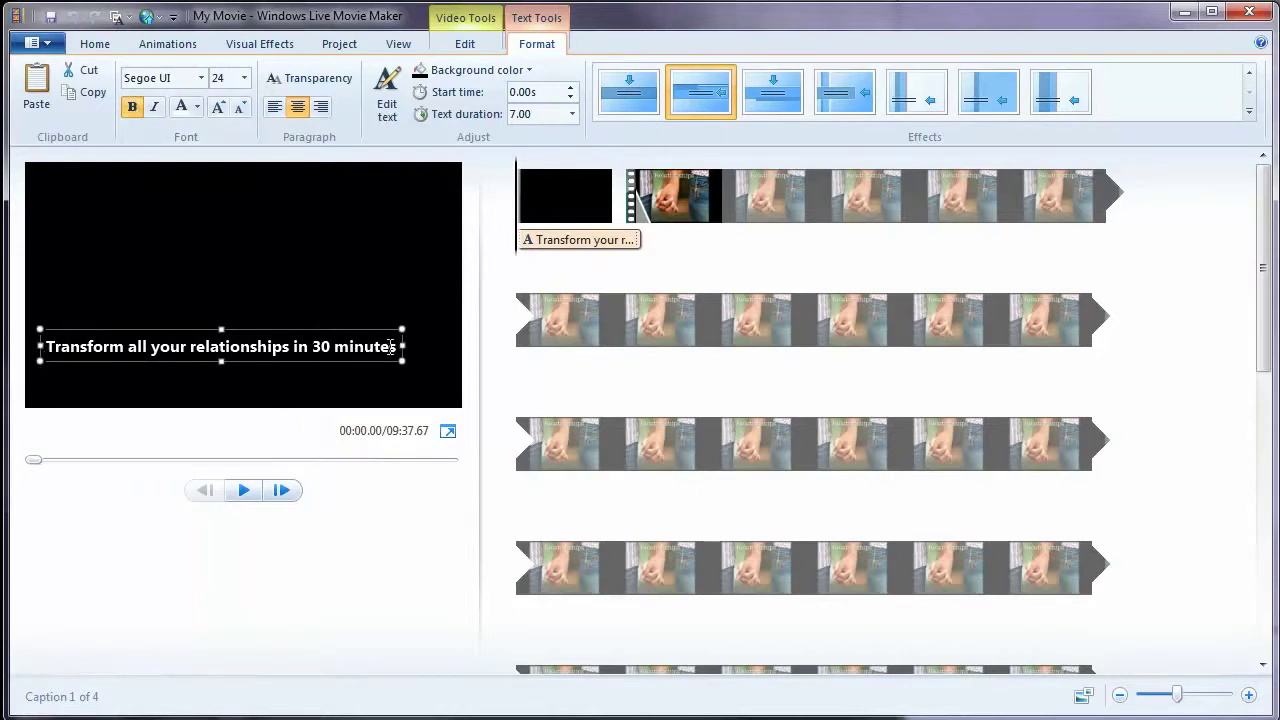
pyautogui.moveTo(401, 345); pyautogui.dragTo(432, 345)
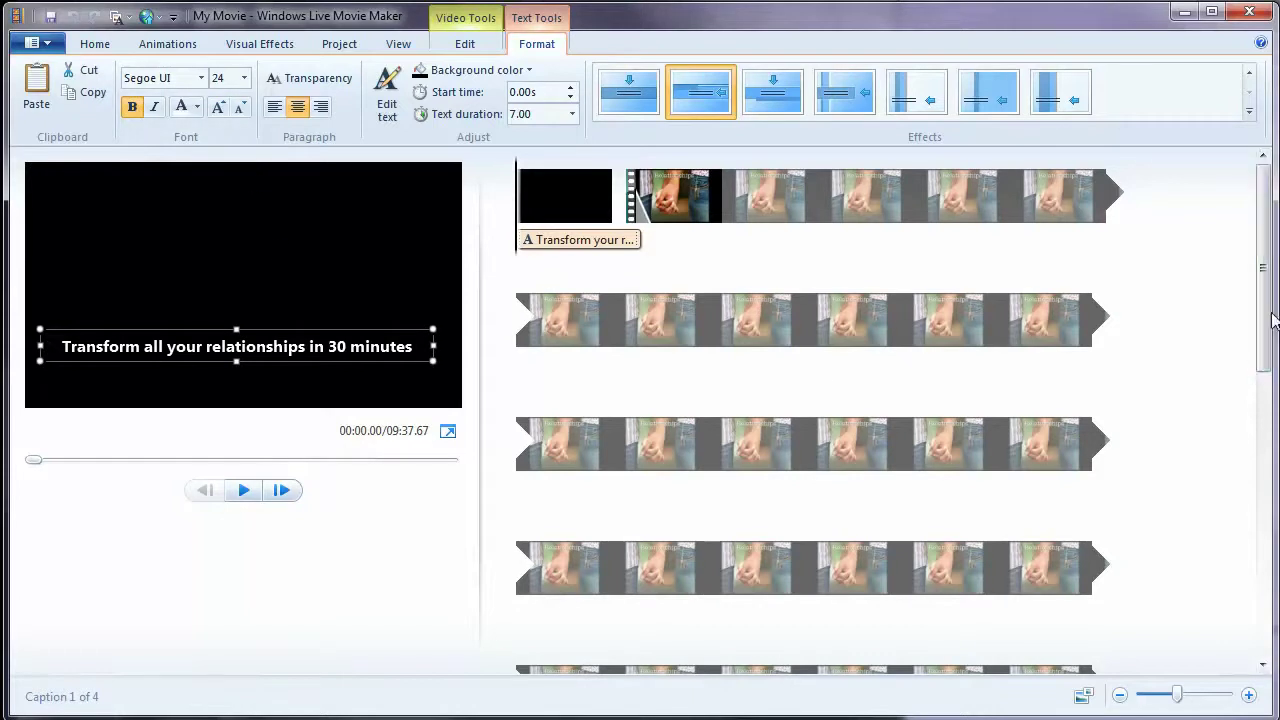
# - Preview the DIRECTED BY, STARRING and FILMED ON LOCATION credit clips
pyautogui.scroll(-1, 1265, 316)
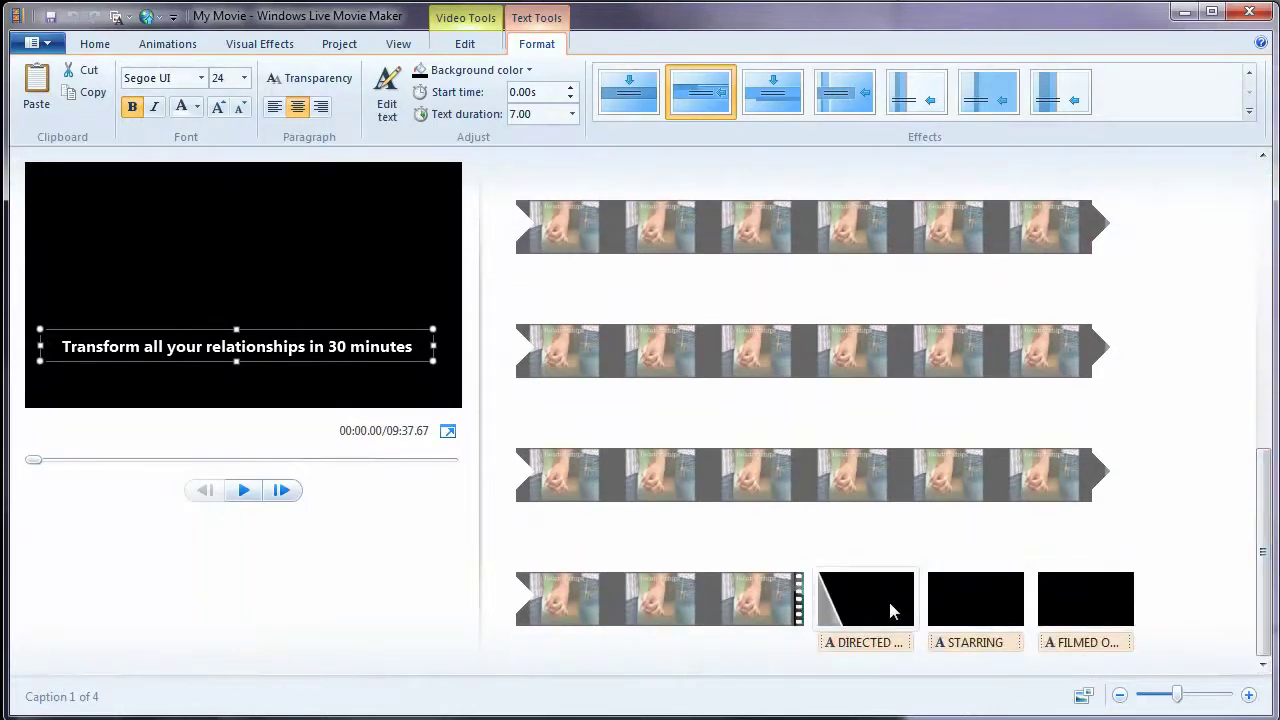
pyautogui.click(889, 603)
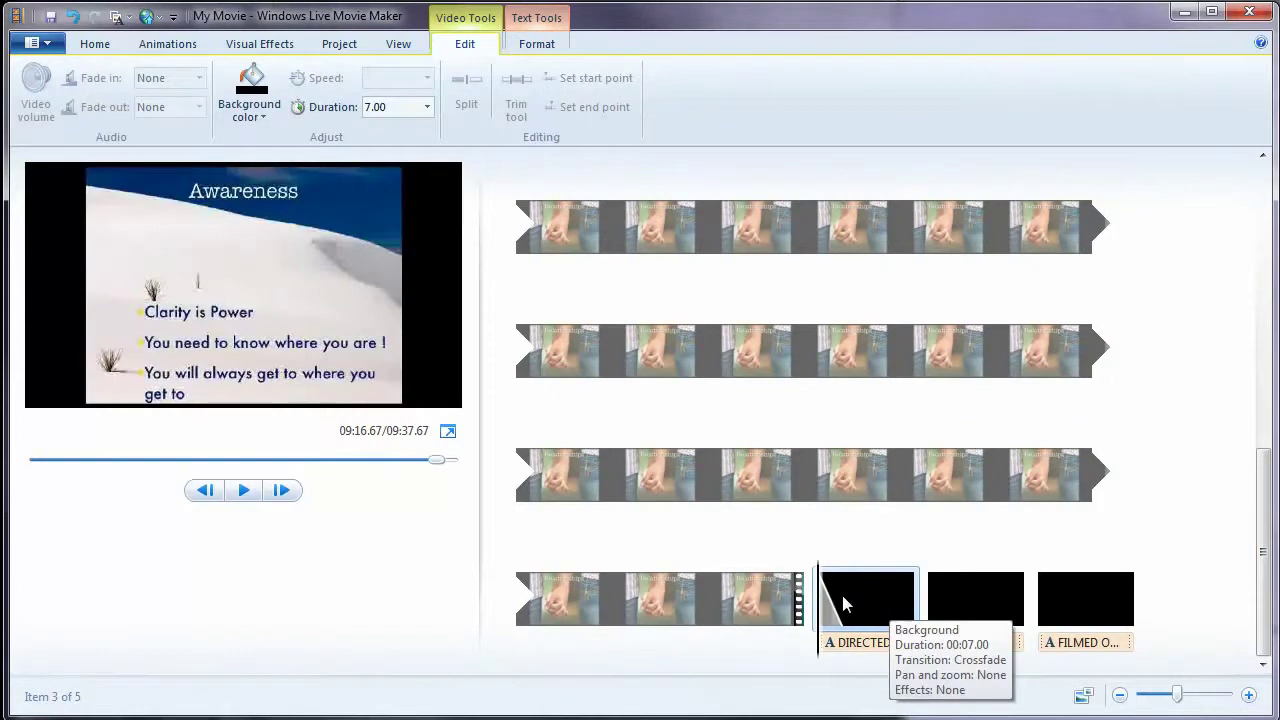
pyautogui.click(820, 592)
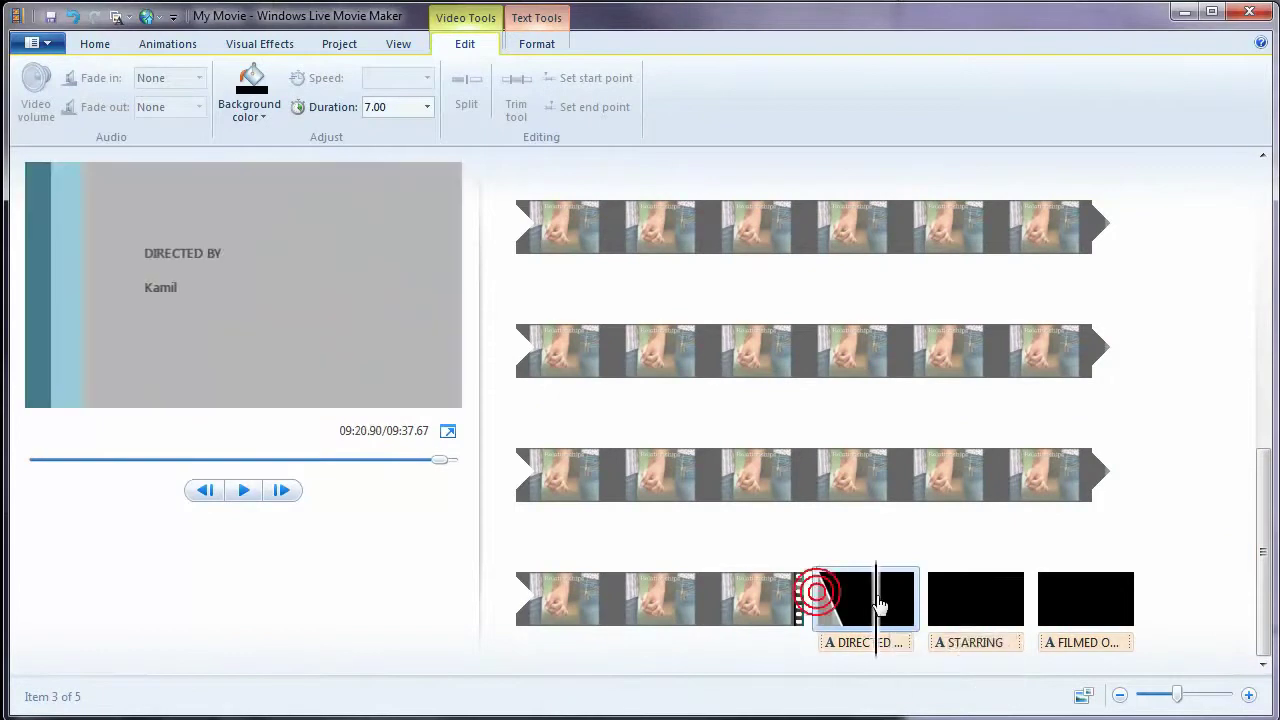
pyautogui.click(951, 593)
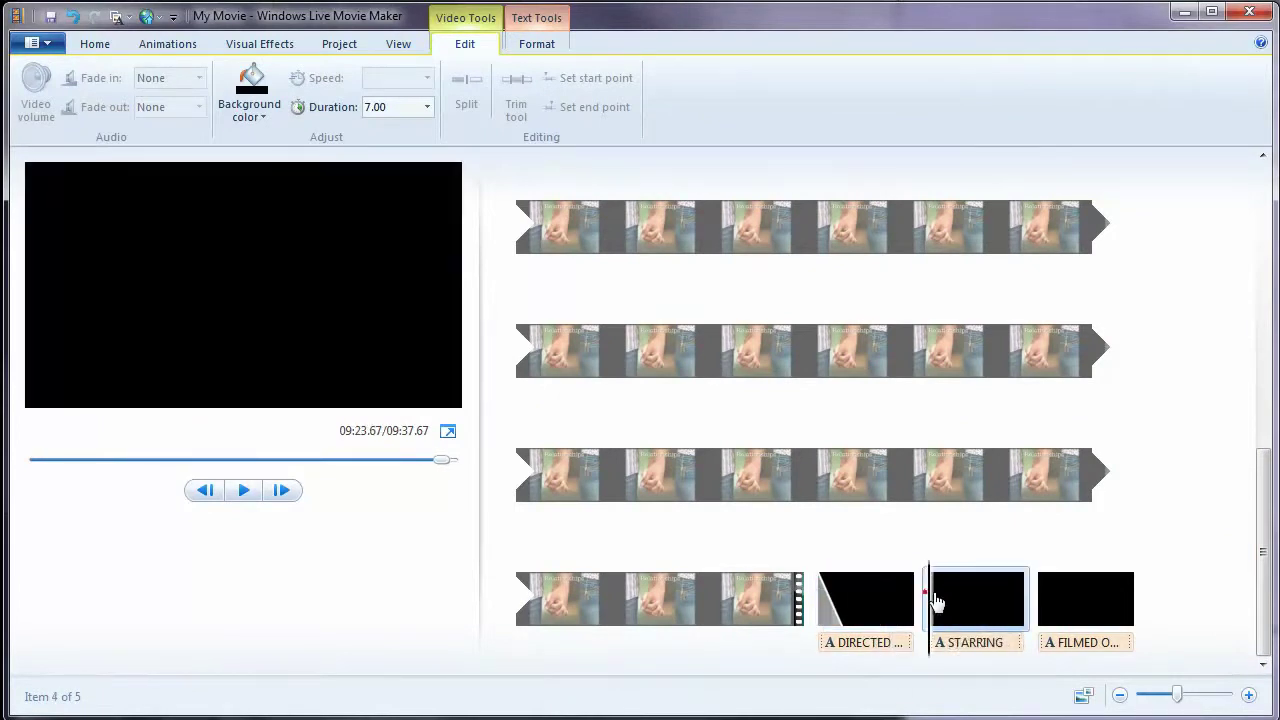
pyautogui.moveTo(929, 600); pyautogui.dragTo(1082, 618)
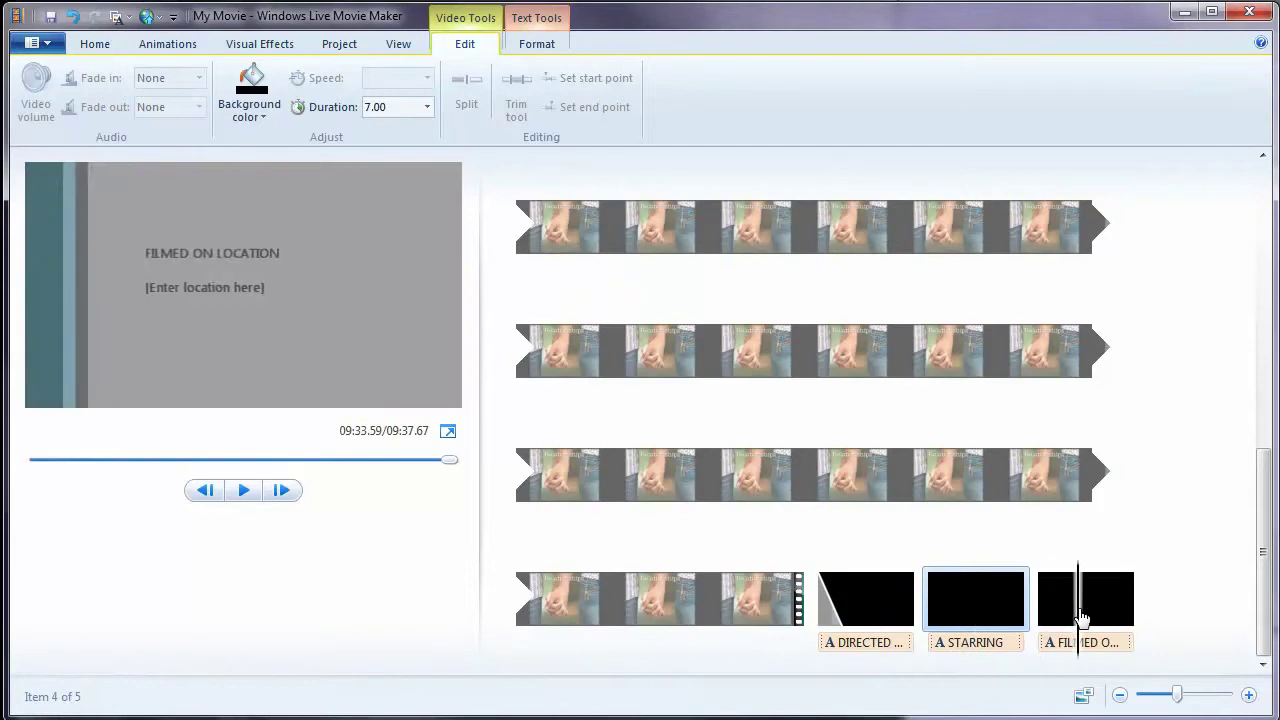
# - Delete the FILMED ON LOCATION and STARRING credit clips, leaving only DIRECTED BY
pyautogui.click(1082, 618)
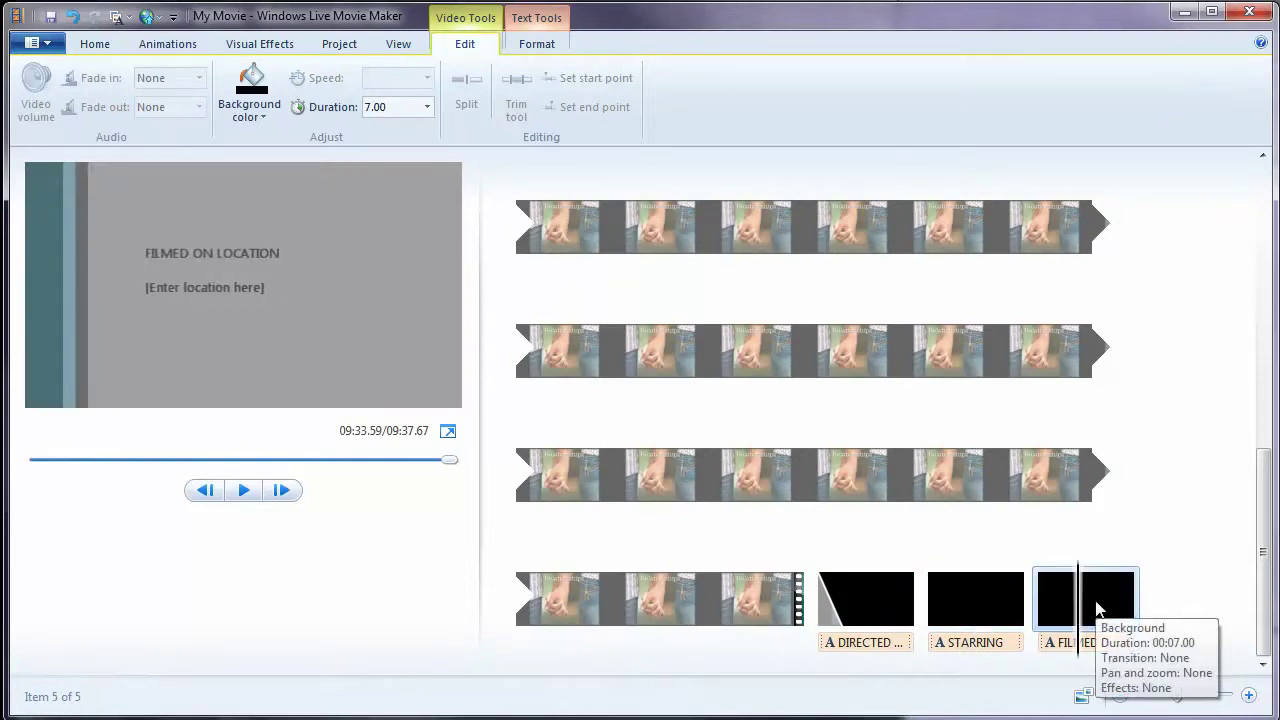
pyautogui.rightClick(1097, 610)
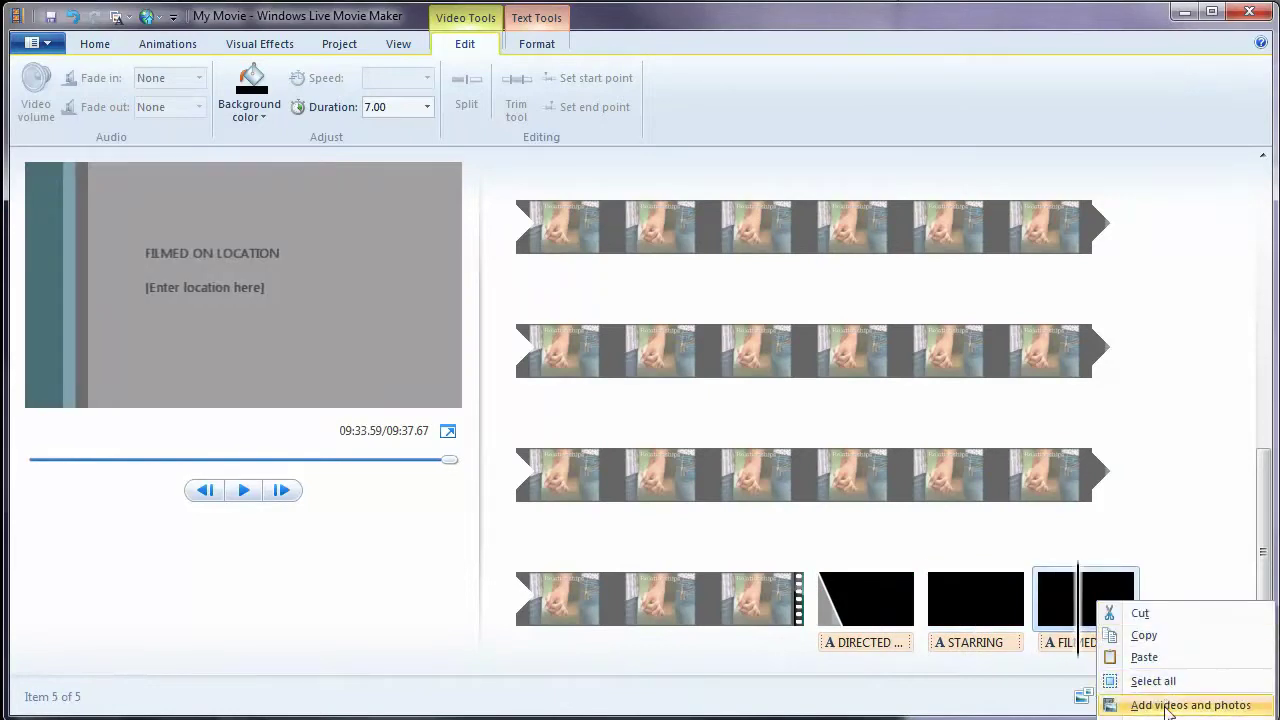
pyautogui.press('Delete')
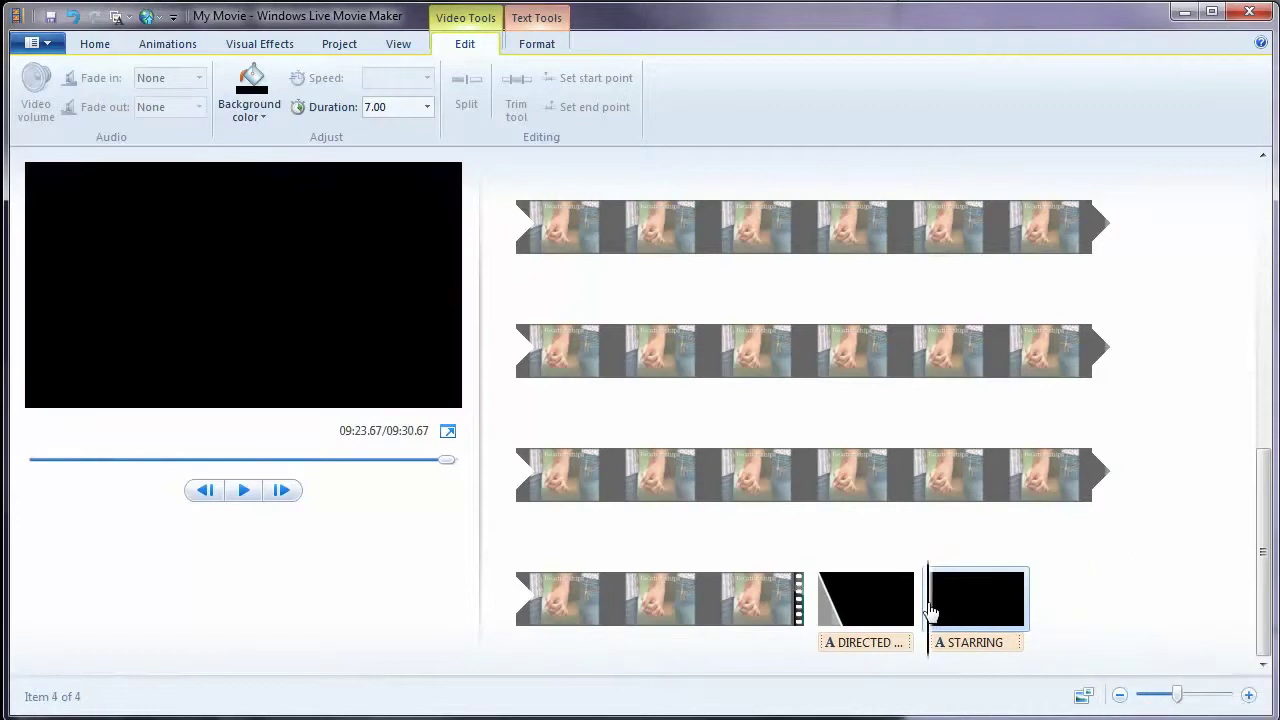
pyautogui.click(966, 610)
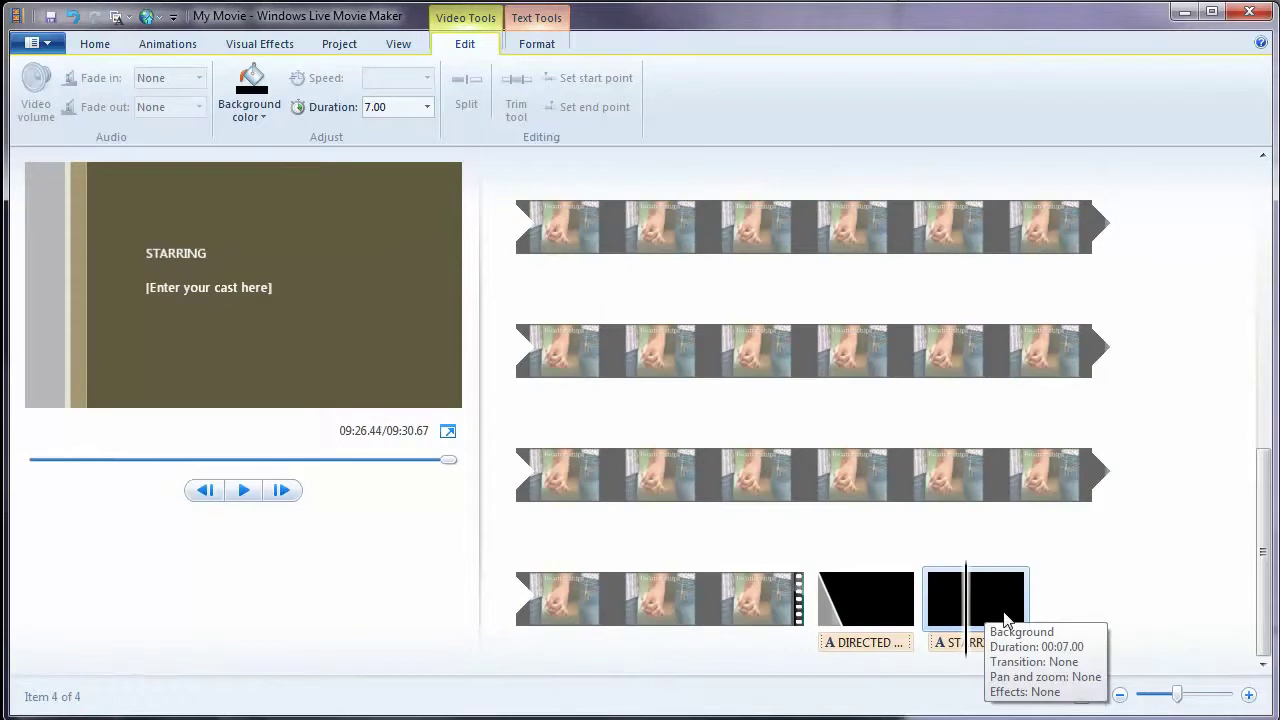
pyautogui.press('Delete')
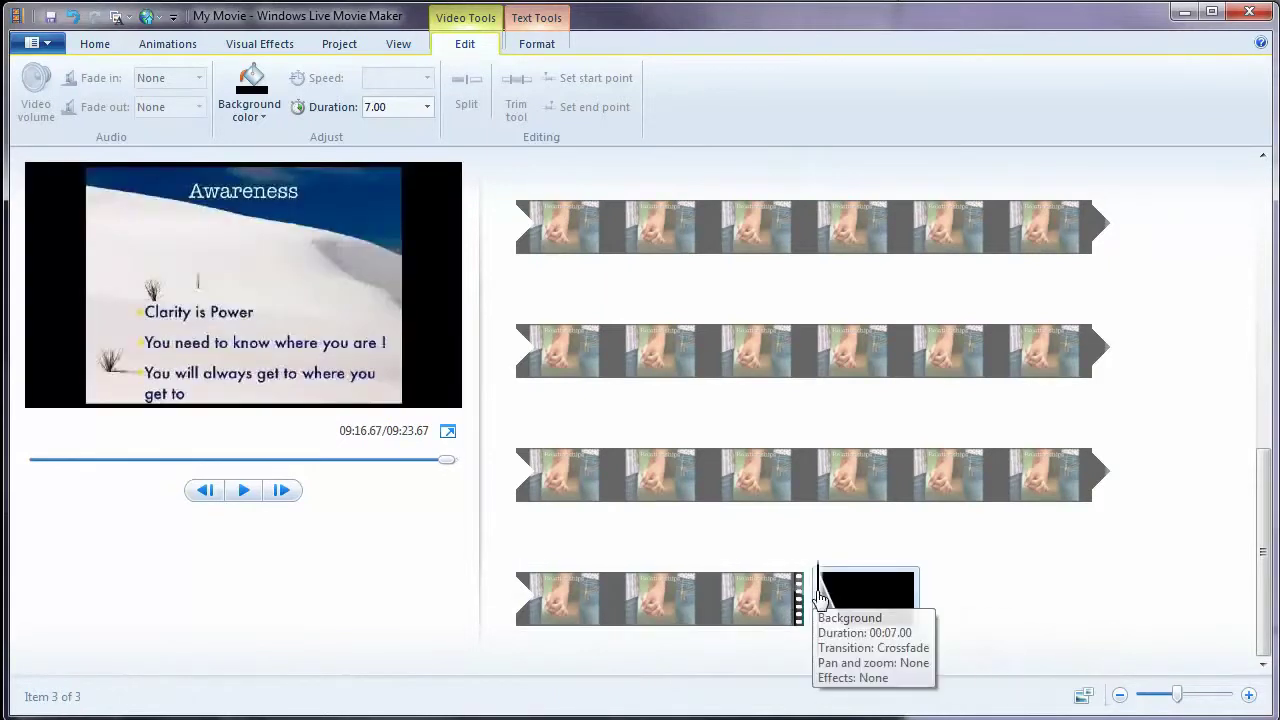
pyautogui.click(853, 600)
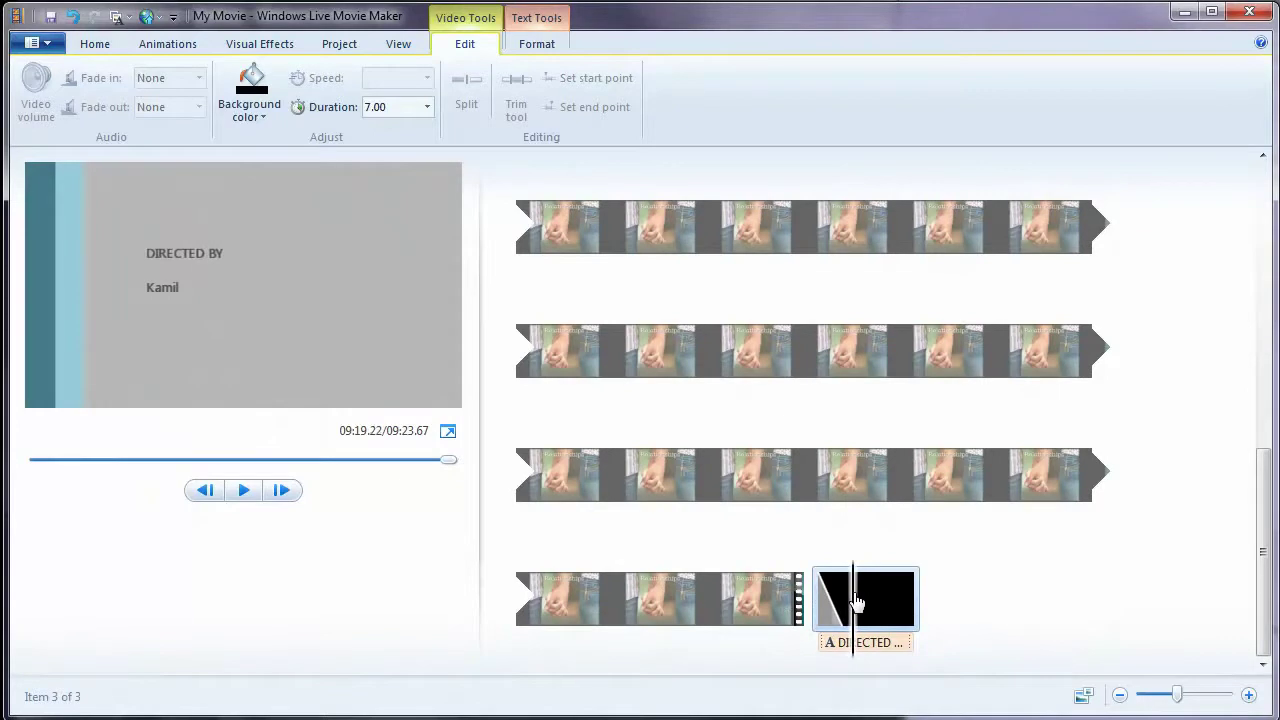
# - Replace the DIRECTED BY caption with the pasted webinar-link message and centre it
pyautogui.click(880, 645)
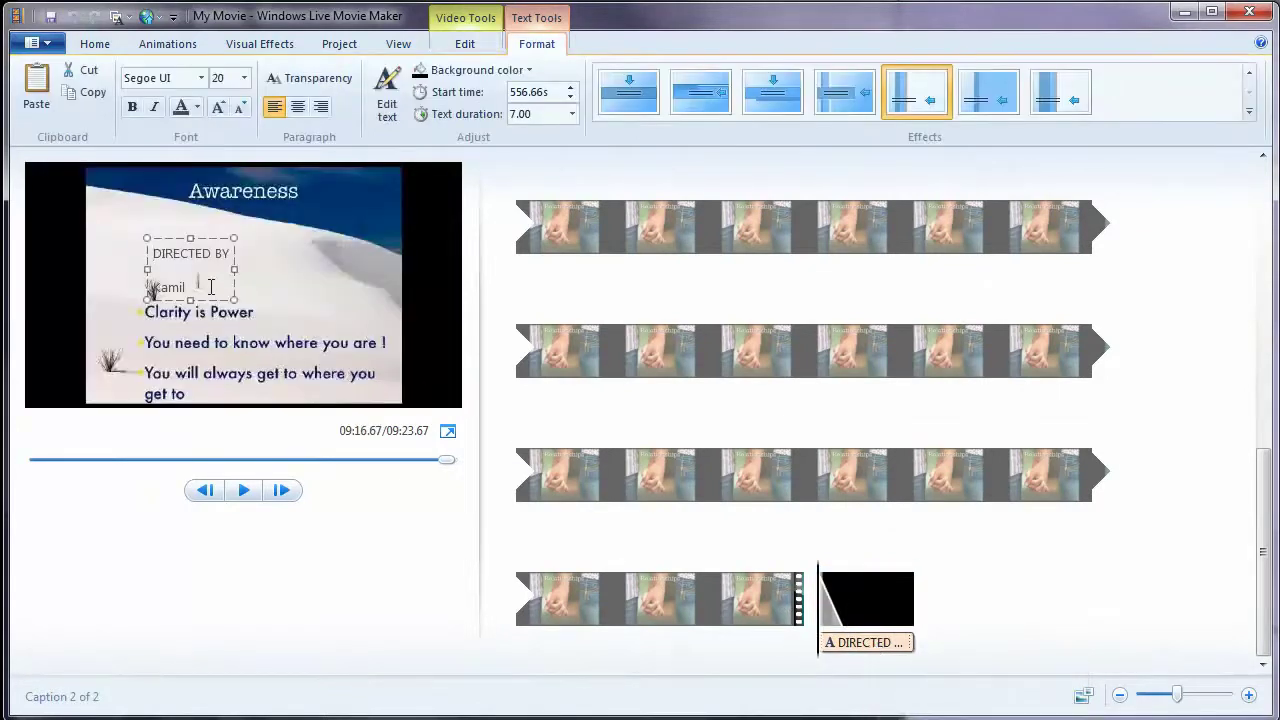
pyautogui.click(209, 287)
pyautogui.hotkey('ctrl', 'a')
pyautogui.write("To watch the full webinar for free, please go to wwww.Kamil'sView.com/members")
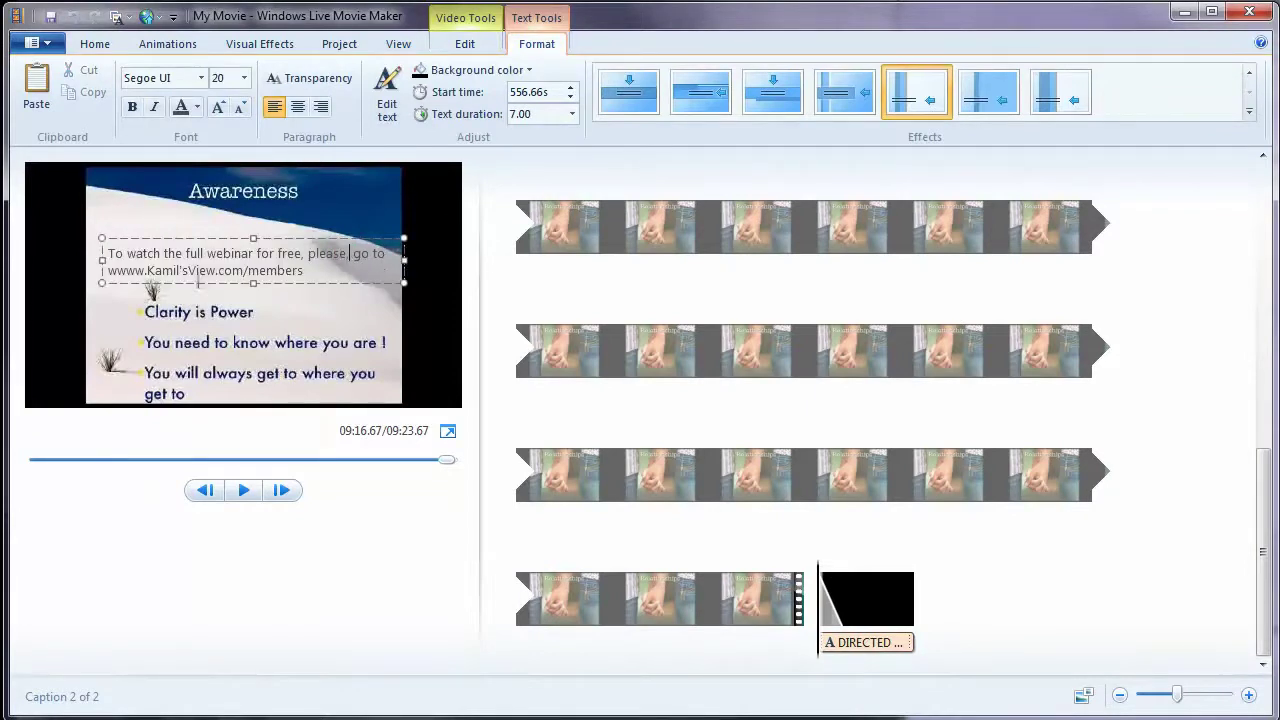
pyautogui.click(302, 107)
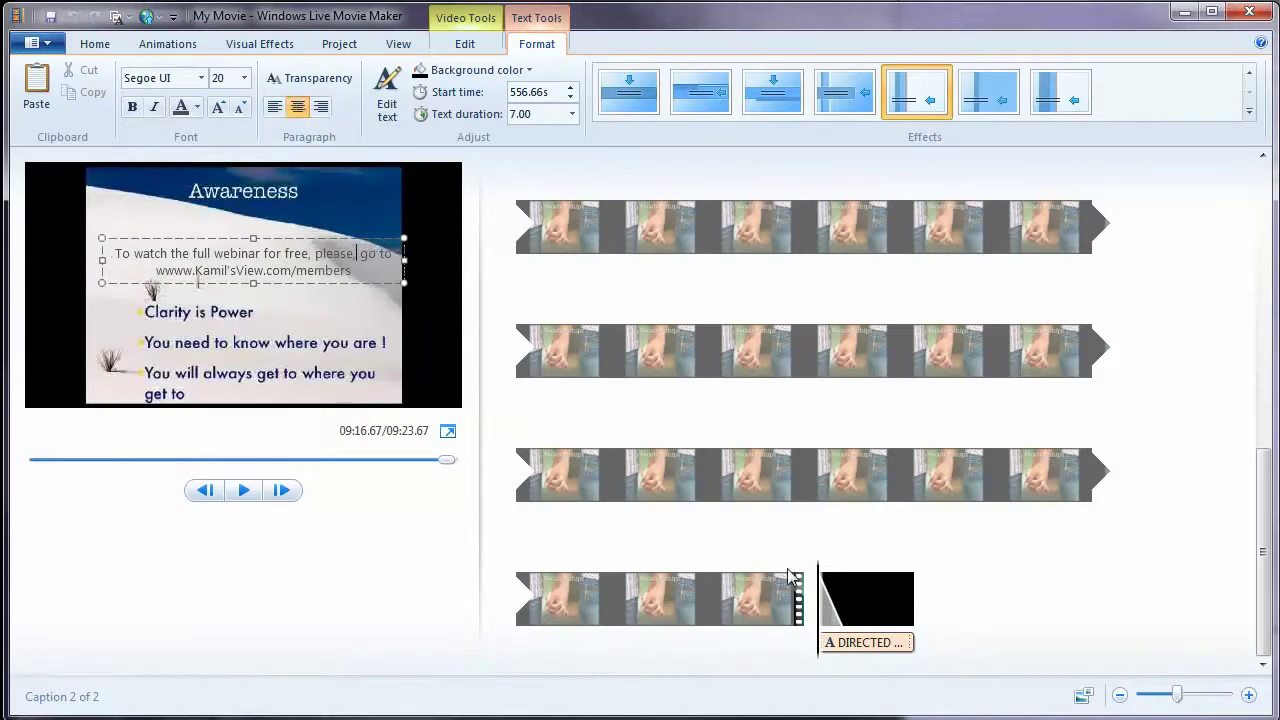
# - Preview the end caption and set its text duration to 15.00 seconds
pyautogui.moveTo(812, 584); pyautogui.dragTo(869, 605)
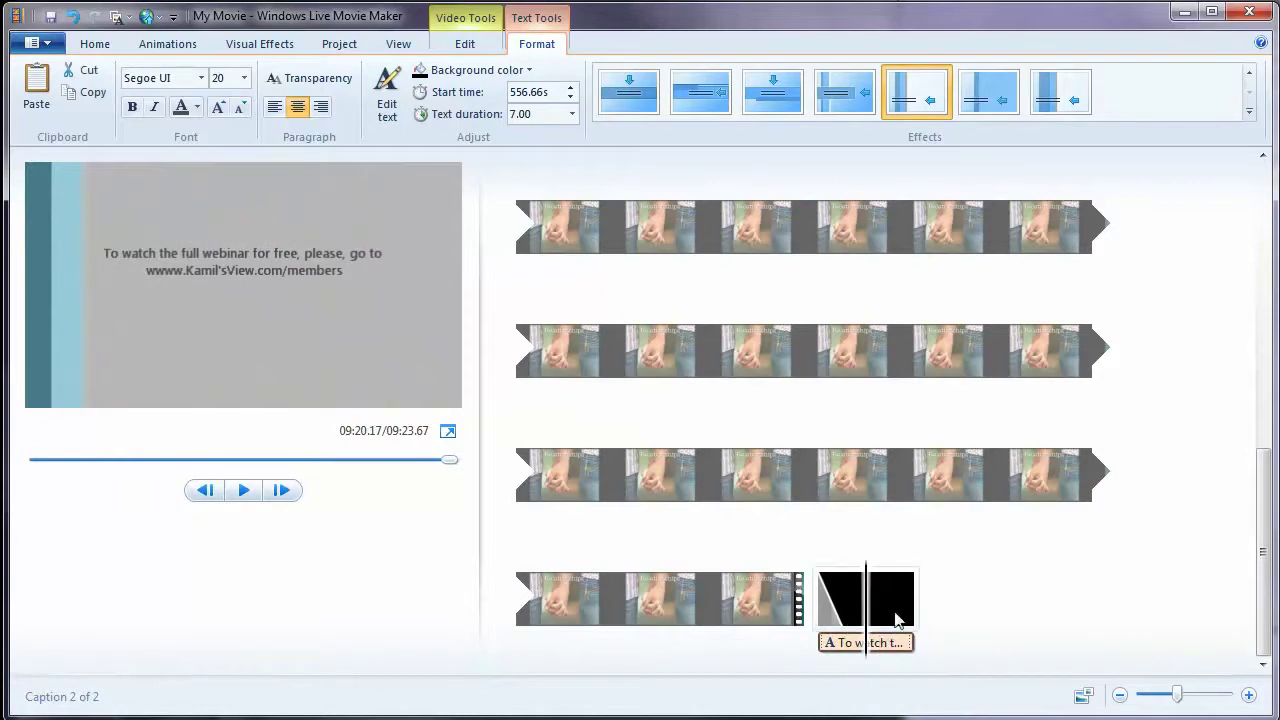
pyautogui.click(573, 116)
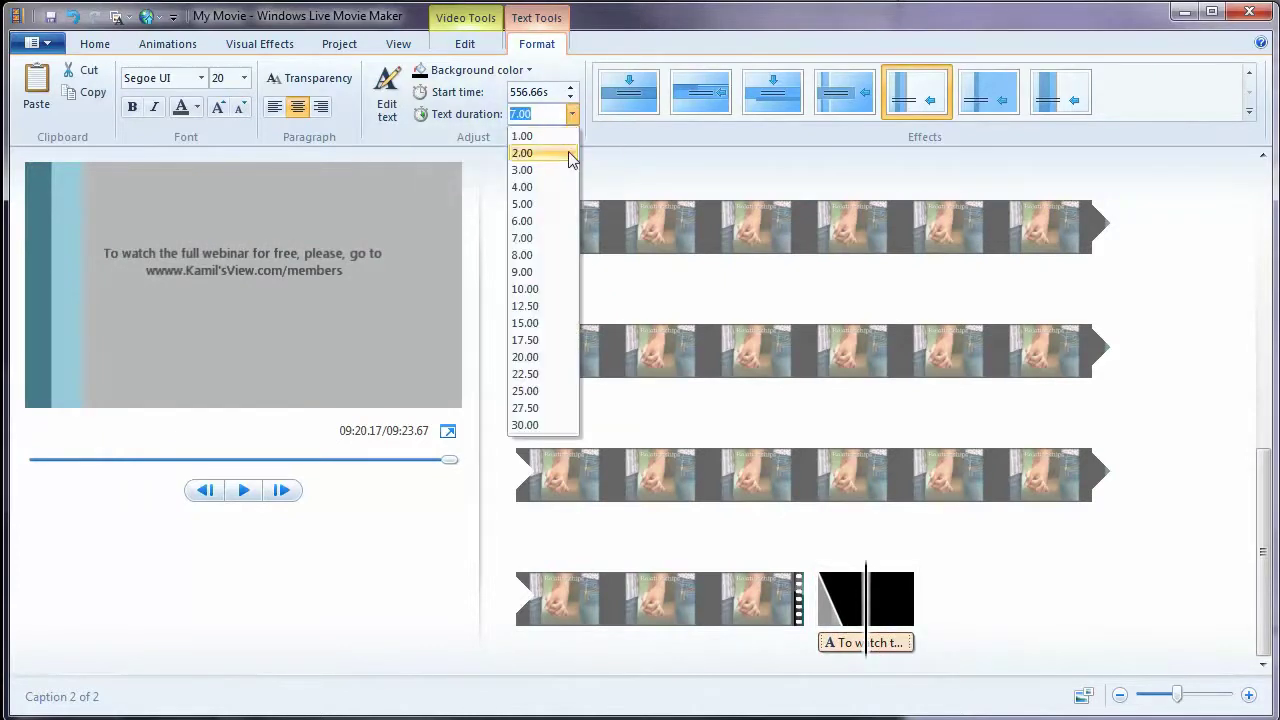
pyautogui.click(550, 323)
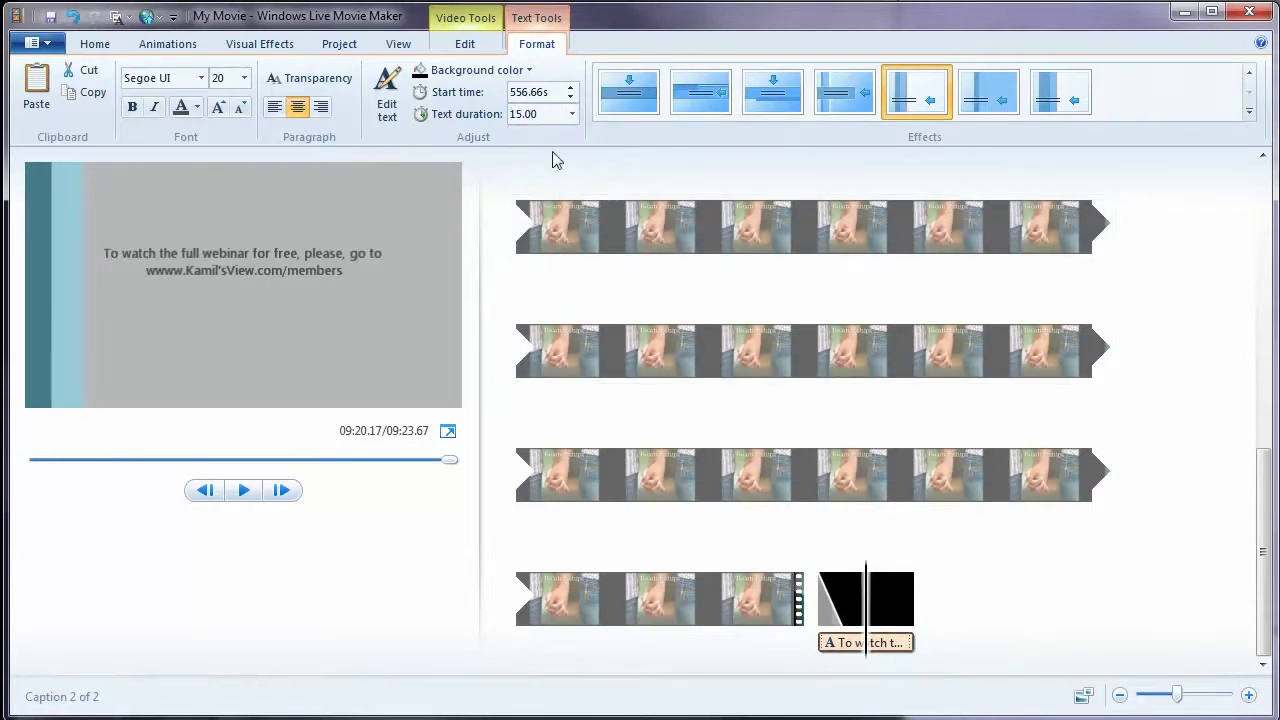
# - Browse the Edit, View, Project, Visual effects, Animations and Home ribbon tabs
pyautogui.click(464, 47)
pyautogui.click(405, 50)
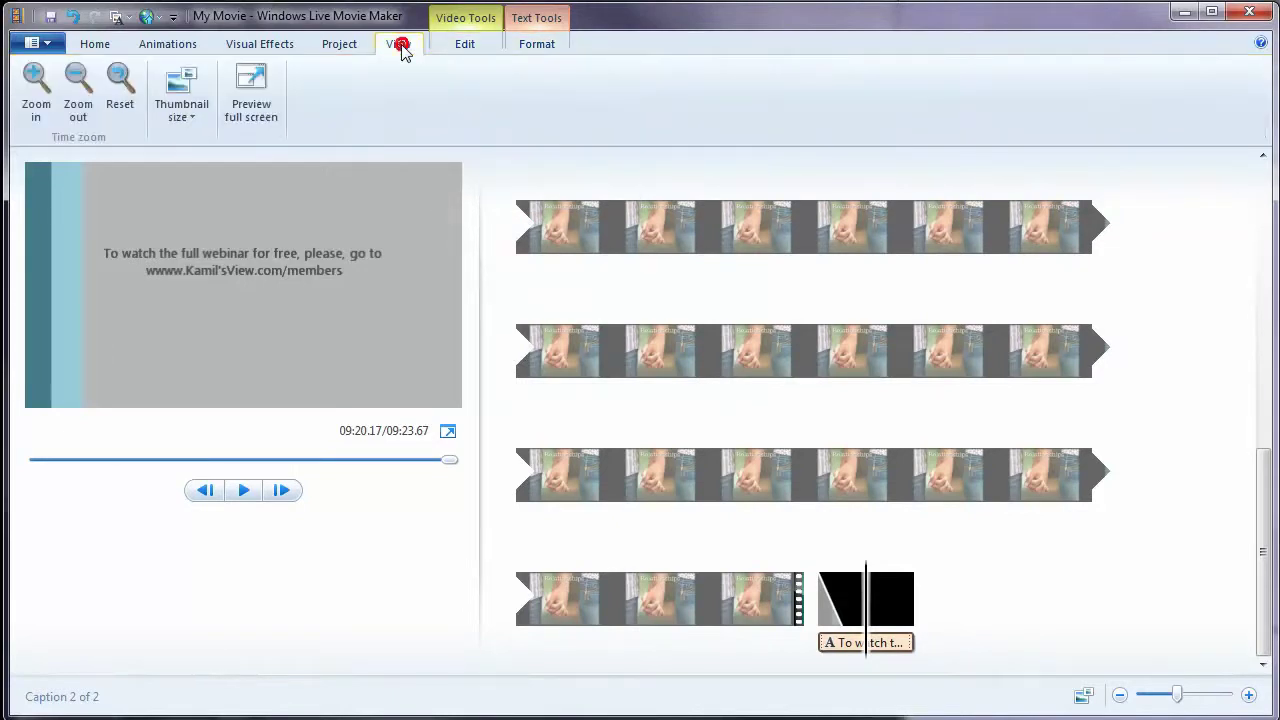
pyautogui.click(323, 48)
pyautogui.click(275, 48)
pyautogui.click(180, 47)
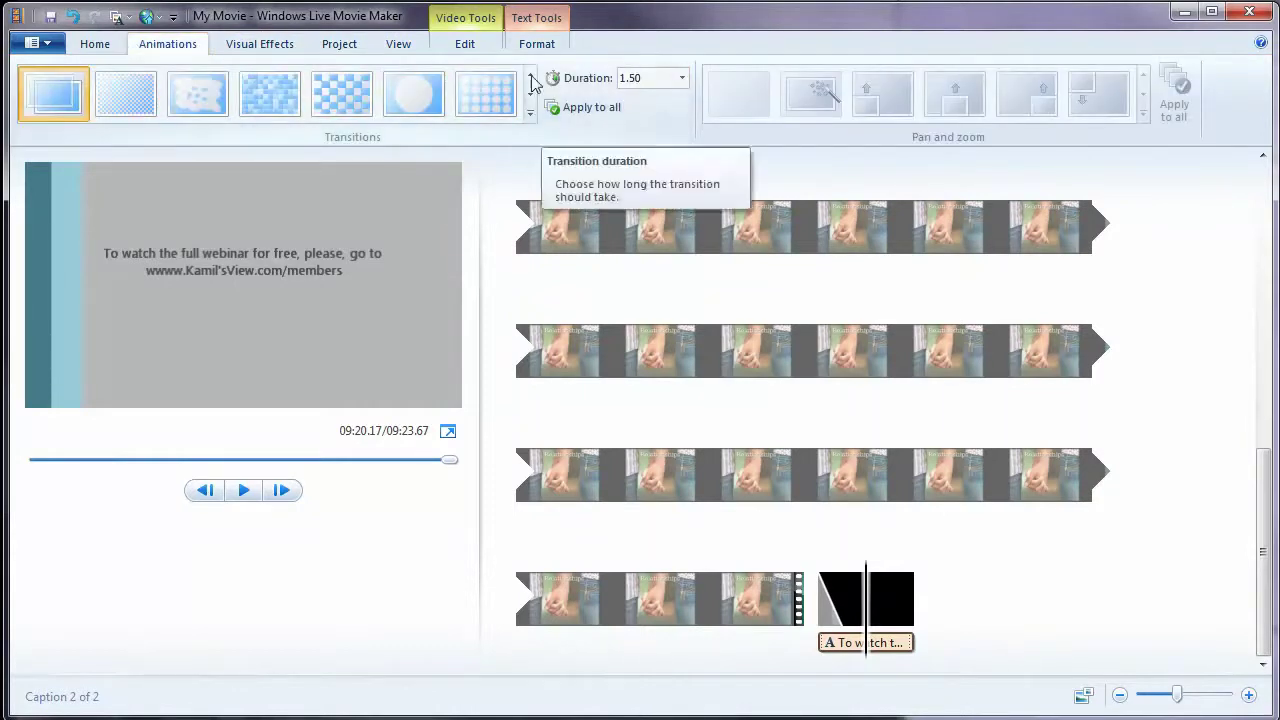
pyautogui.click(96, 44)
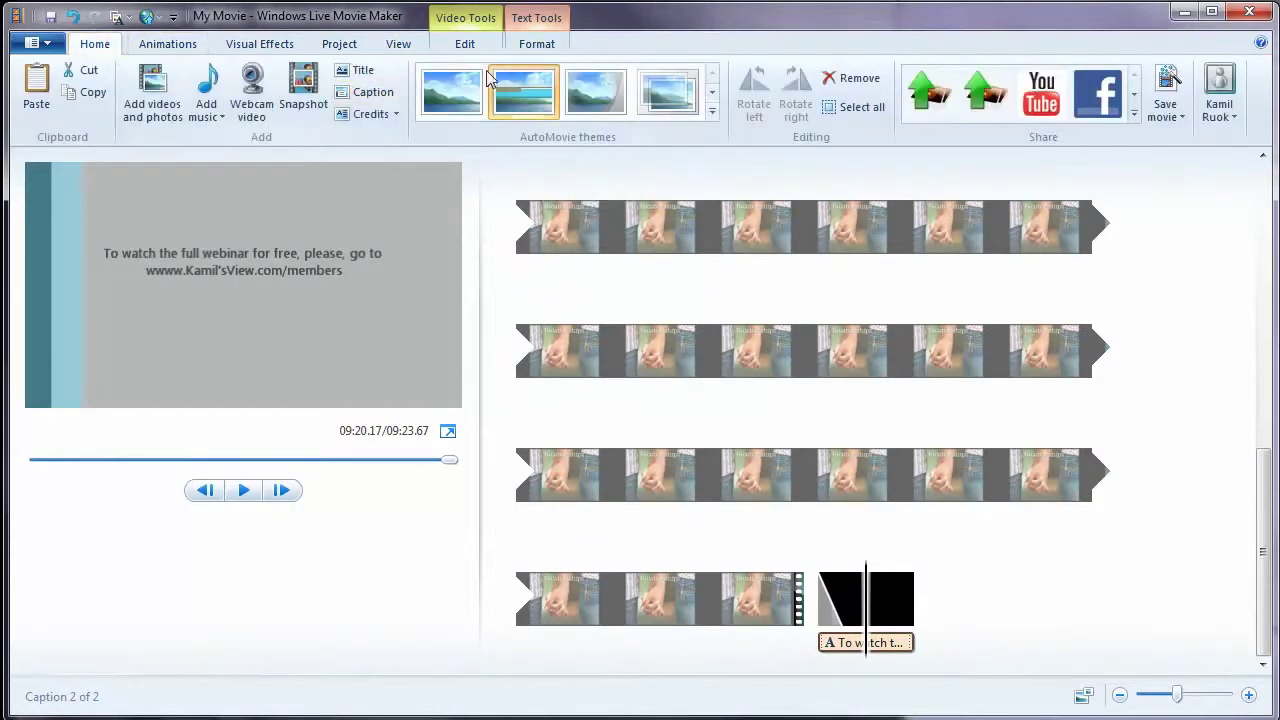
# - Set the closing black clip's duration to 15.00 seconds and scrub it to preview the caption
pyautogui.click(884, 598)
pyautogui.doubleClick(884, 598)
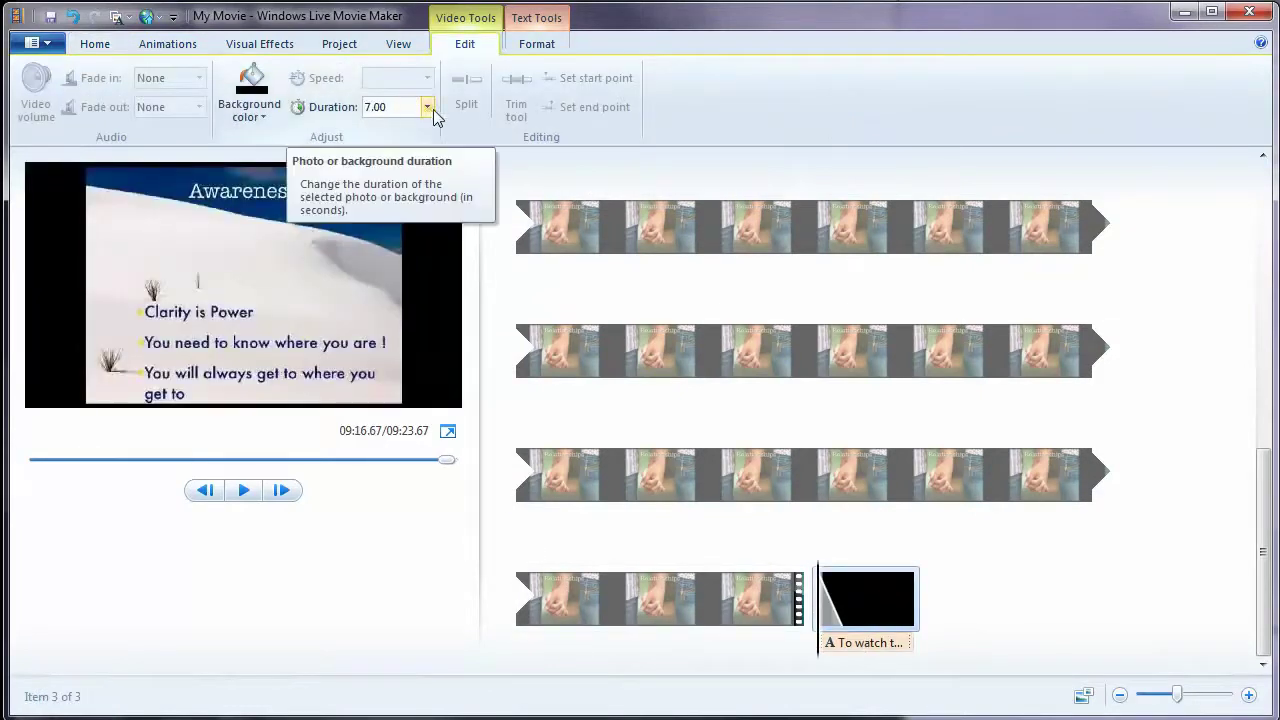
pyautogui.click(540, 18)
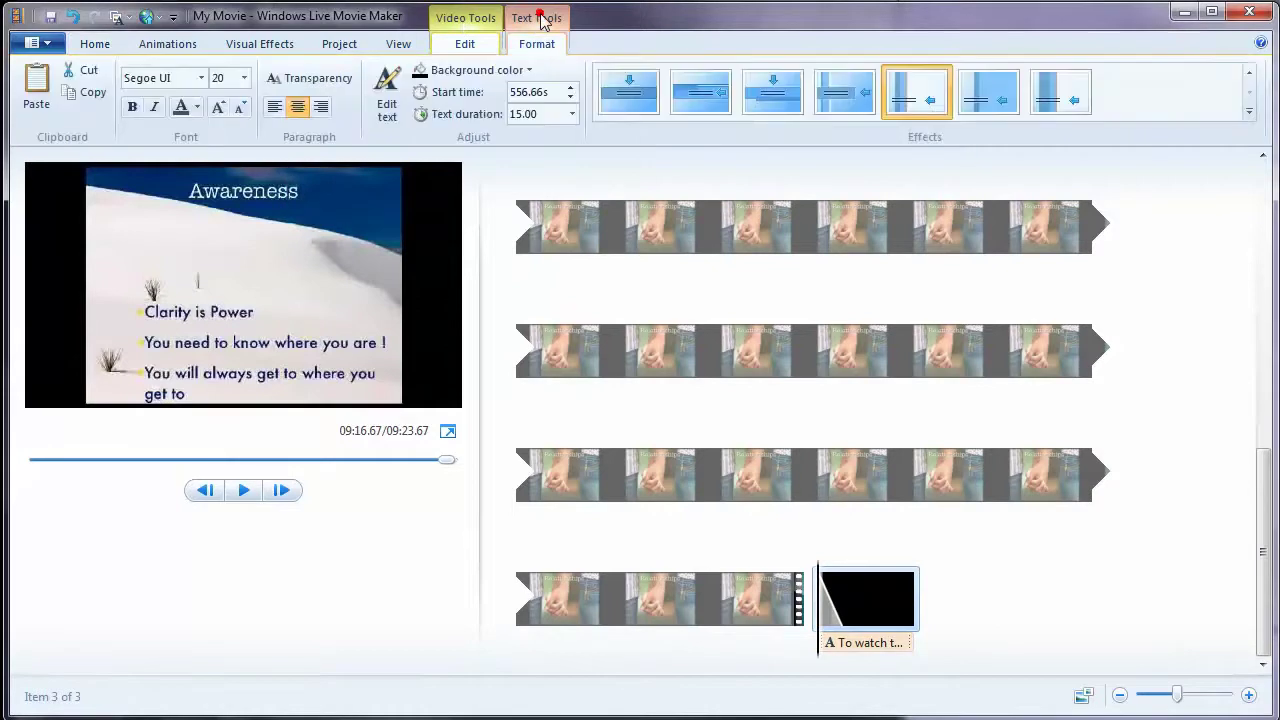
pyautogui.click(480, 22)
pyautogui.click(431, 108)
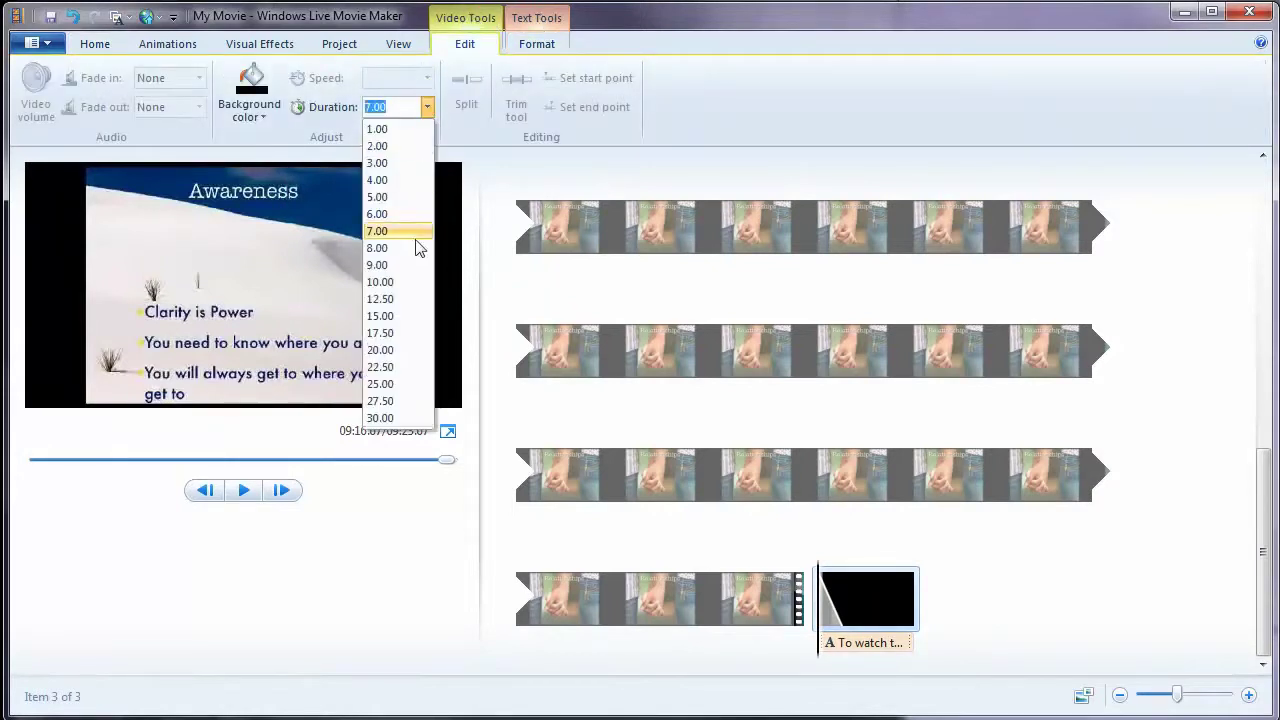
pyautogui.click(403, 318)
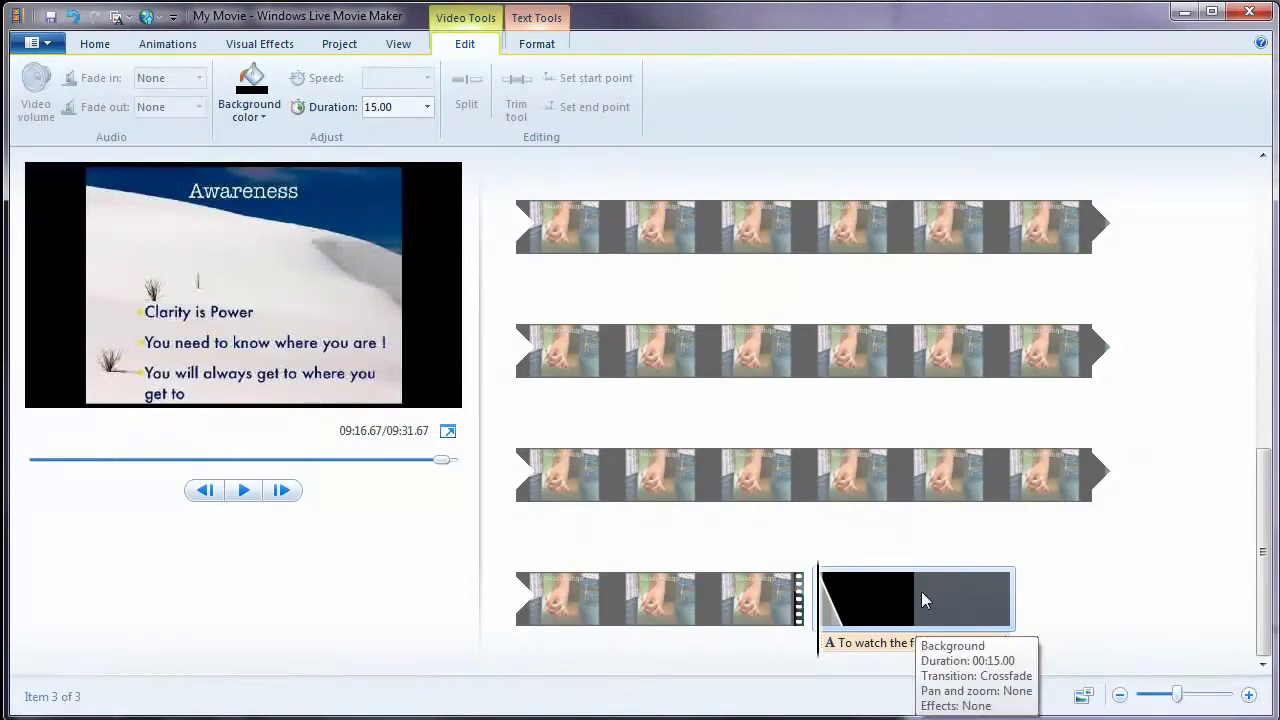
pyautogui.moveTo(828, 590); pyautogui.dragTo(886, 596)
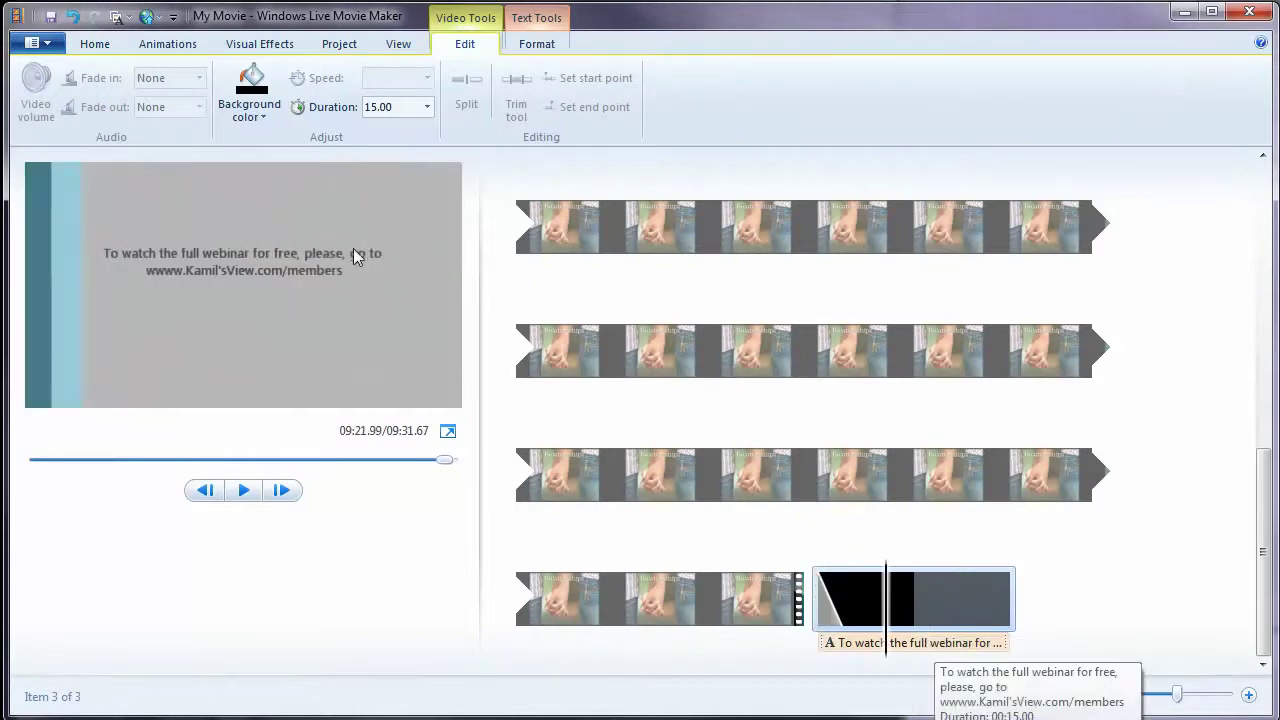
pyautogui.click(340, 270)
# - Set the end caption text to size 24 and make it bold
pyautogui.click(376, 270)
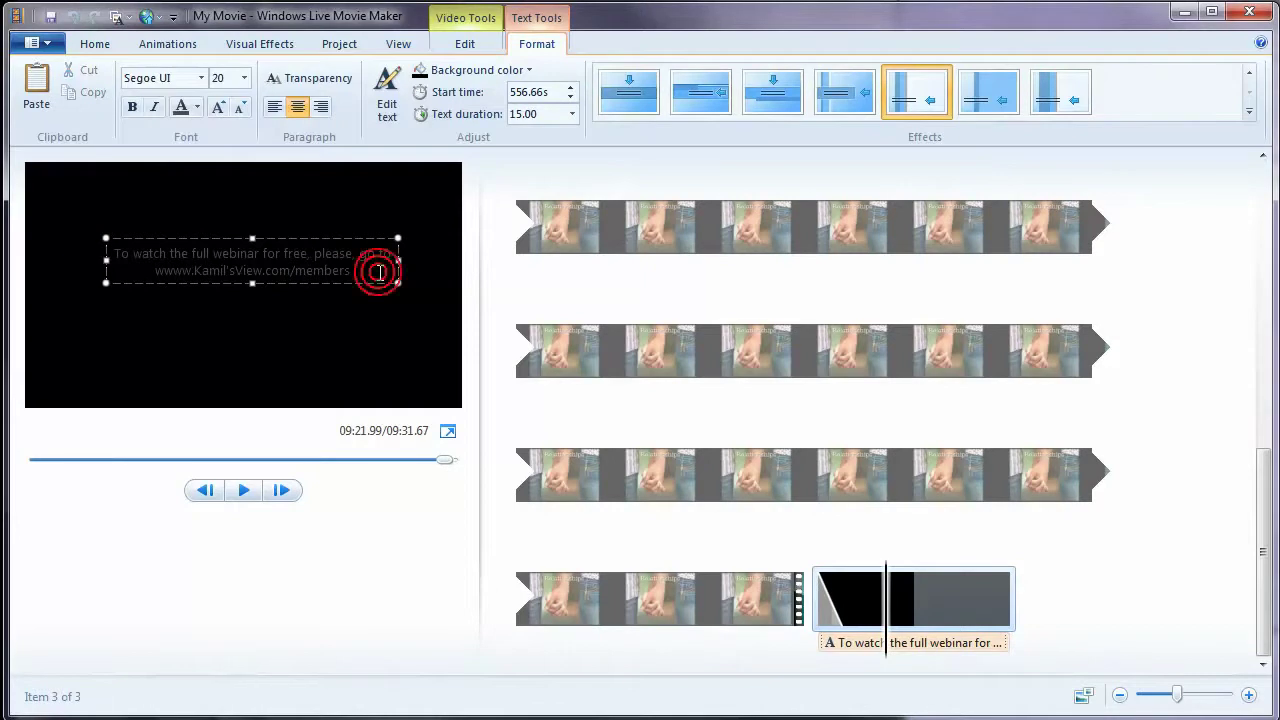
pyautogui.click(244, 78)
pyautogui.click(220, 272)
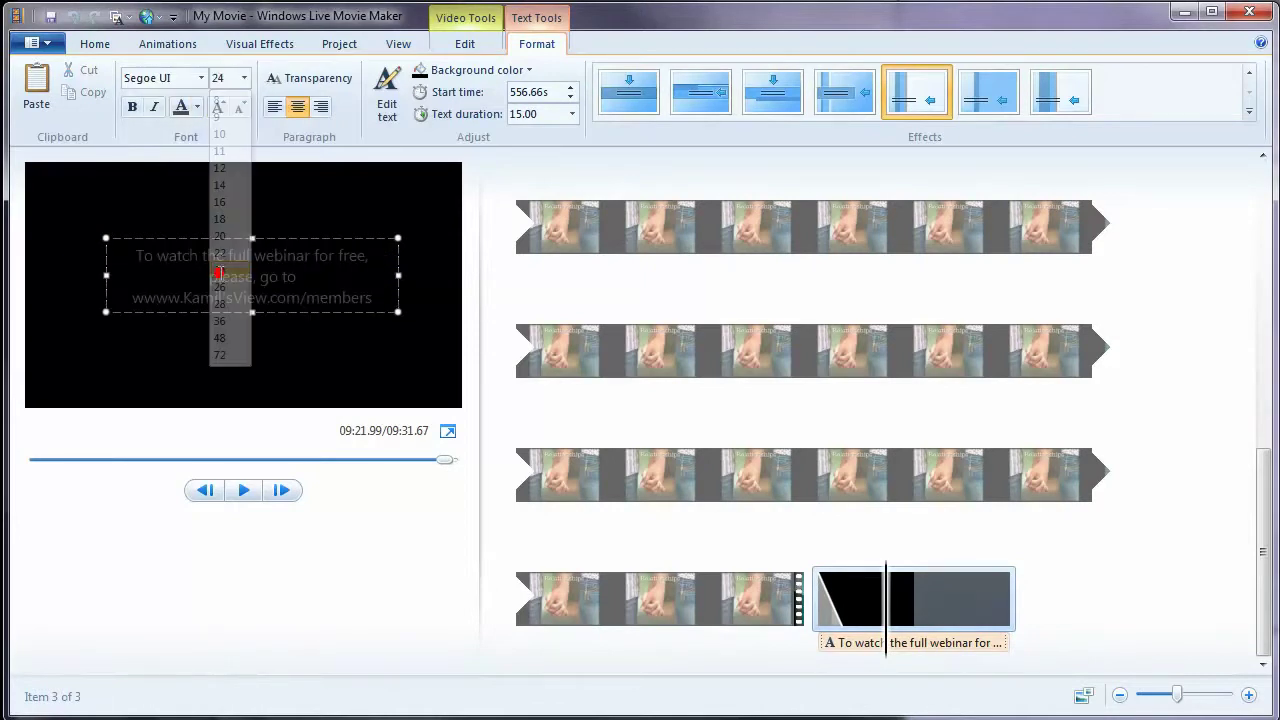
pyautogui.click(105, 273)
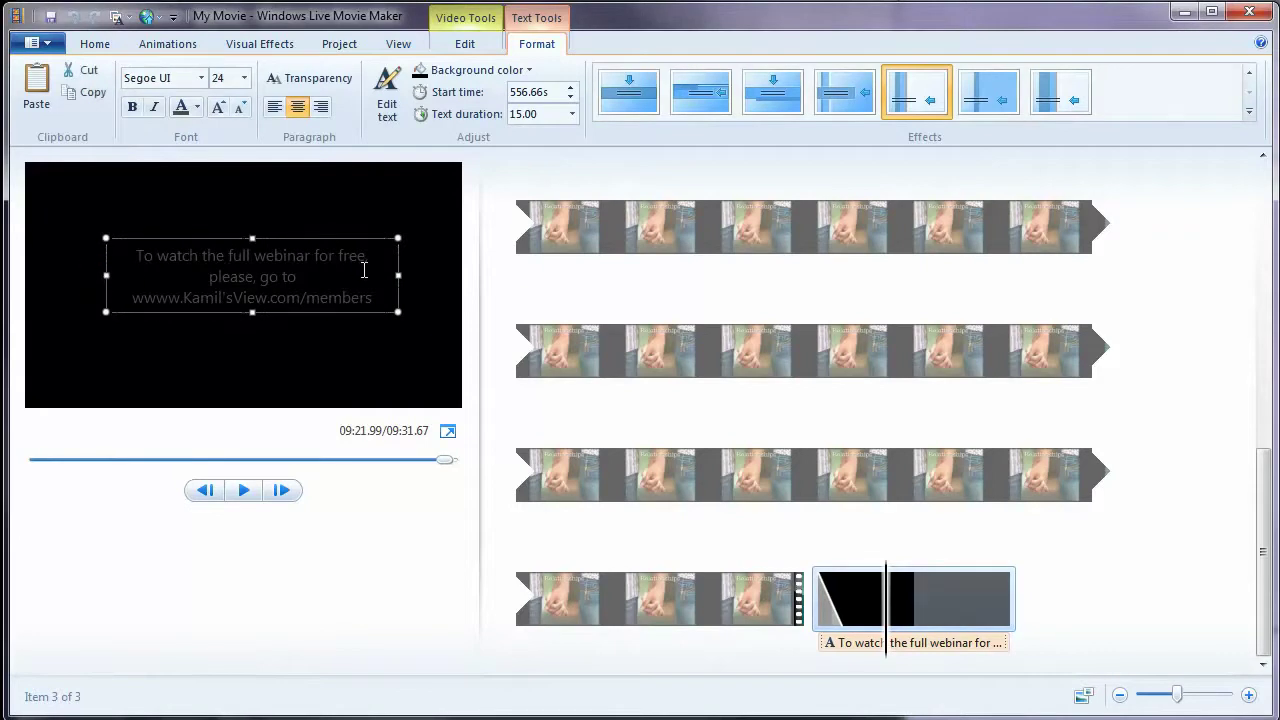
pyautogui.click(132, 107)
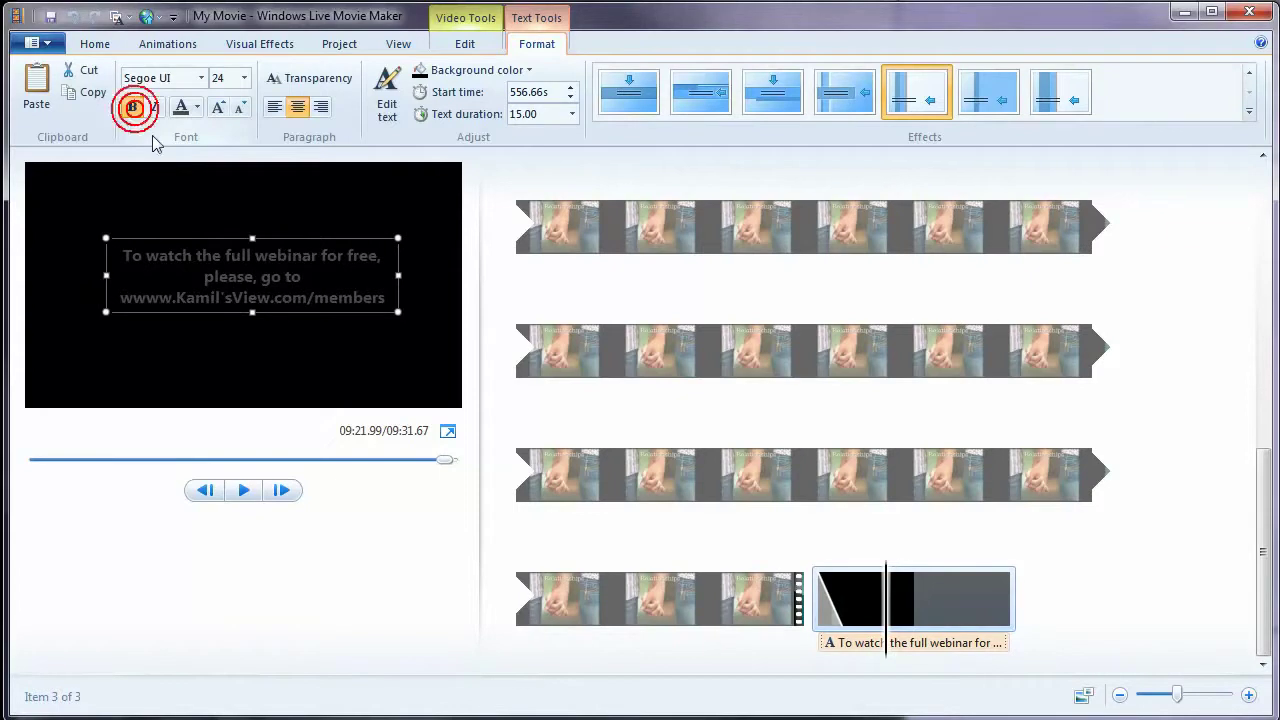
# - Colour the end caption text black and play the ending to check it
pyautogui.click(197, 110)
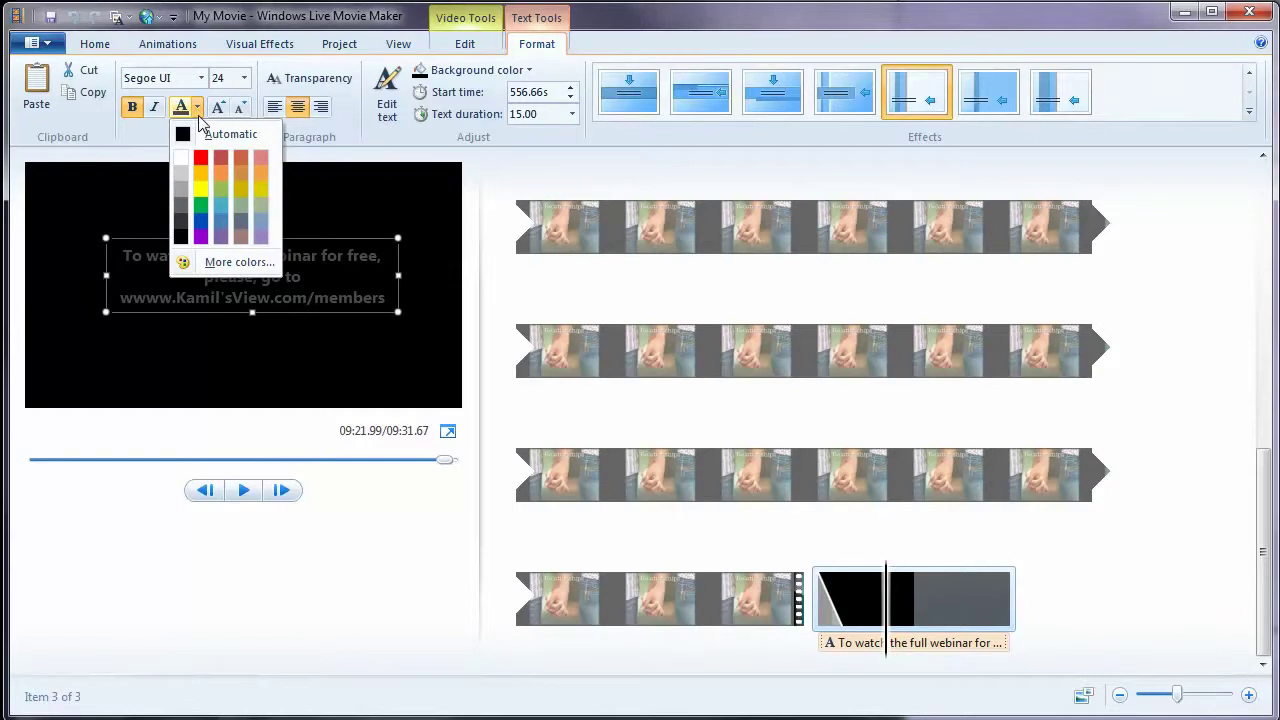
pyautogui.click(180, 236)
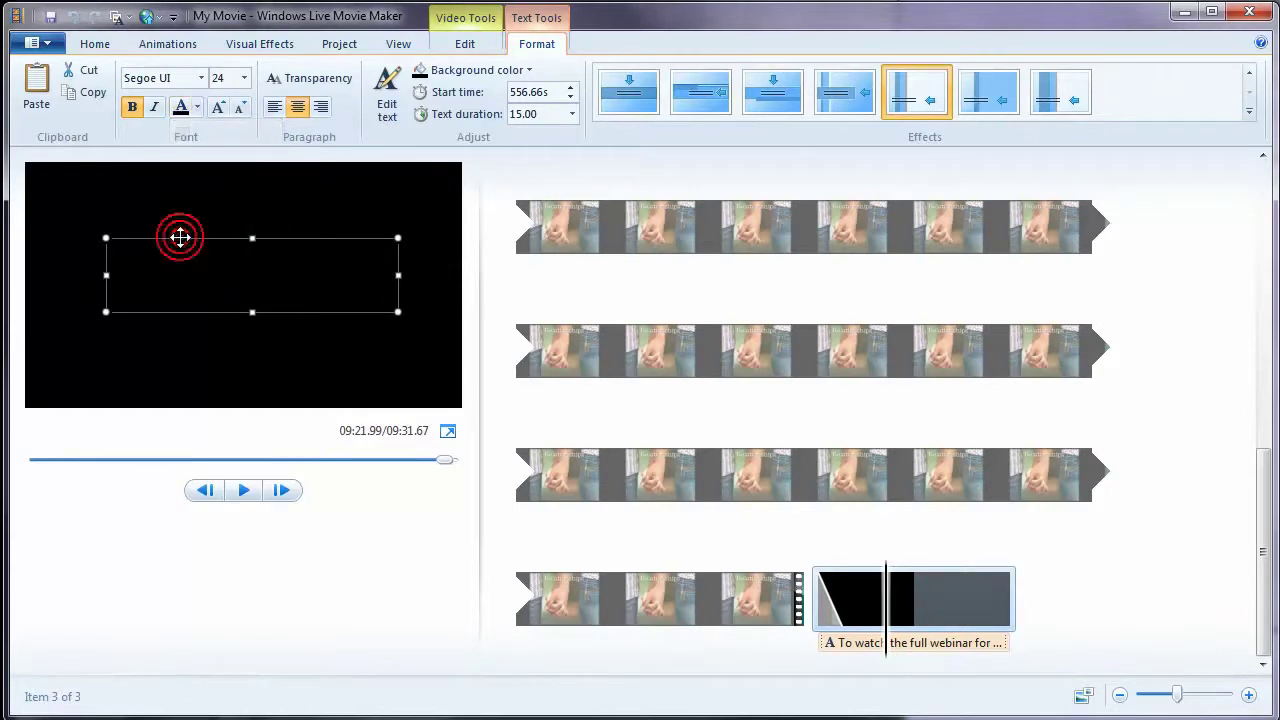
pyautogui.click(243, 491)
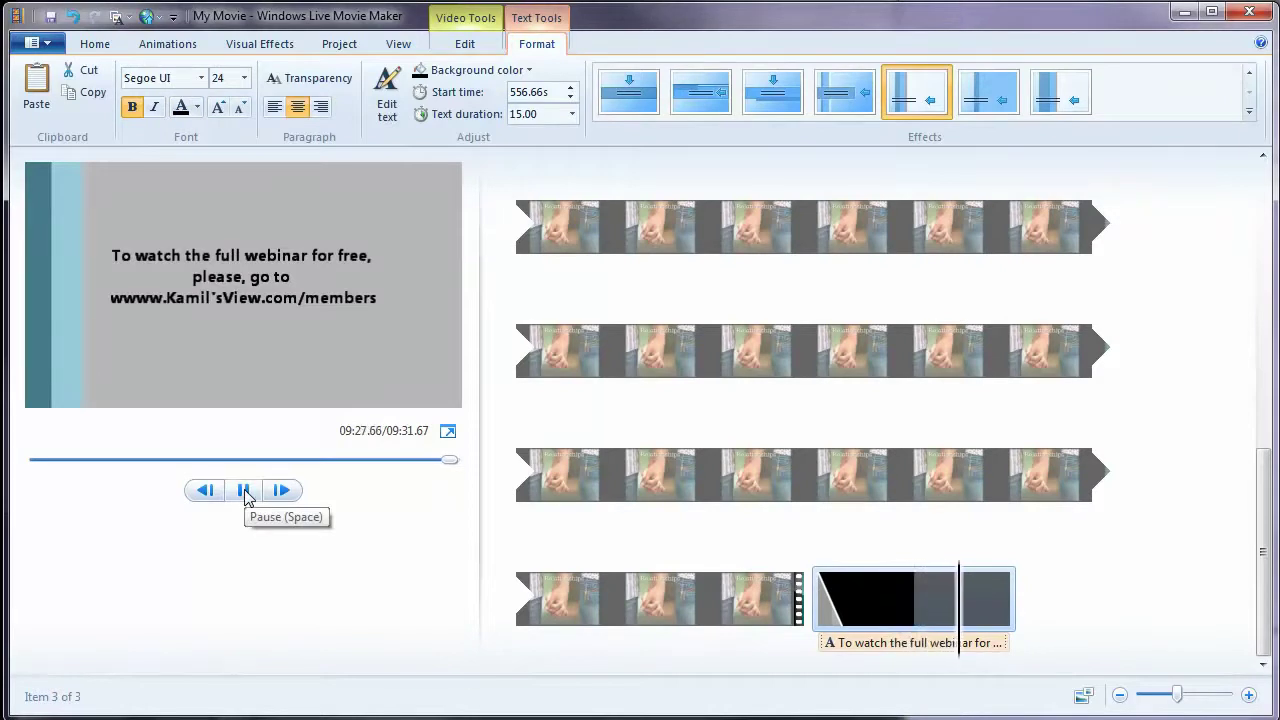
pyautogui.click(248, 497)
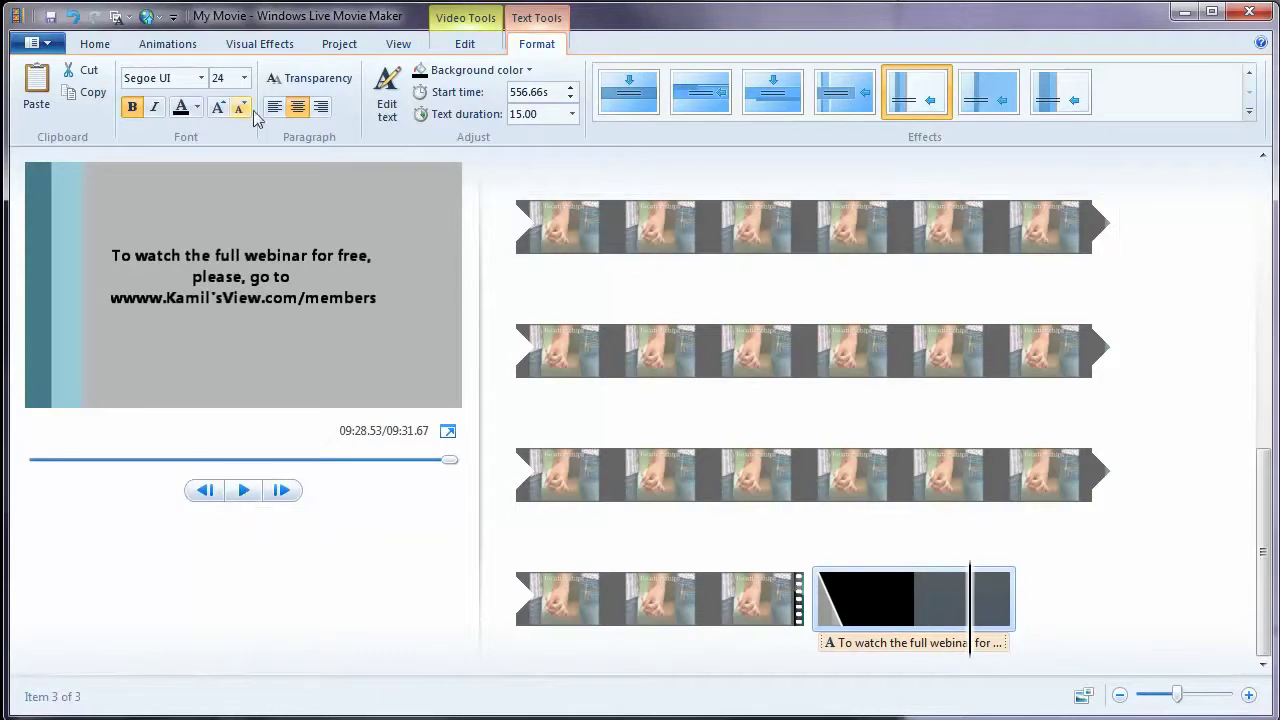
# - Start a LiveUpload to YouTube at 1280 x 720 and dismiss the sign-in error
pyautogui.click(95, 44)
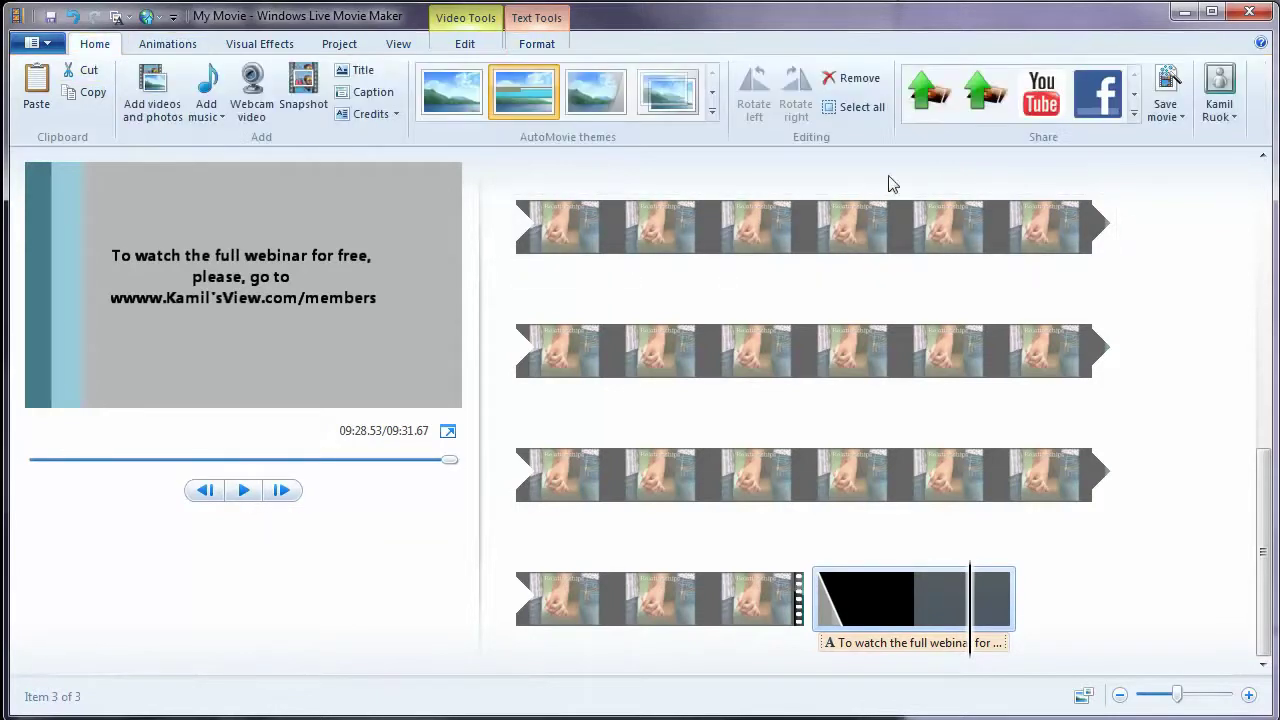
pyautogui.click(935, 104)
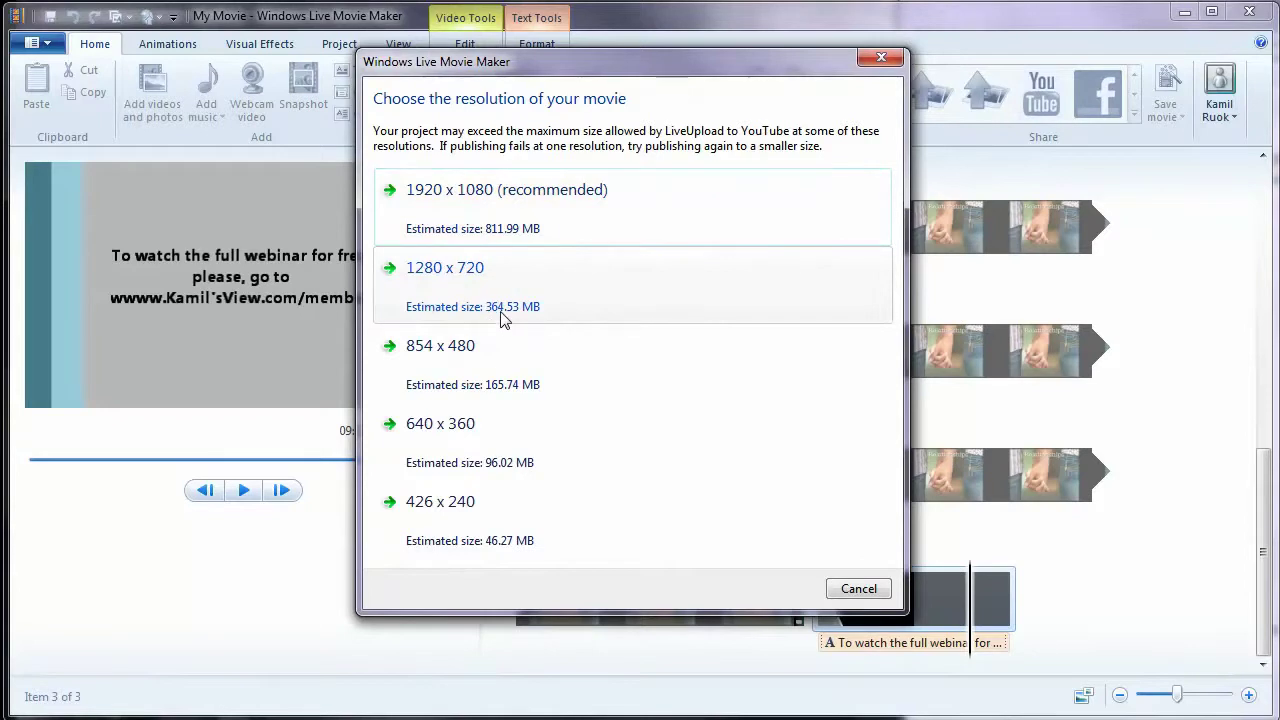
pyautogui.click(434, 293)
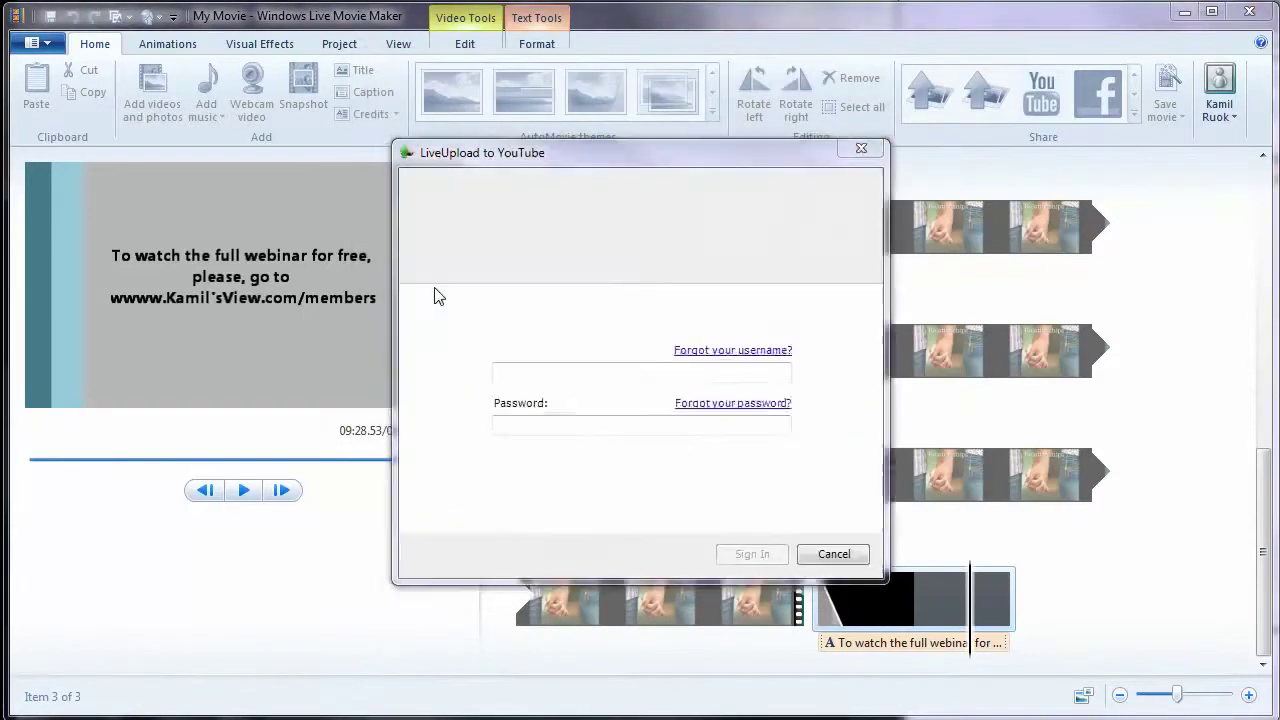
pyautogui.click(868, 477)
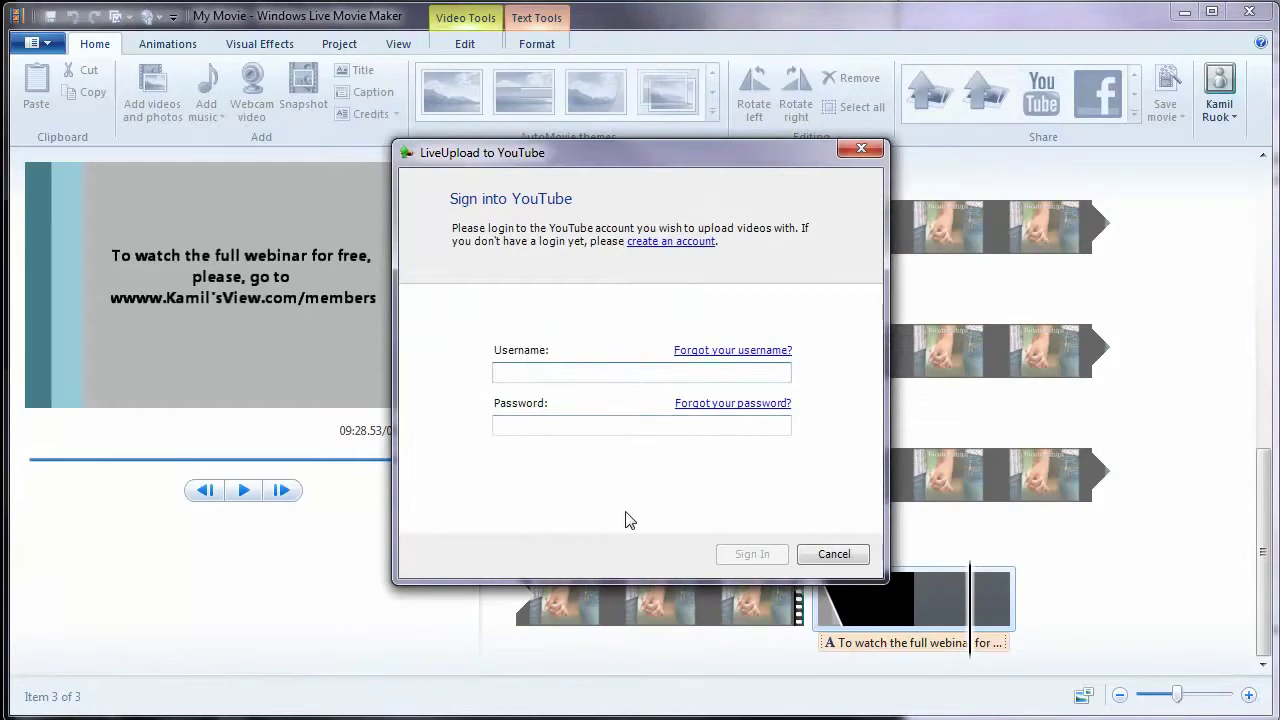
# - Sign into the YouTube account with the account's username and password
pyautogui.press('Tab')
pyautogui.write('********')
pyautogui.click(742, 558)
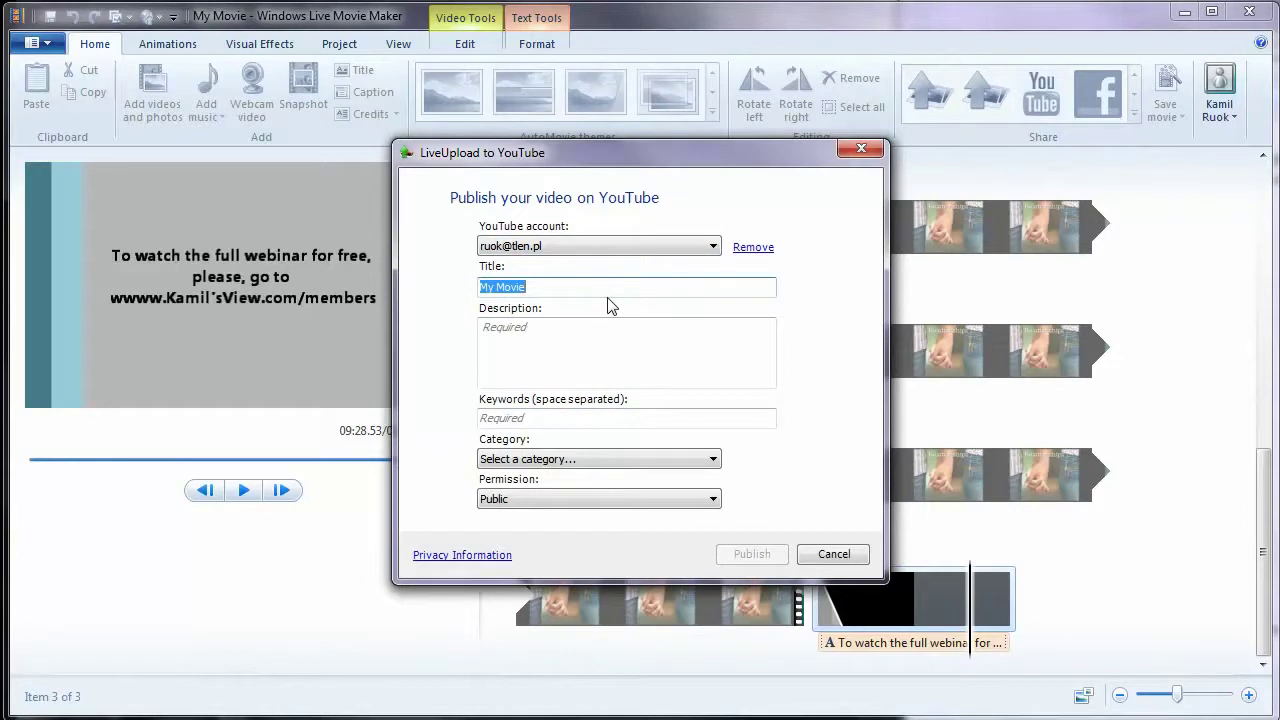
pyautogui.write('How ')
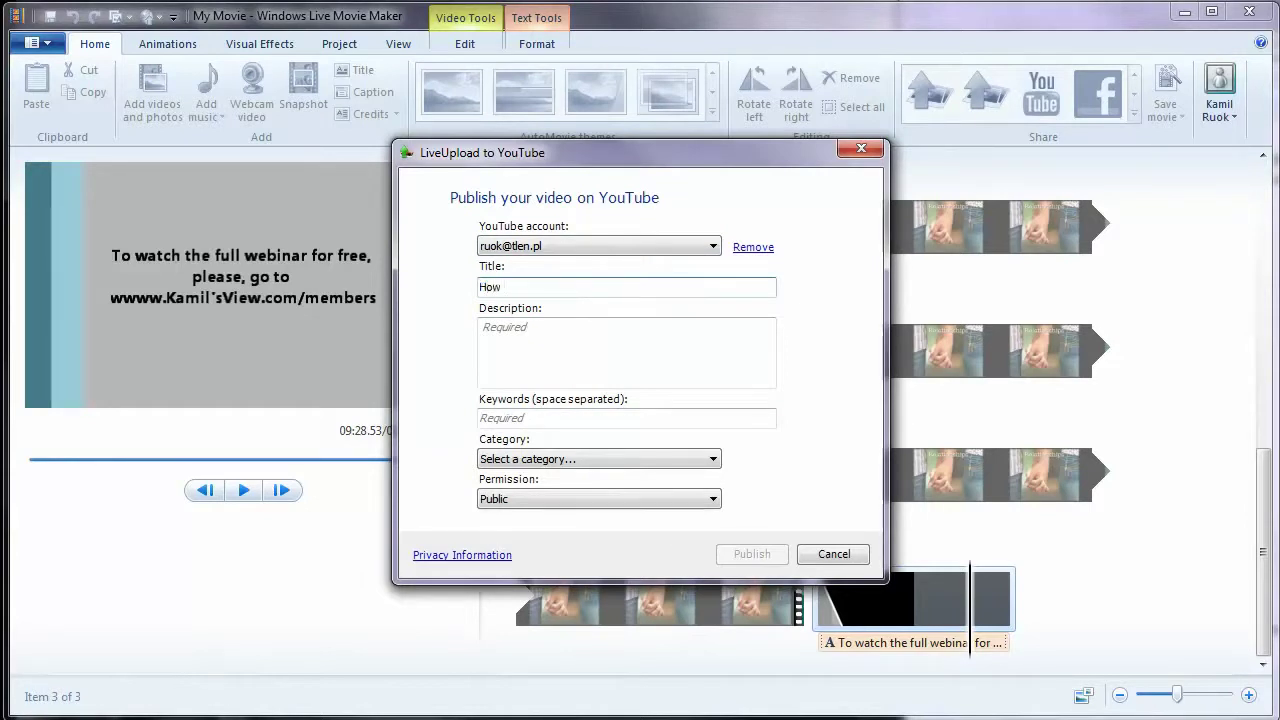
pyautogui.write('to')
pyautogui.click(601, 324)
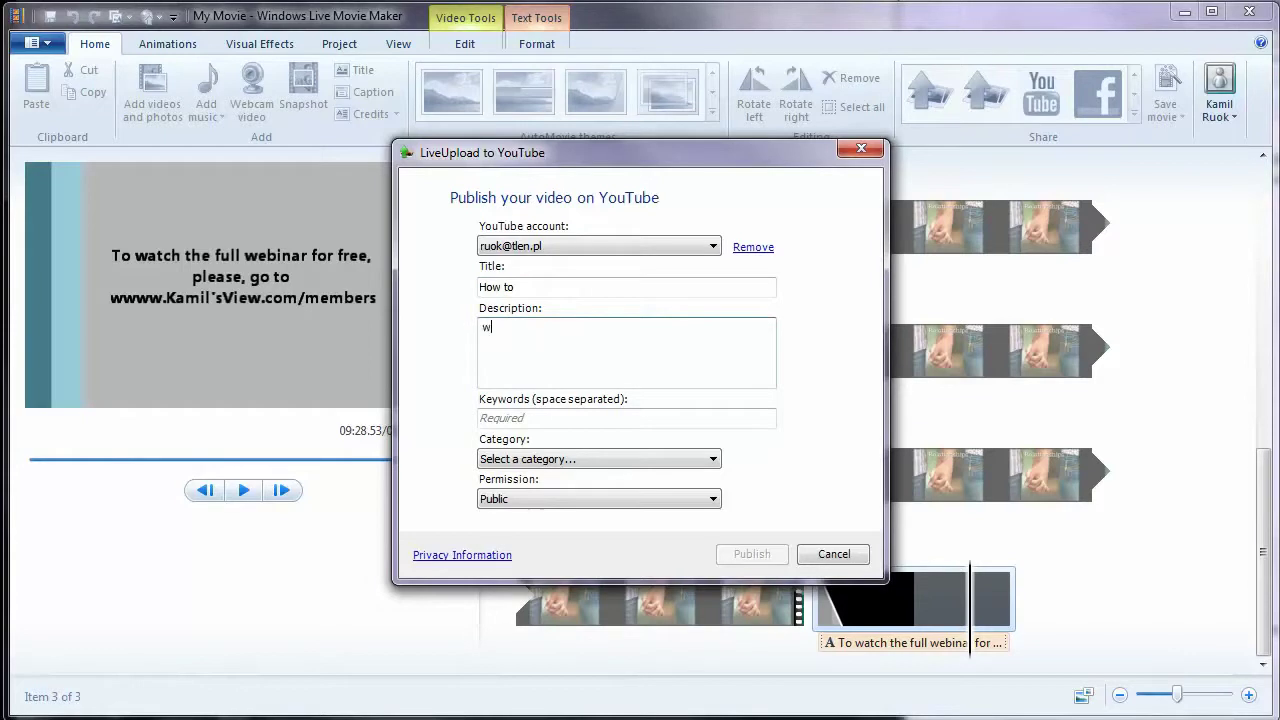
pyautogui.write('www.')
pyautogui.write('Kamil')
pyautogui.write('htt')
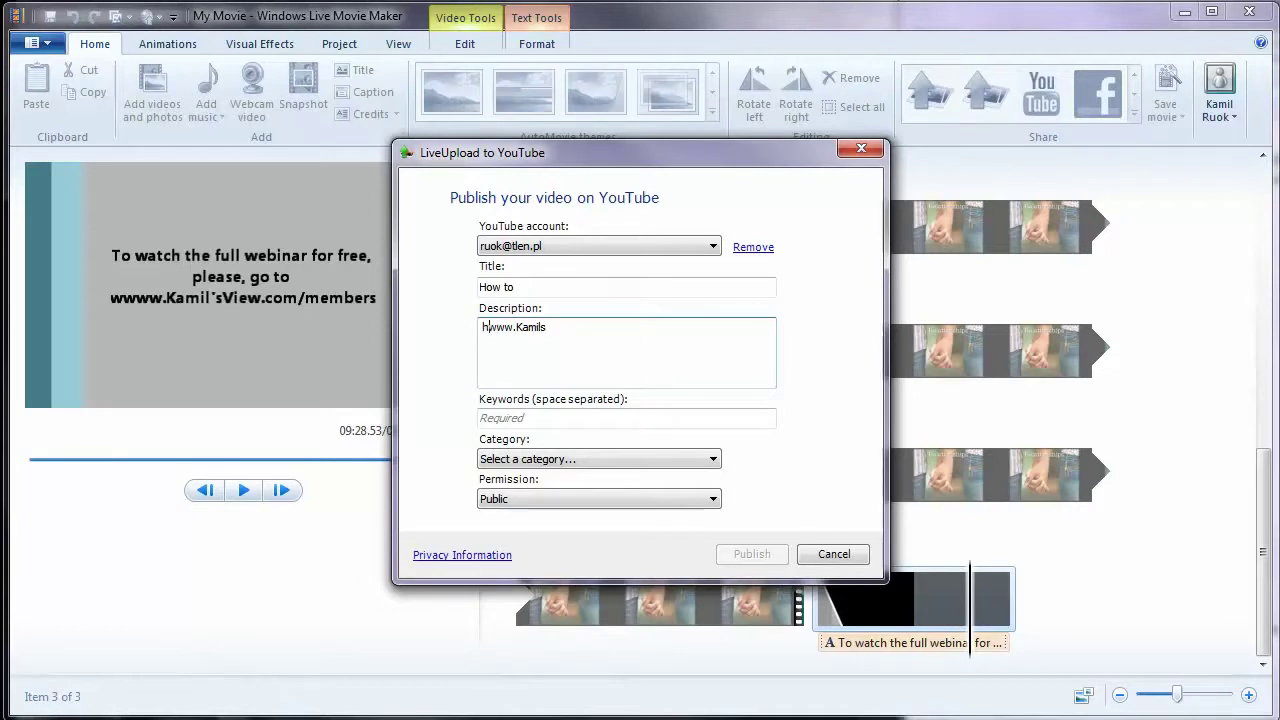
pyautogui.write('p:')
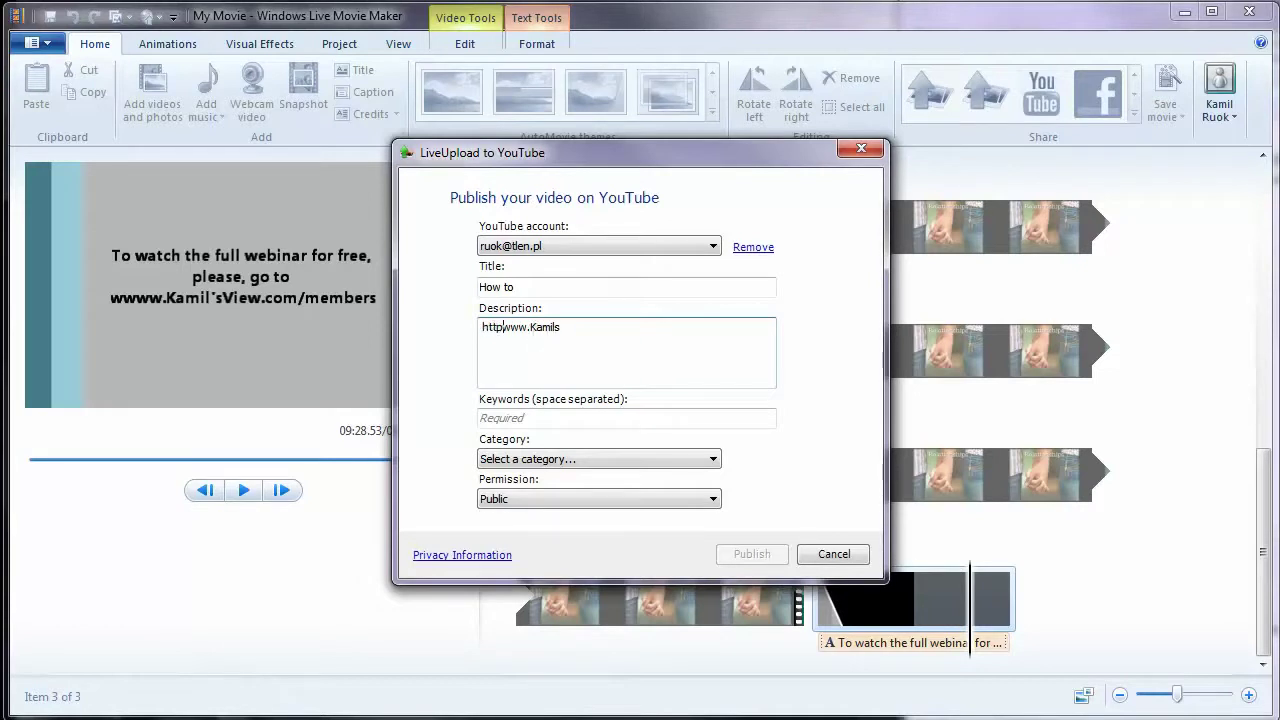
pyautogui.write('//')
# - Add the keyword 'relatship' and set the category to Education
pyautogui.click(537, 418)
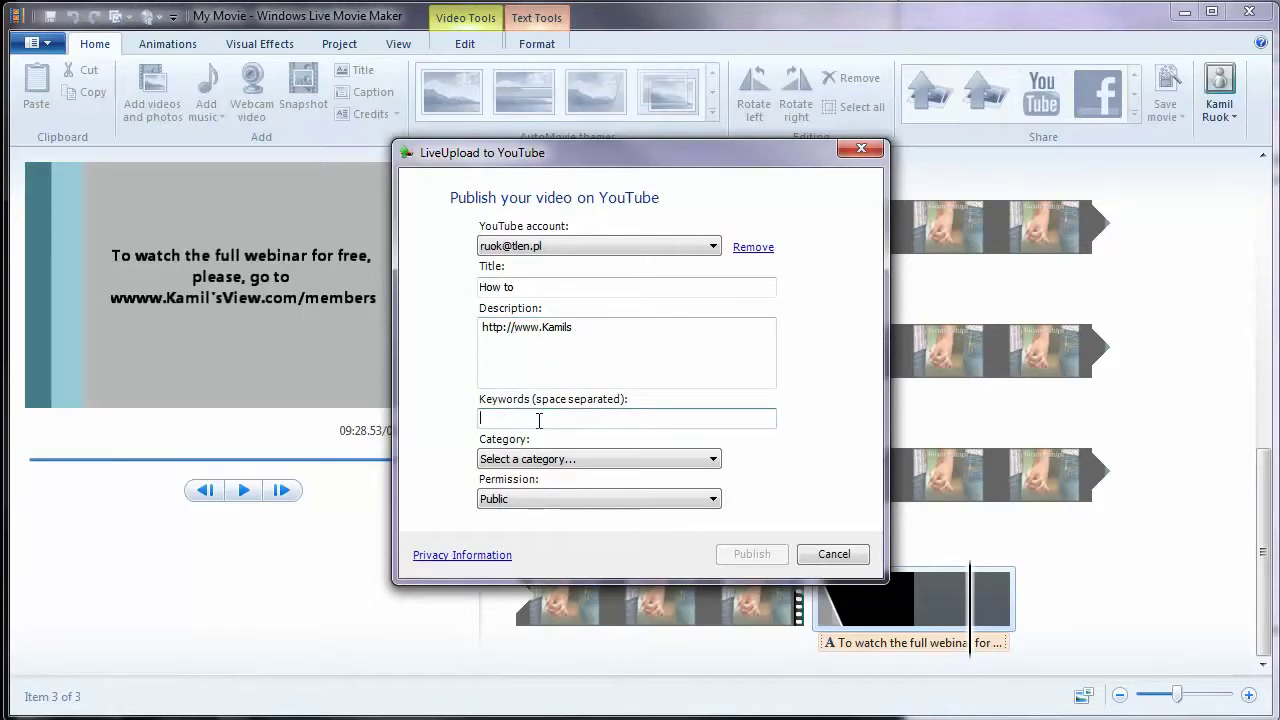
pyautogui.write('elatship')
pyautogui.click(556, 458)
pyautogui.click(826, 438)
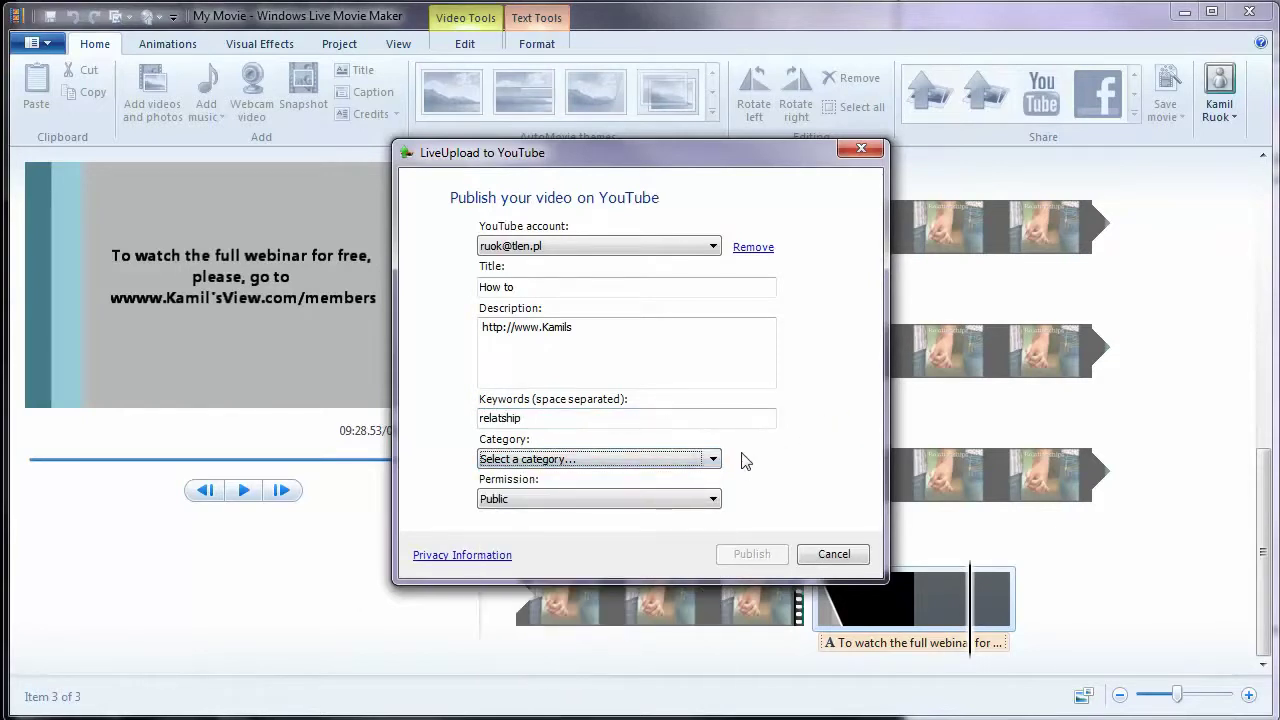
pyautogui.click(650, 458)
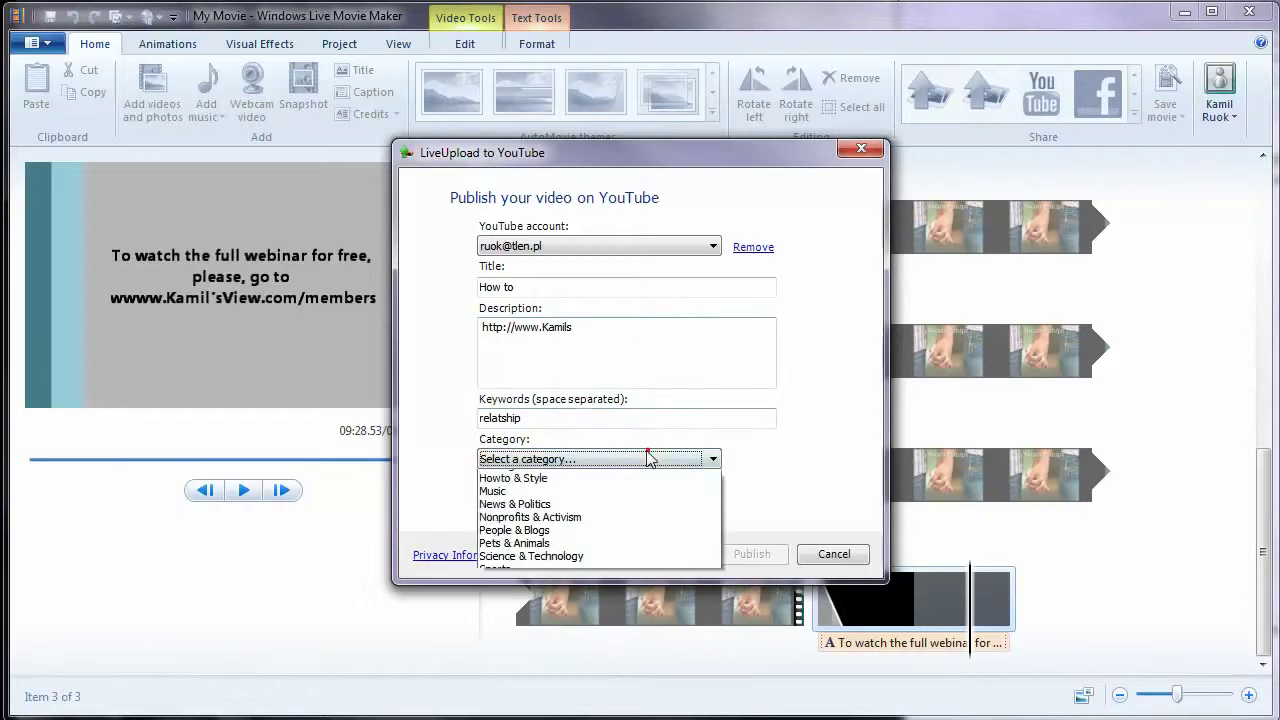
pyautogui.click(605, 518)
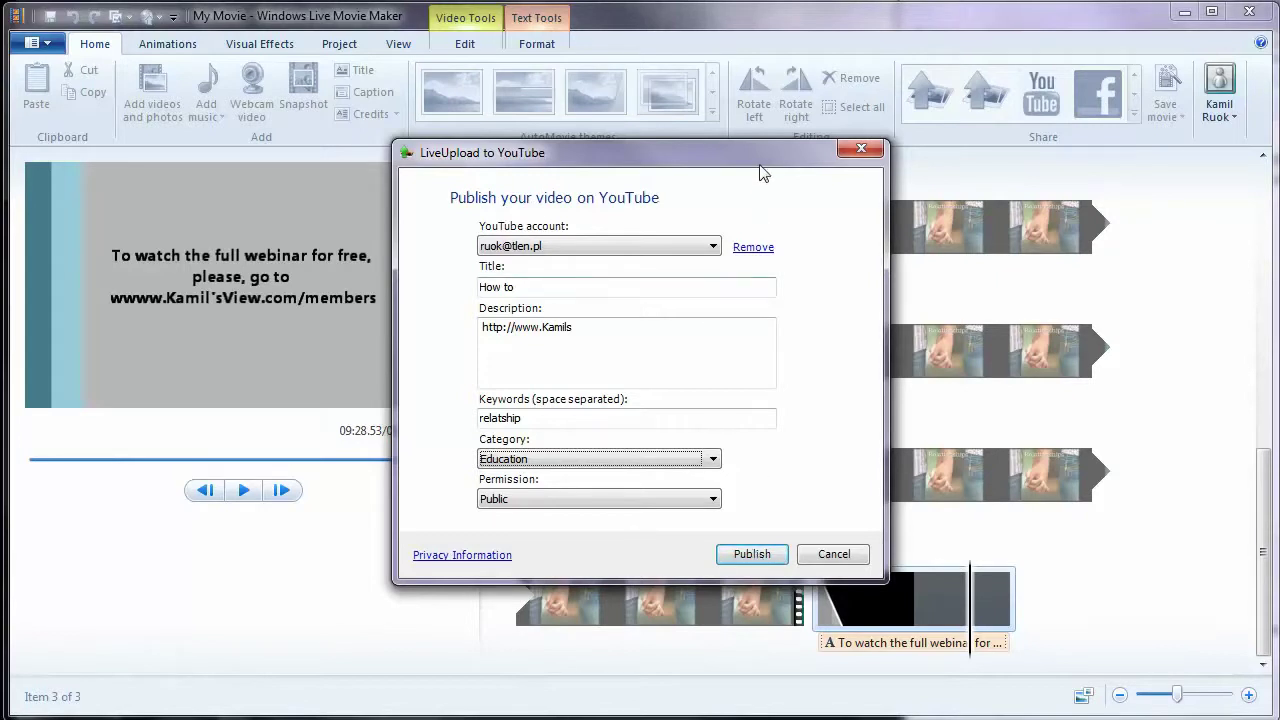
pyautogui.moveTo(758, 162); pyautogui.dragTo(495, 108)
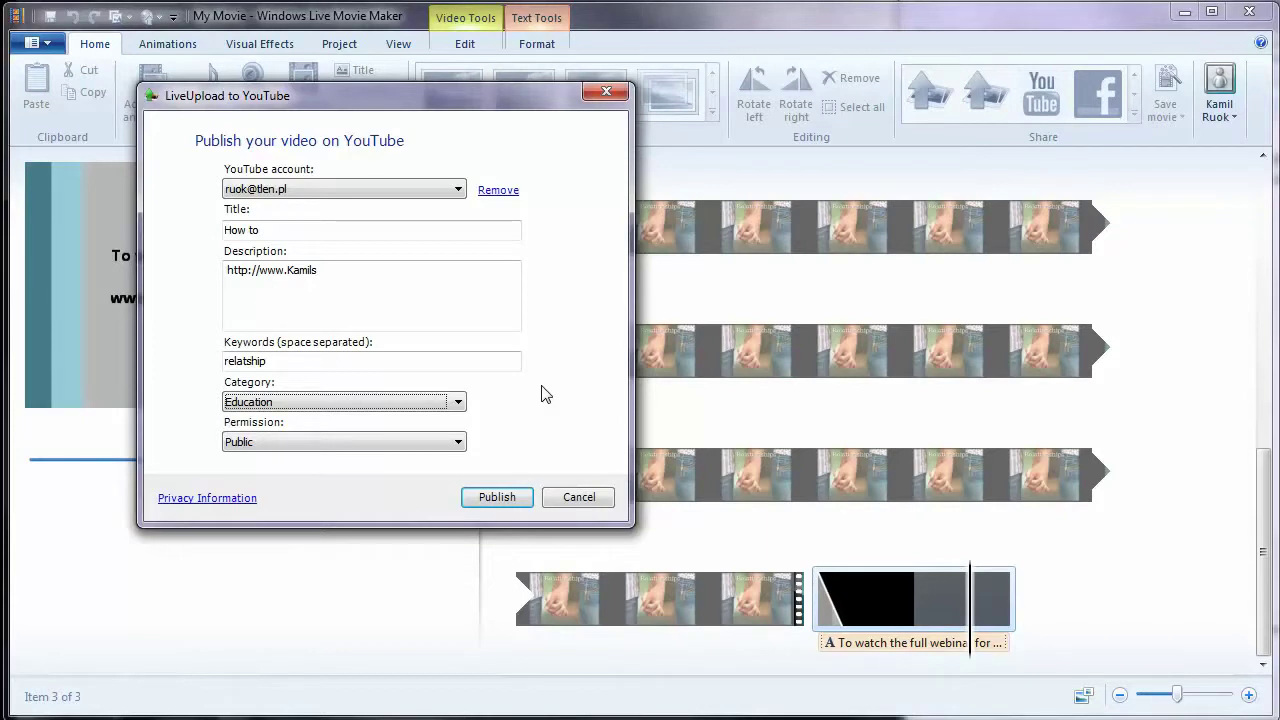
pyautogui.click(431, 269)
pyautogui.write('Vi')
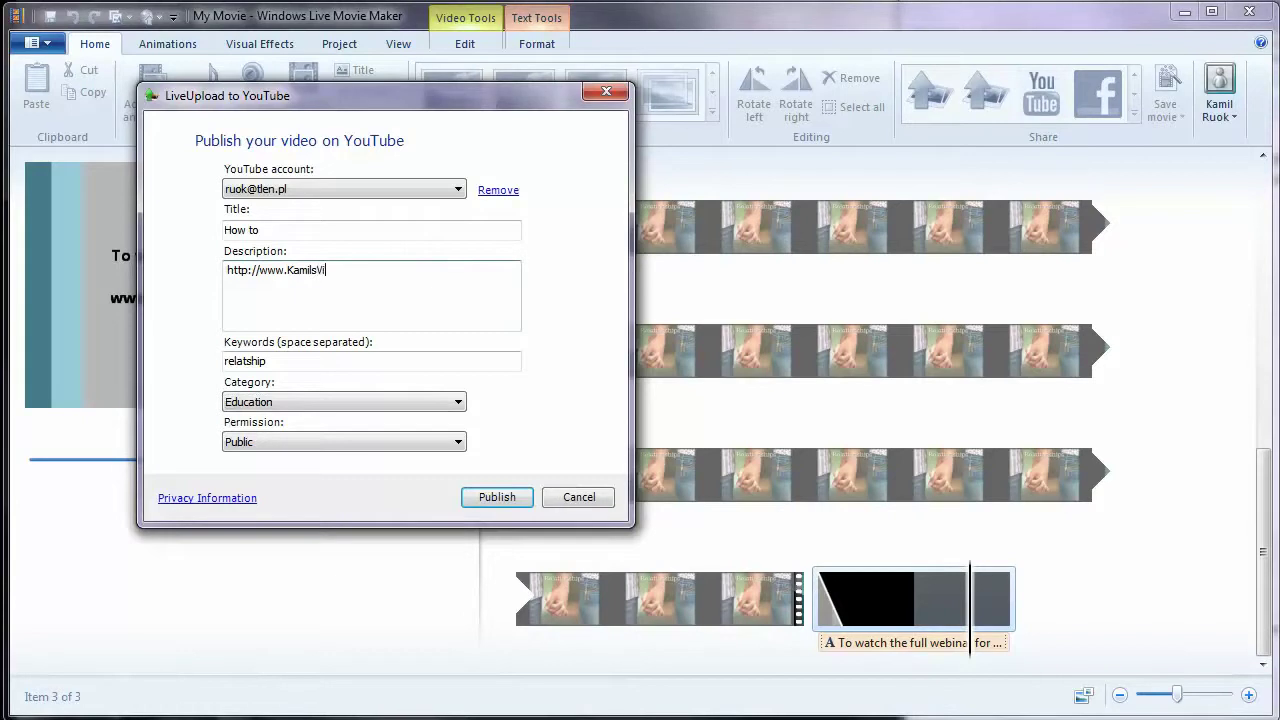
pyautogui.write('ew.com')
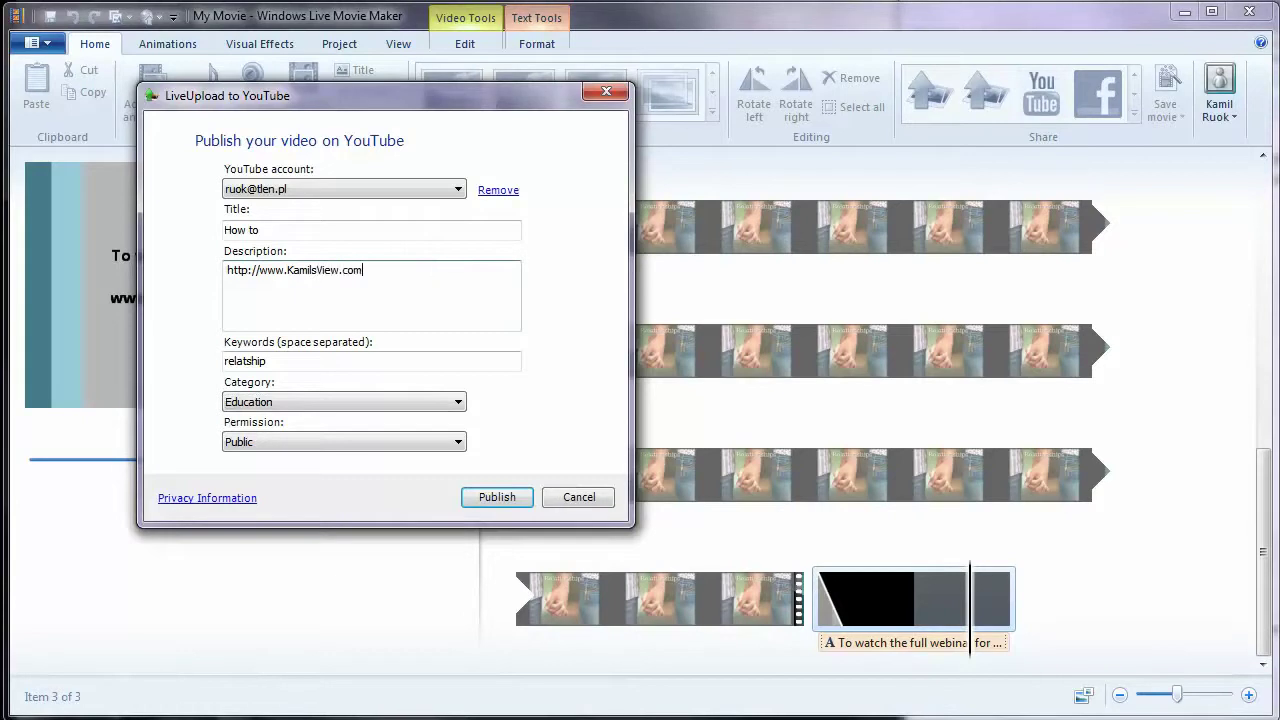